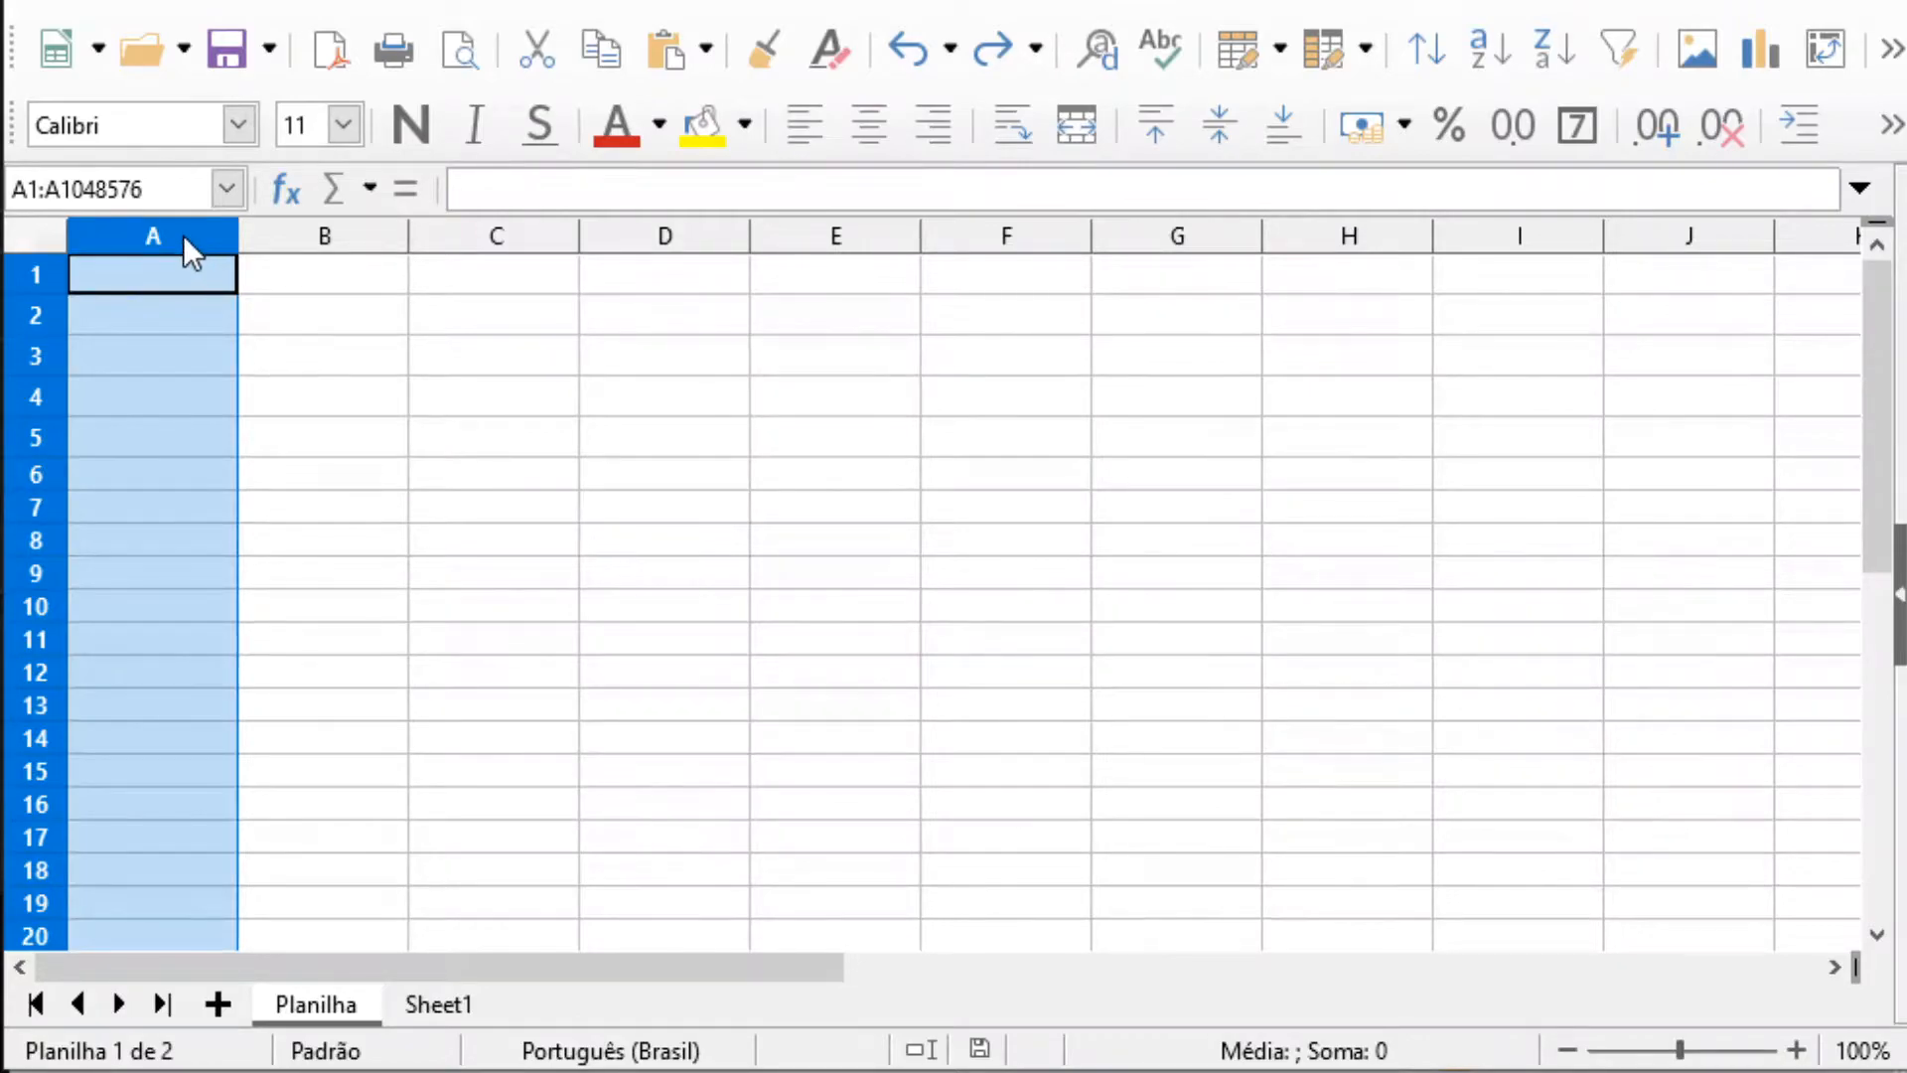
Select the whole columns B, C, D and E one after another on the Planilha sheet
{"action": "left_click", "coordinate": [298, 236]}
{"action": "left_click", "coordinate": [497, 236]}
{"action": "left_click", "coordinate": [686, 238]}
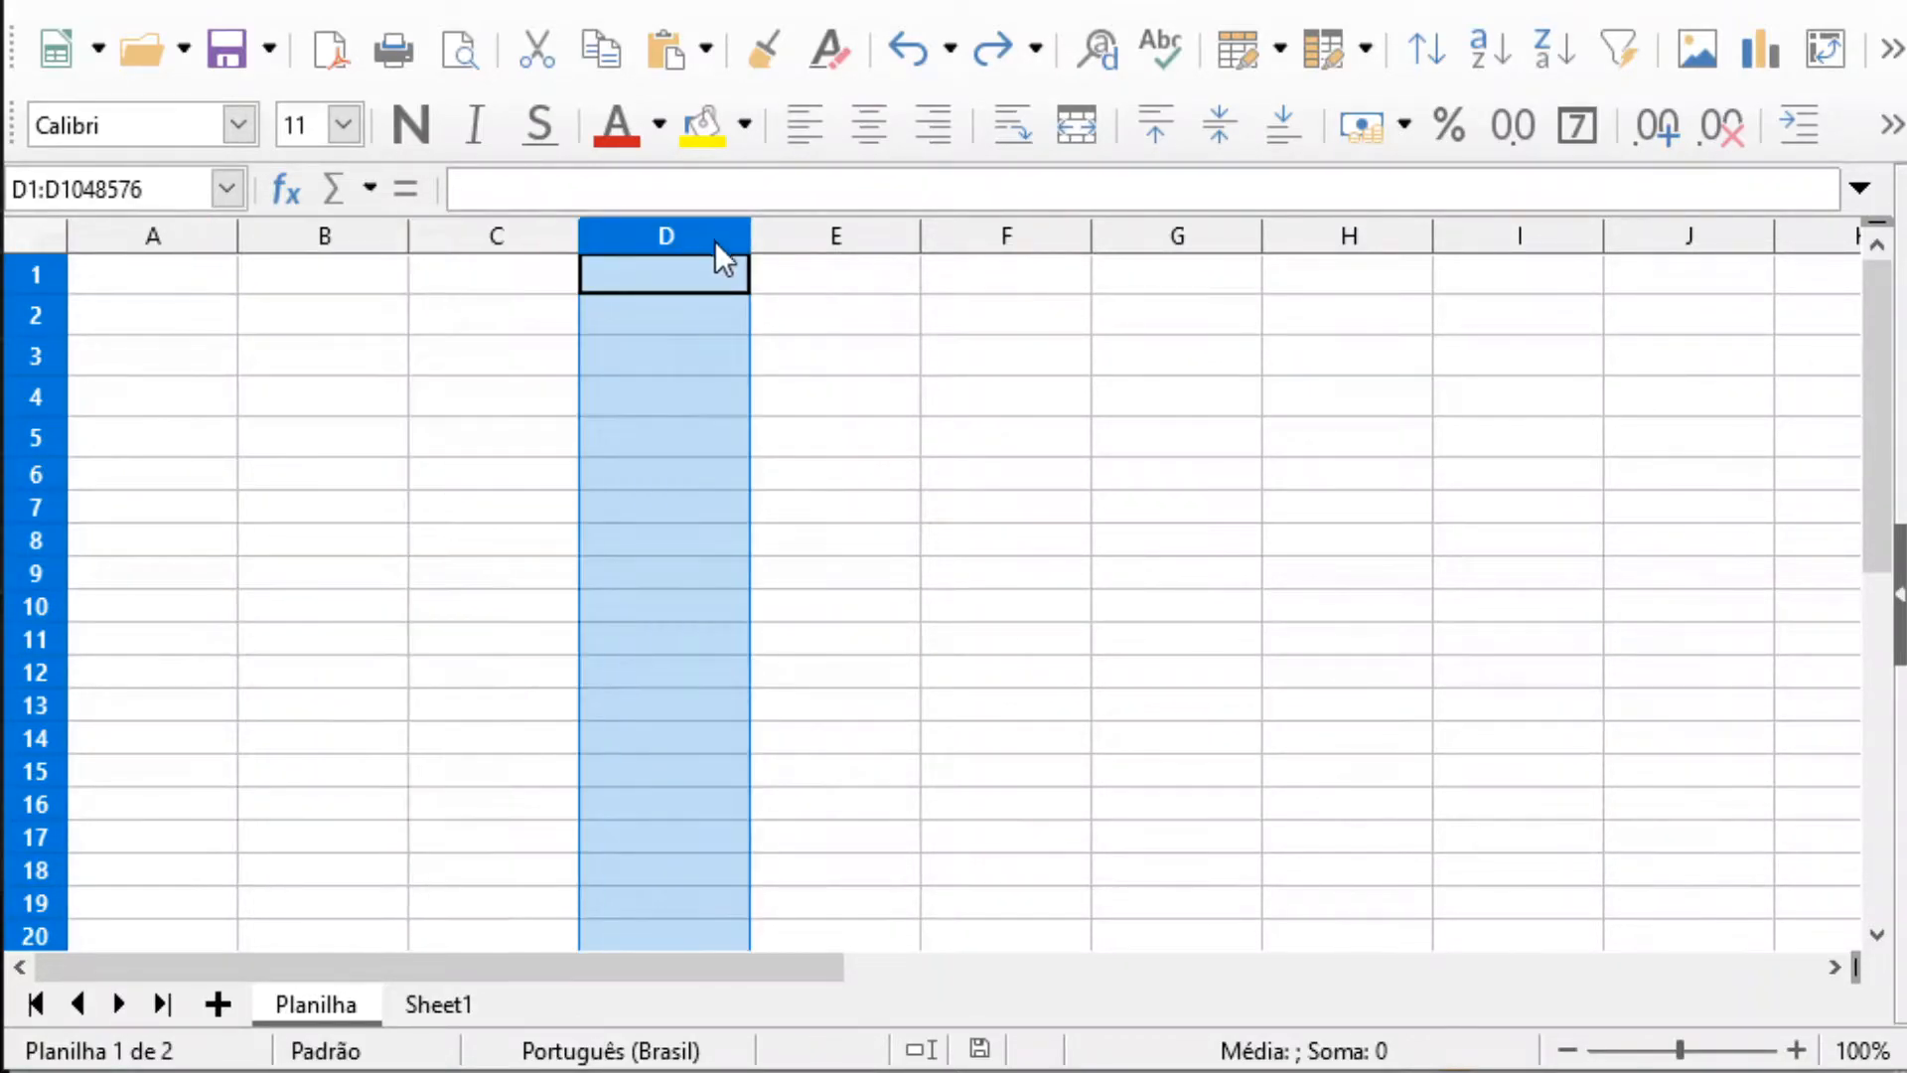
{"action": "left_click", "coordinate": [842, 239]}
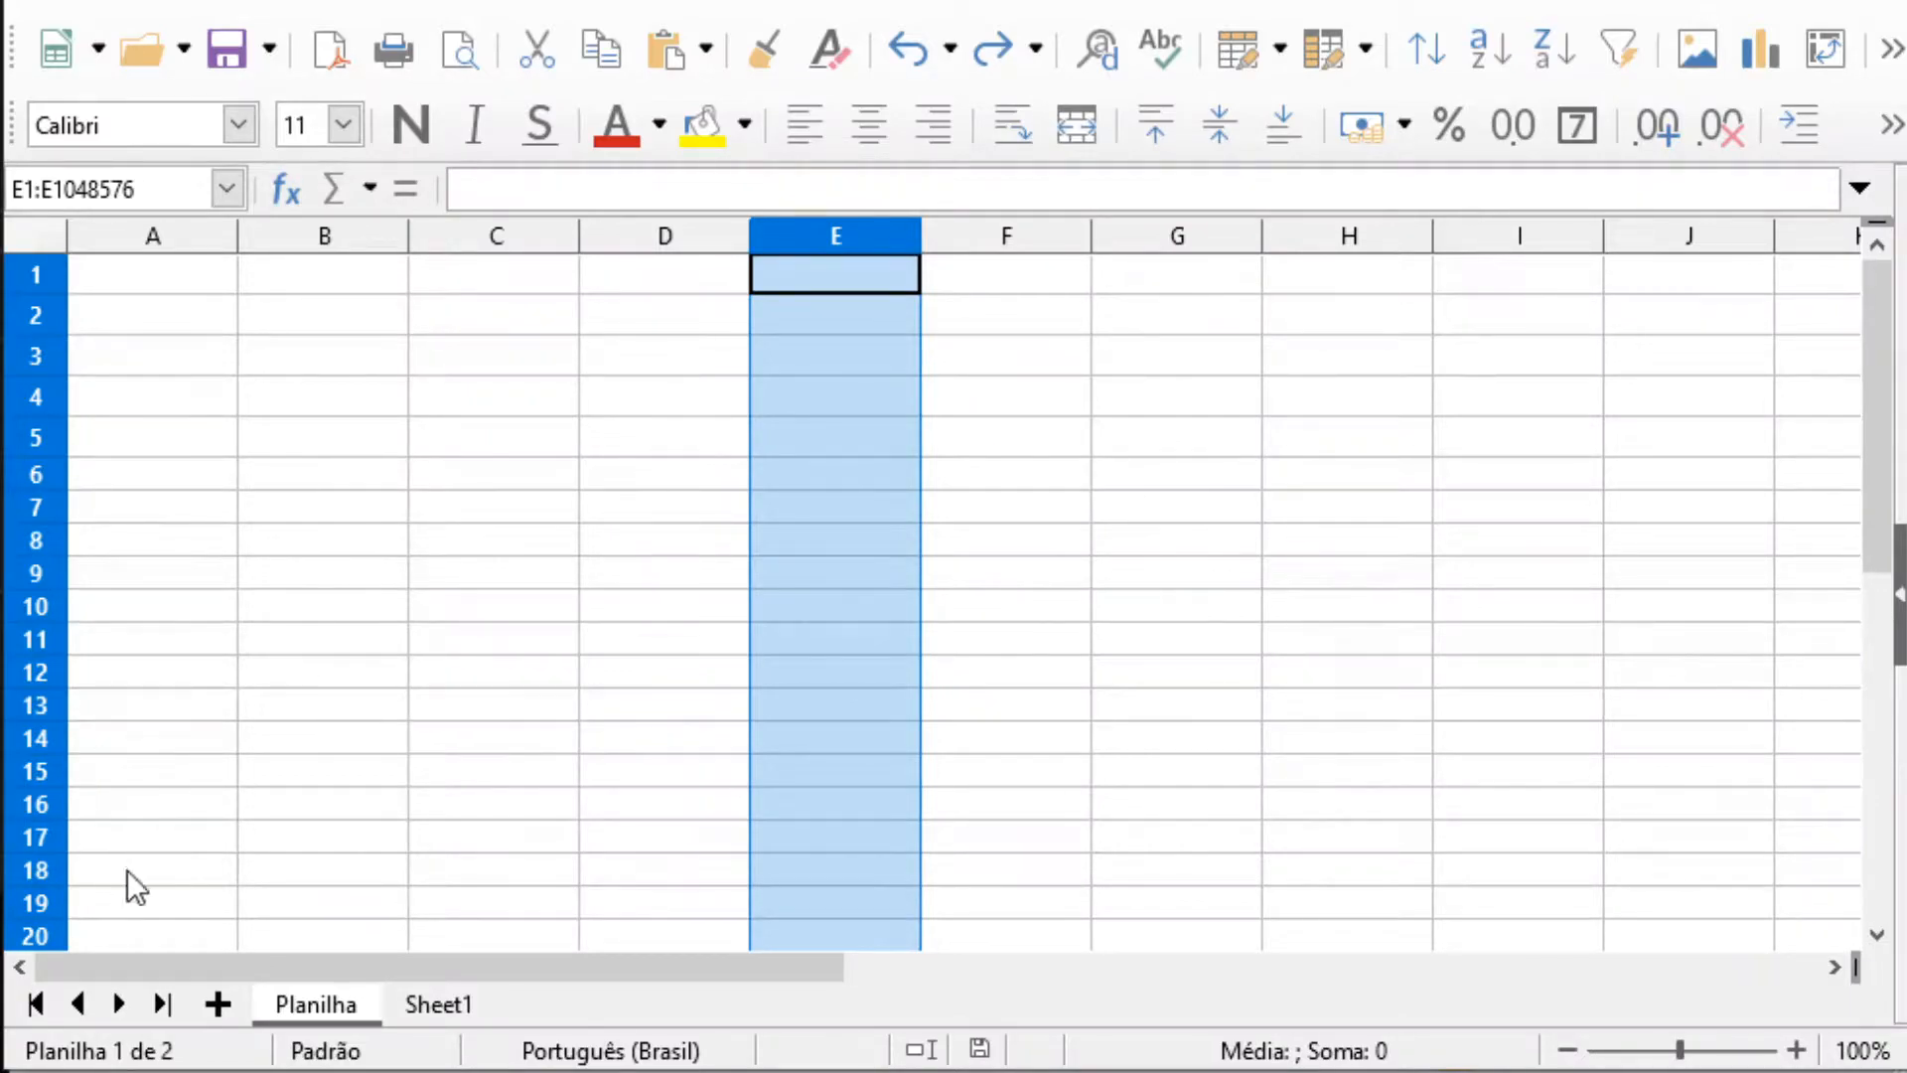
Select single whole rows one at a time from row 1 down to row 11, finishing on cell A1
{"action": "left_click", "coordinate": [127, 280]}
{"action": "left_click", "coordinate": [34, 278]}
{"action": "left_click_drag", "start_coordinate": [30, 294], "coordinate": [20, 382]}
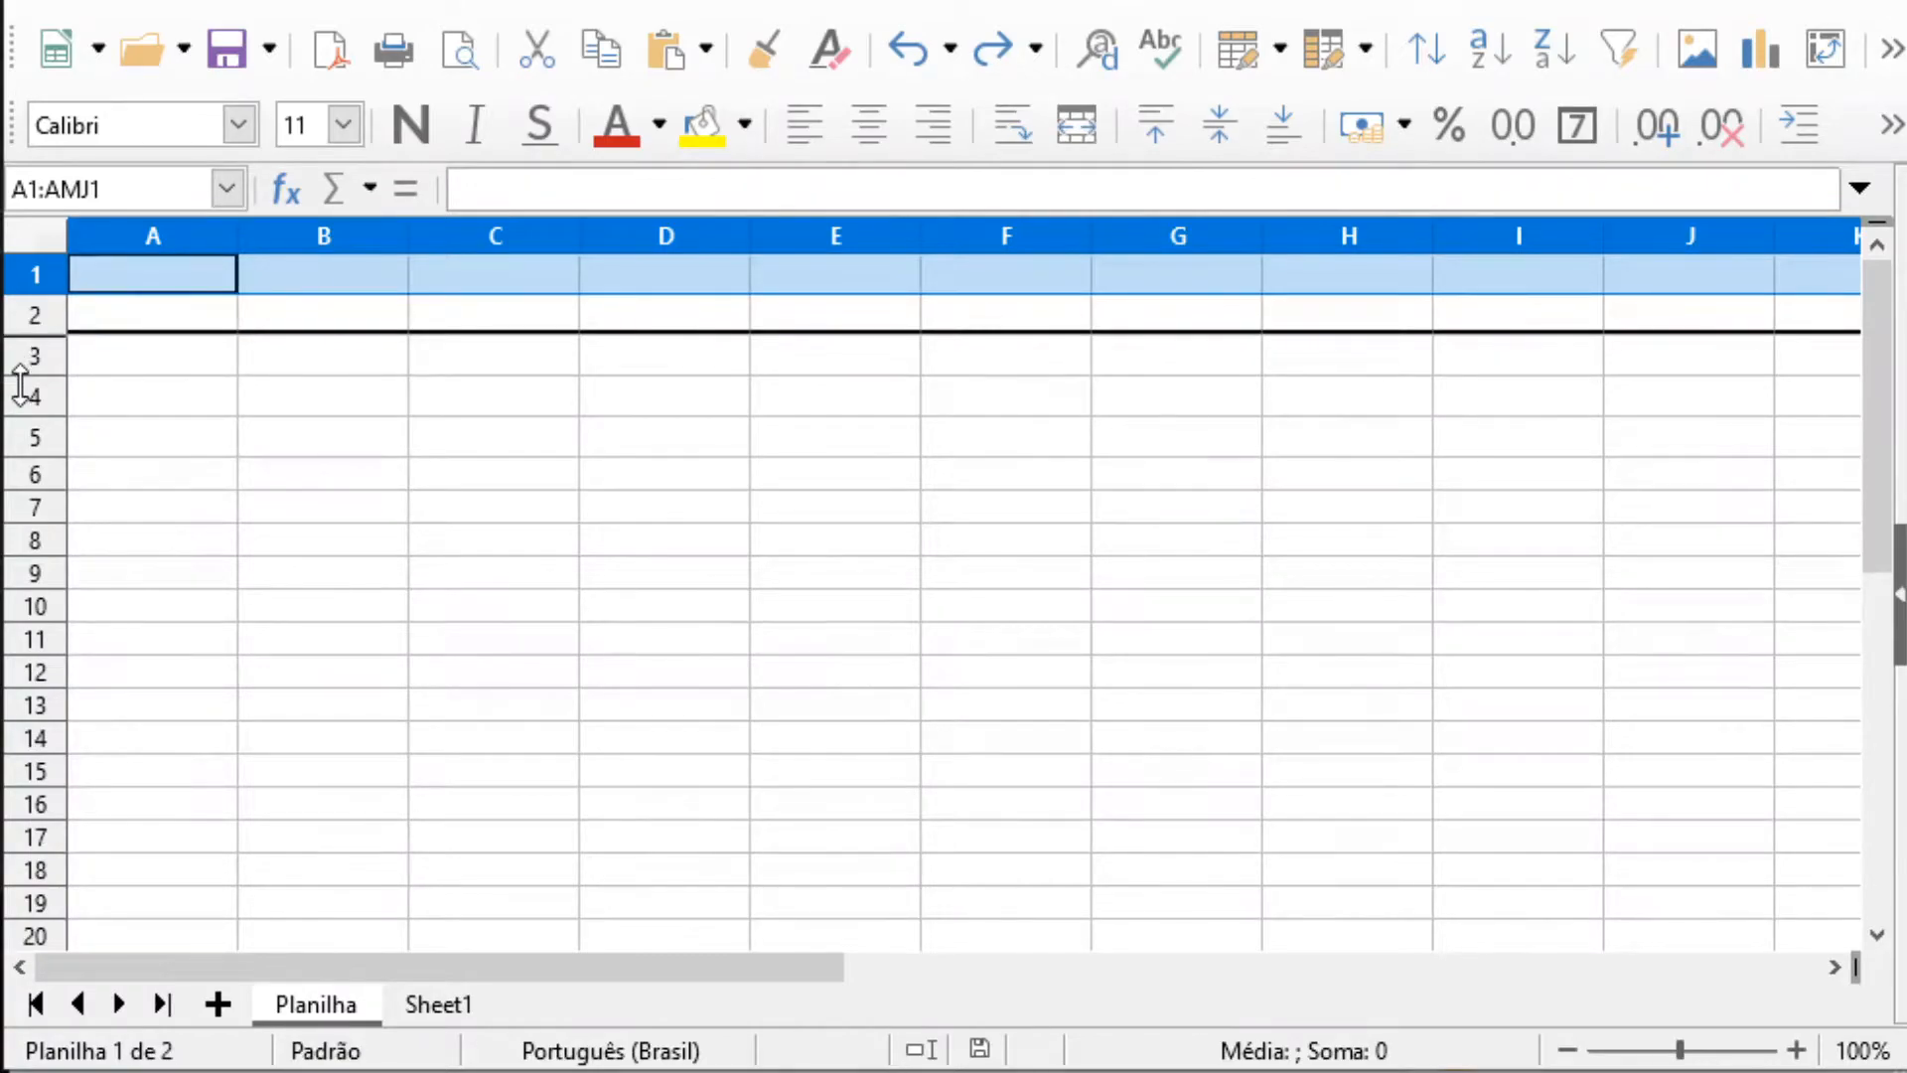
{"action": "left_click", "coordinate": [26, 361]}
{"action": "left_click", "coordinate": [25, 391]}
{"action": "left_click_drag", "start_coordinate": [24, 456], "coordinate": [26, 455]}
{"action": "left_click", "coordinate": [34, 441]}
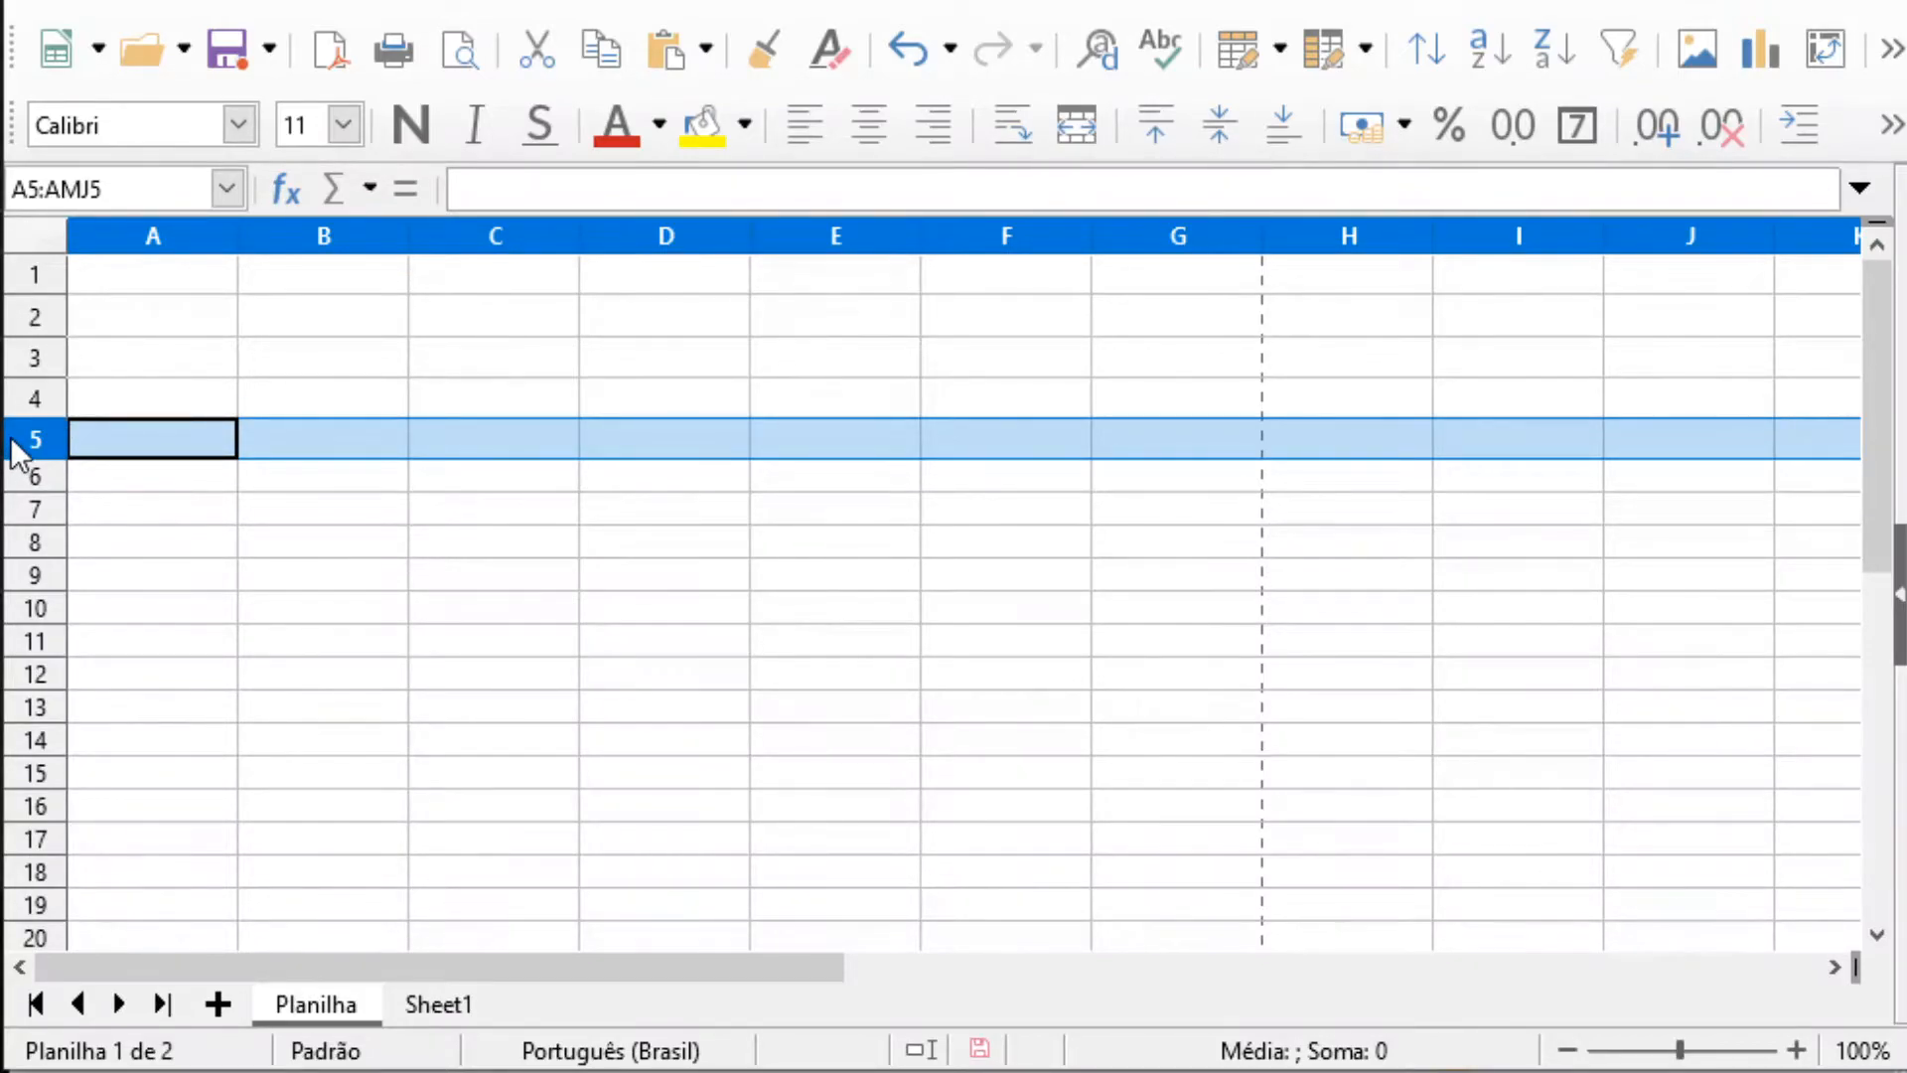
{"action": "left_click", "coordinate": [34, 478]}
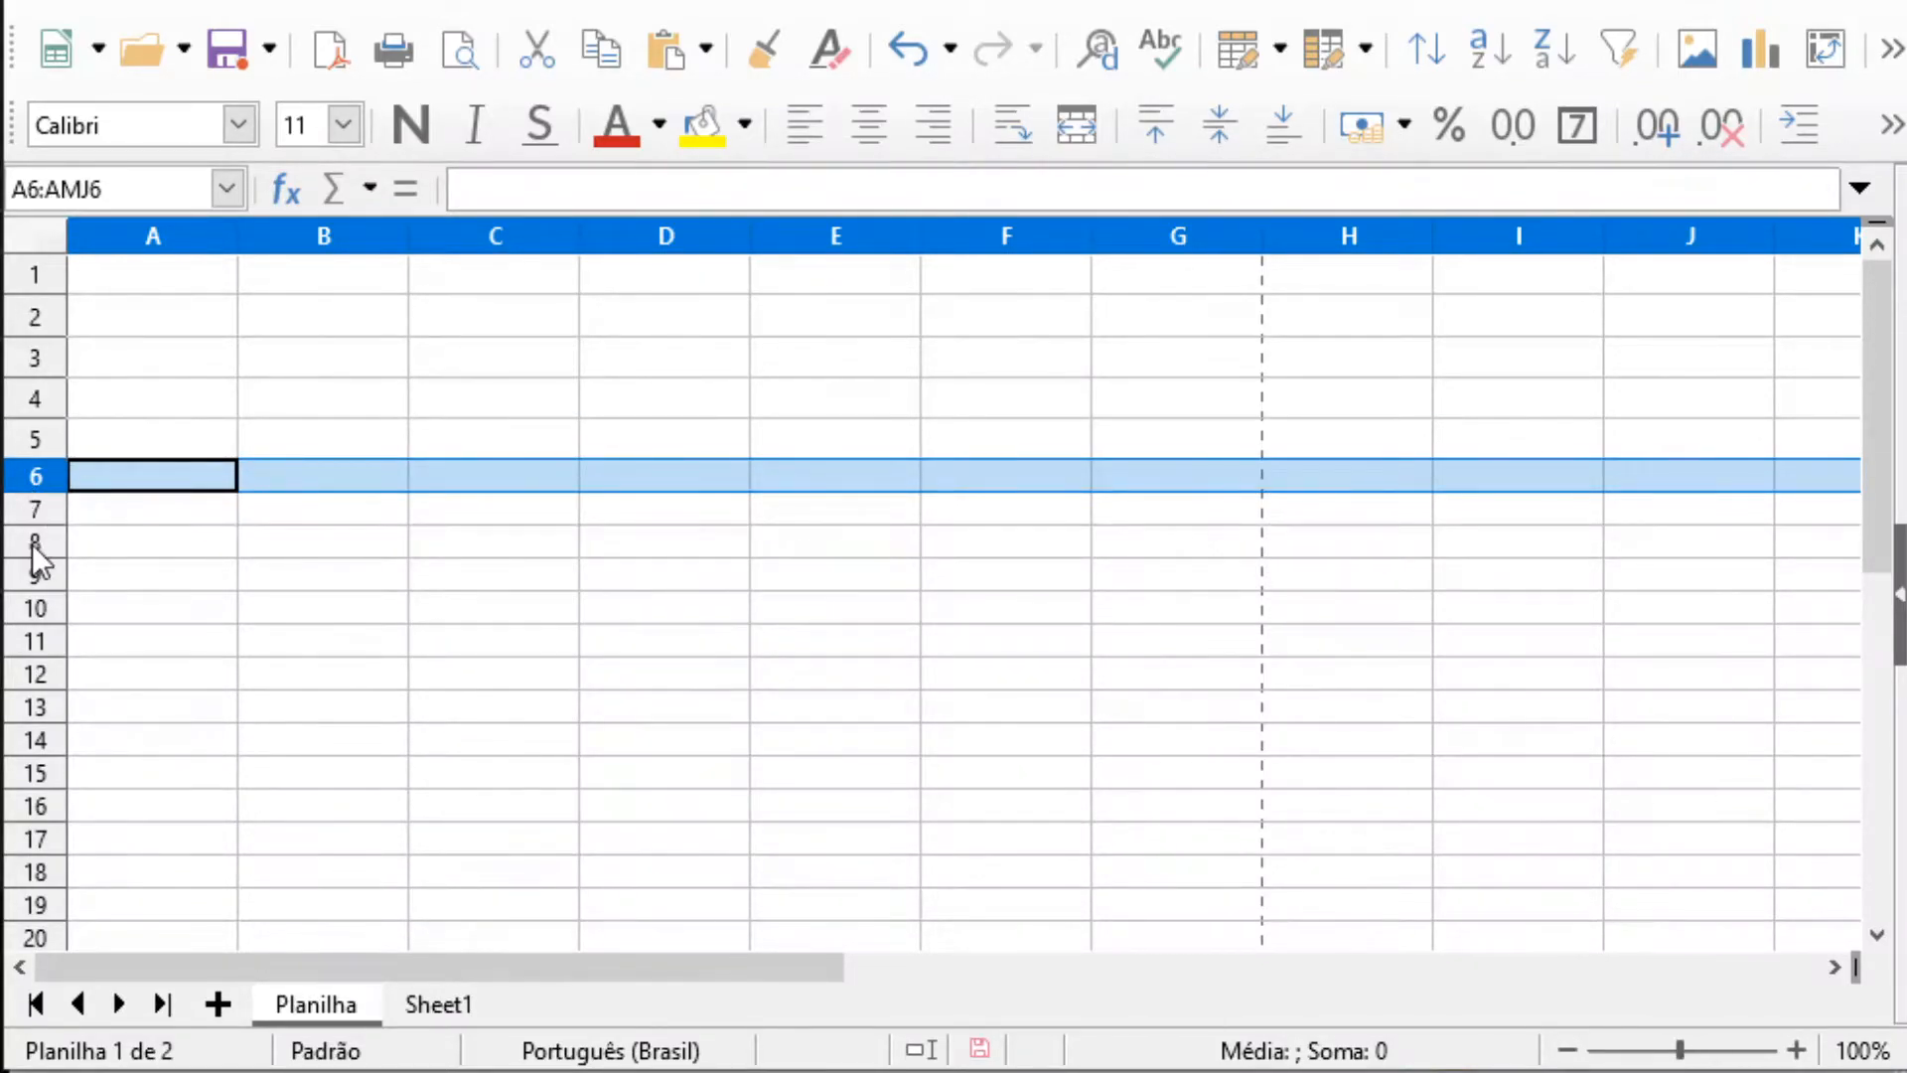
{"action": "left_click", "coordinate": [35, 546]}
{"action": "left_click", "coordinate": [35, 606]}
{"action": "left_click_drag", "start_coordinate": [26, 655], "coordinate": [25, 657]}
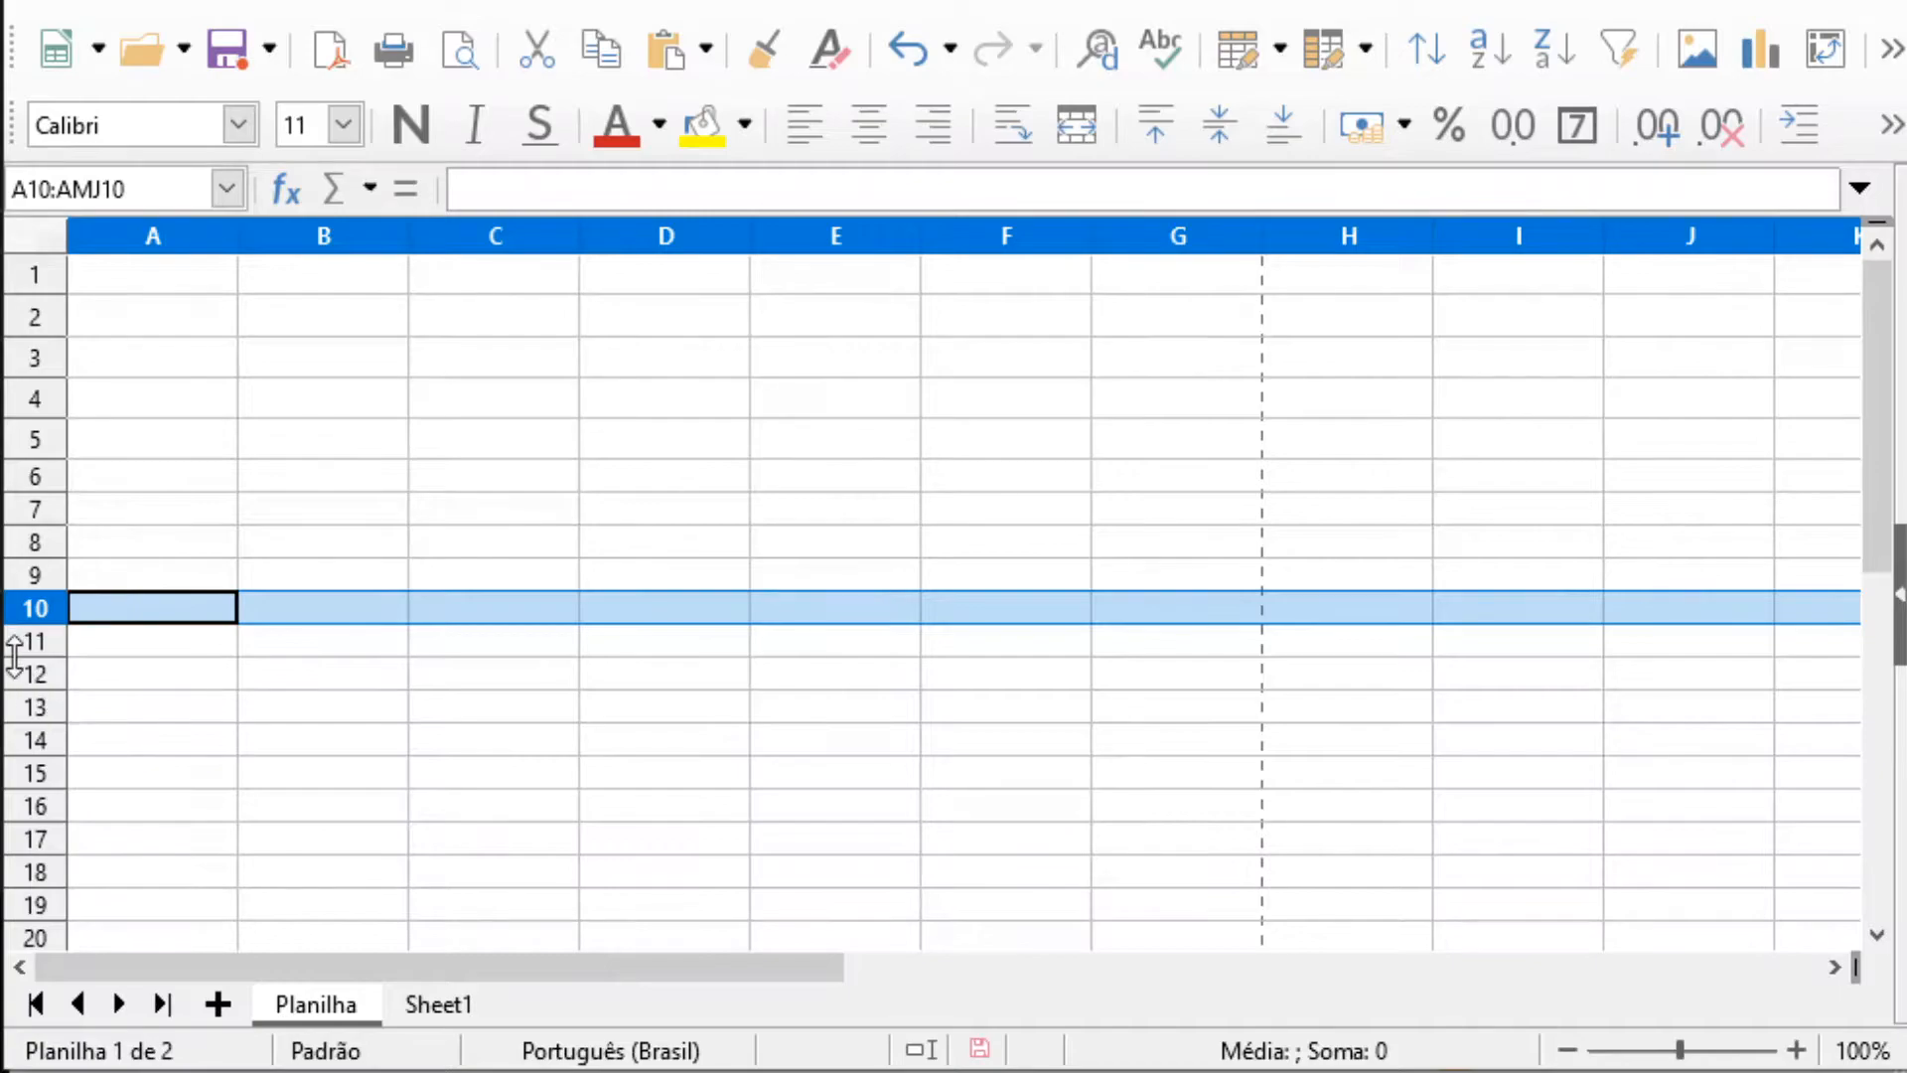
{"action": "left_click", "coordinate": [37, 643]}
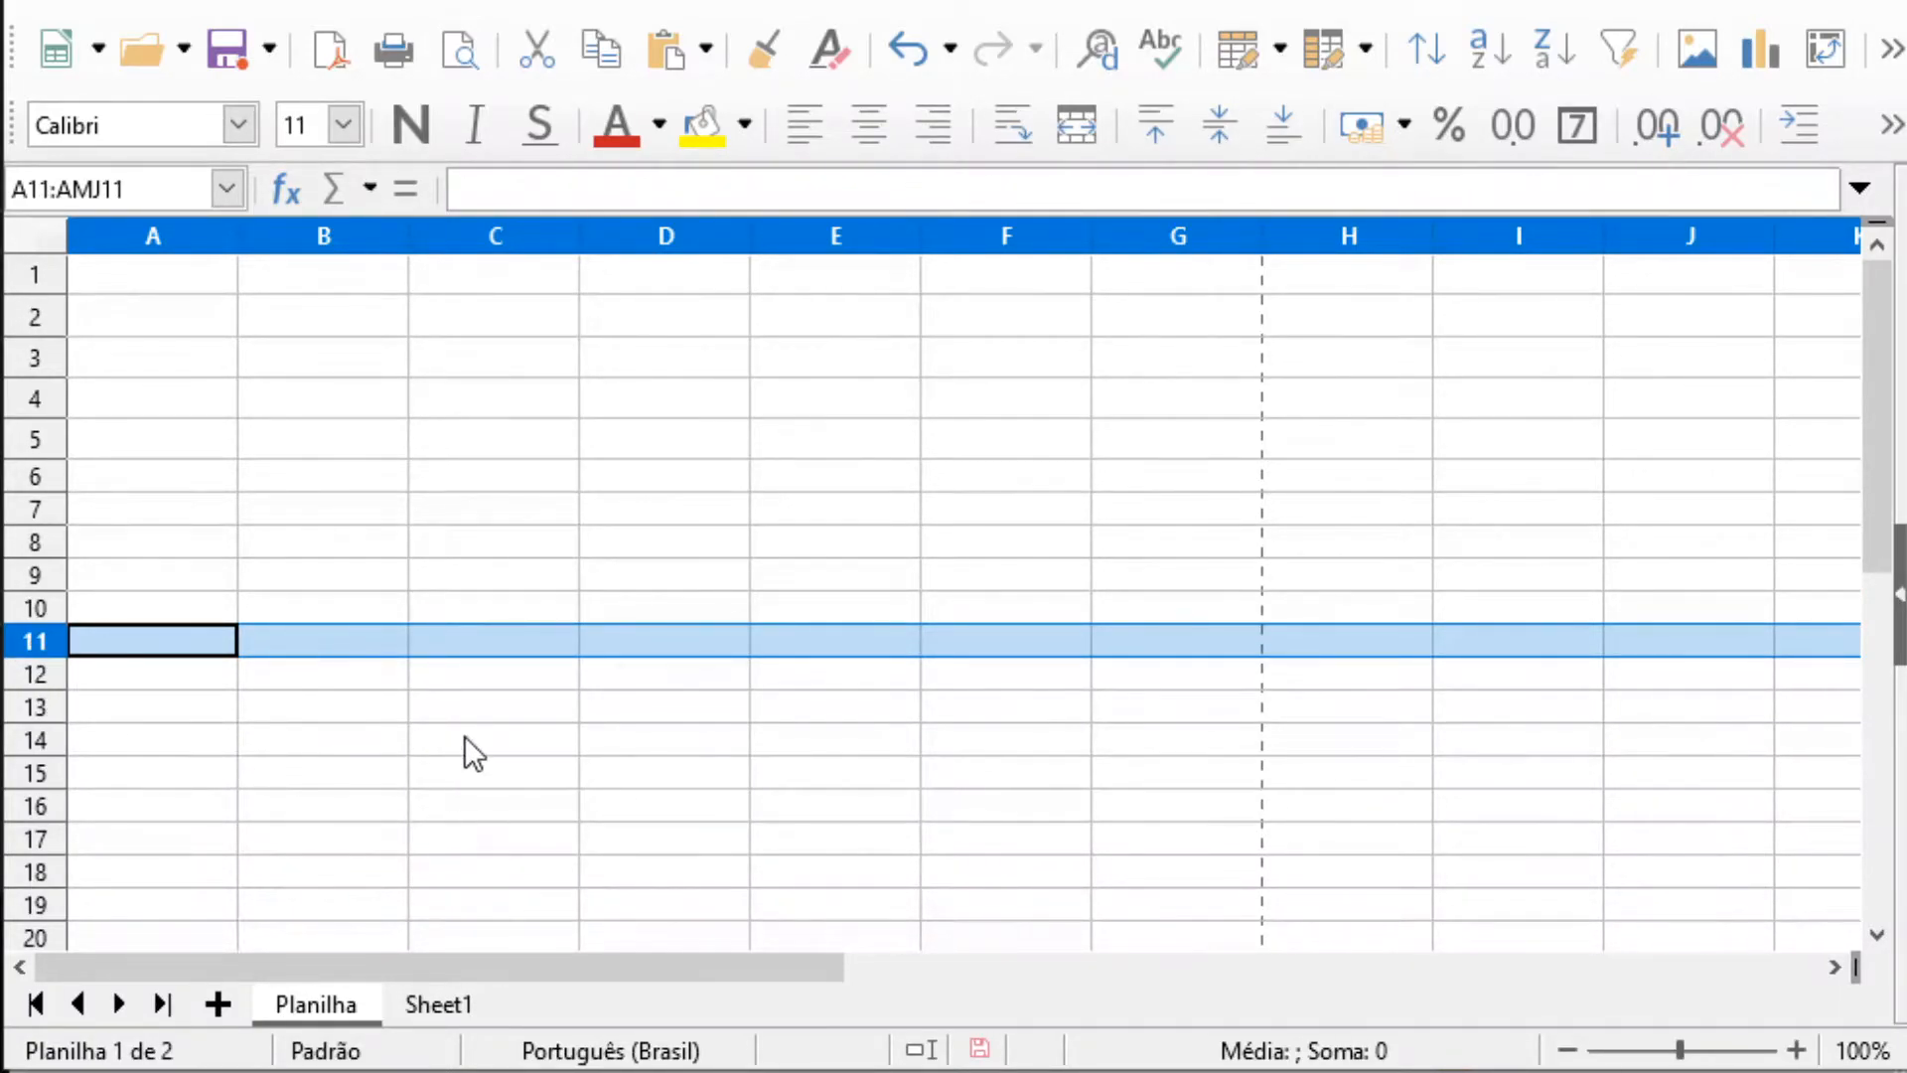
{"action": "left_click", "coordinate": [392, 674]}
{"action": "left_click", "coordinate": [169, 282]}
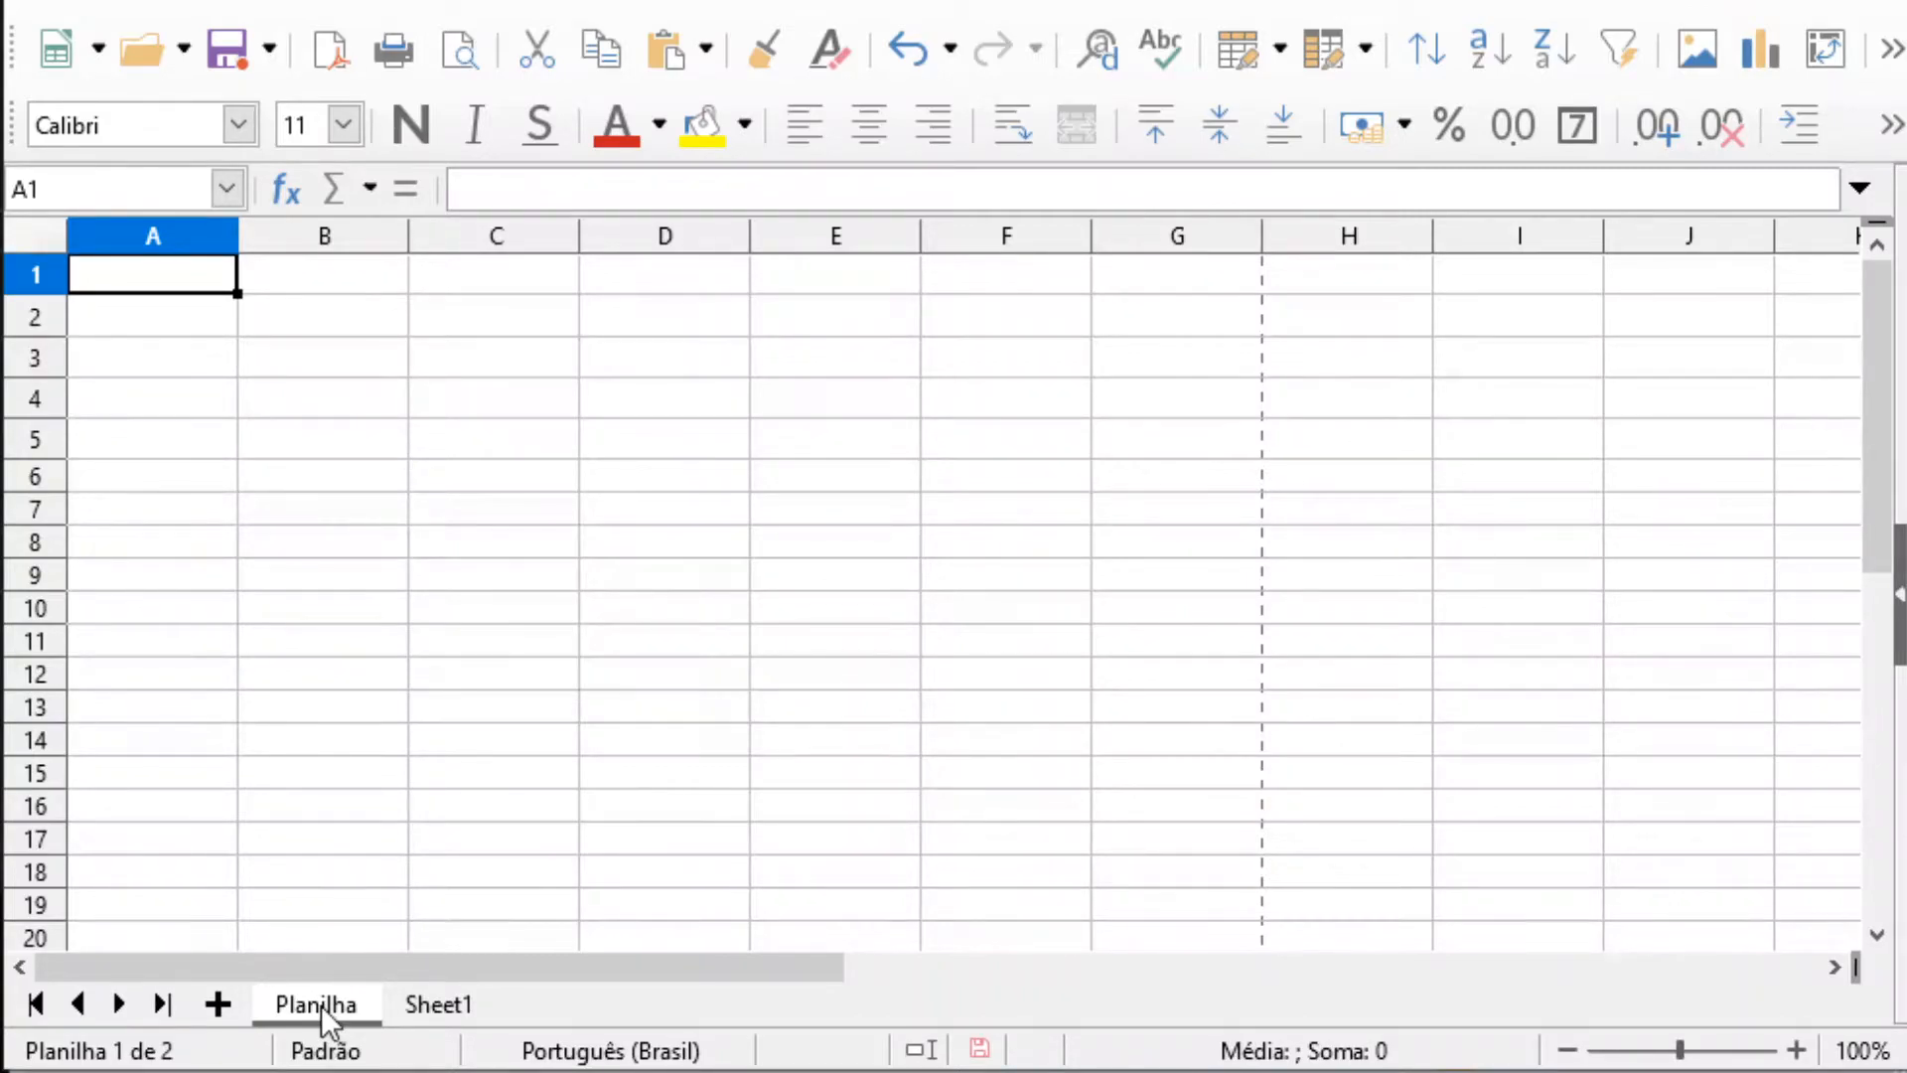
Inspect the formula behind the Arroz total in cell D3 of Sheet1, leaving it unedited
{"action": "left_click", "coordinate": [427, 1005]}
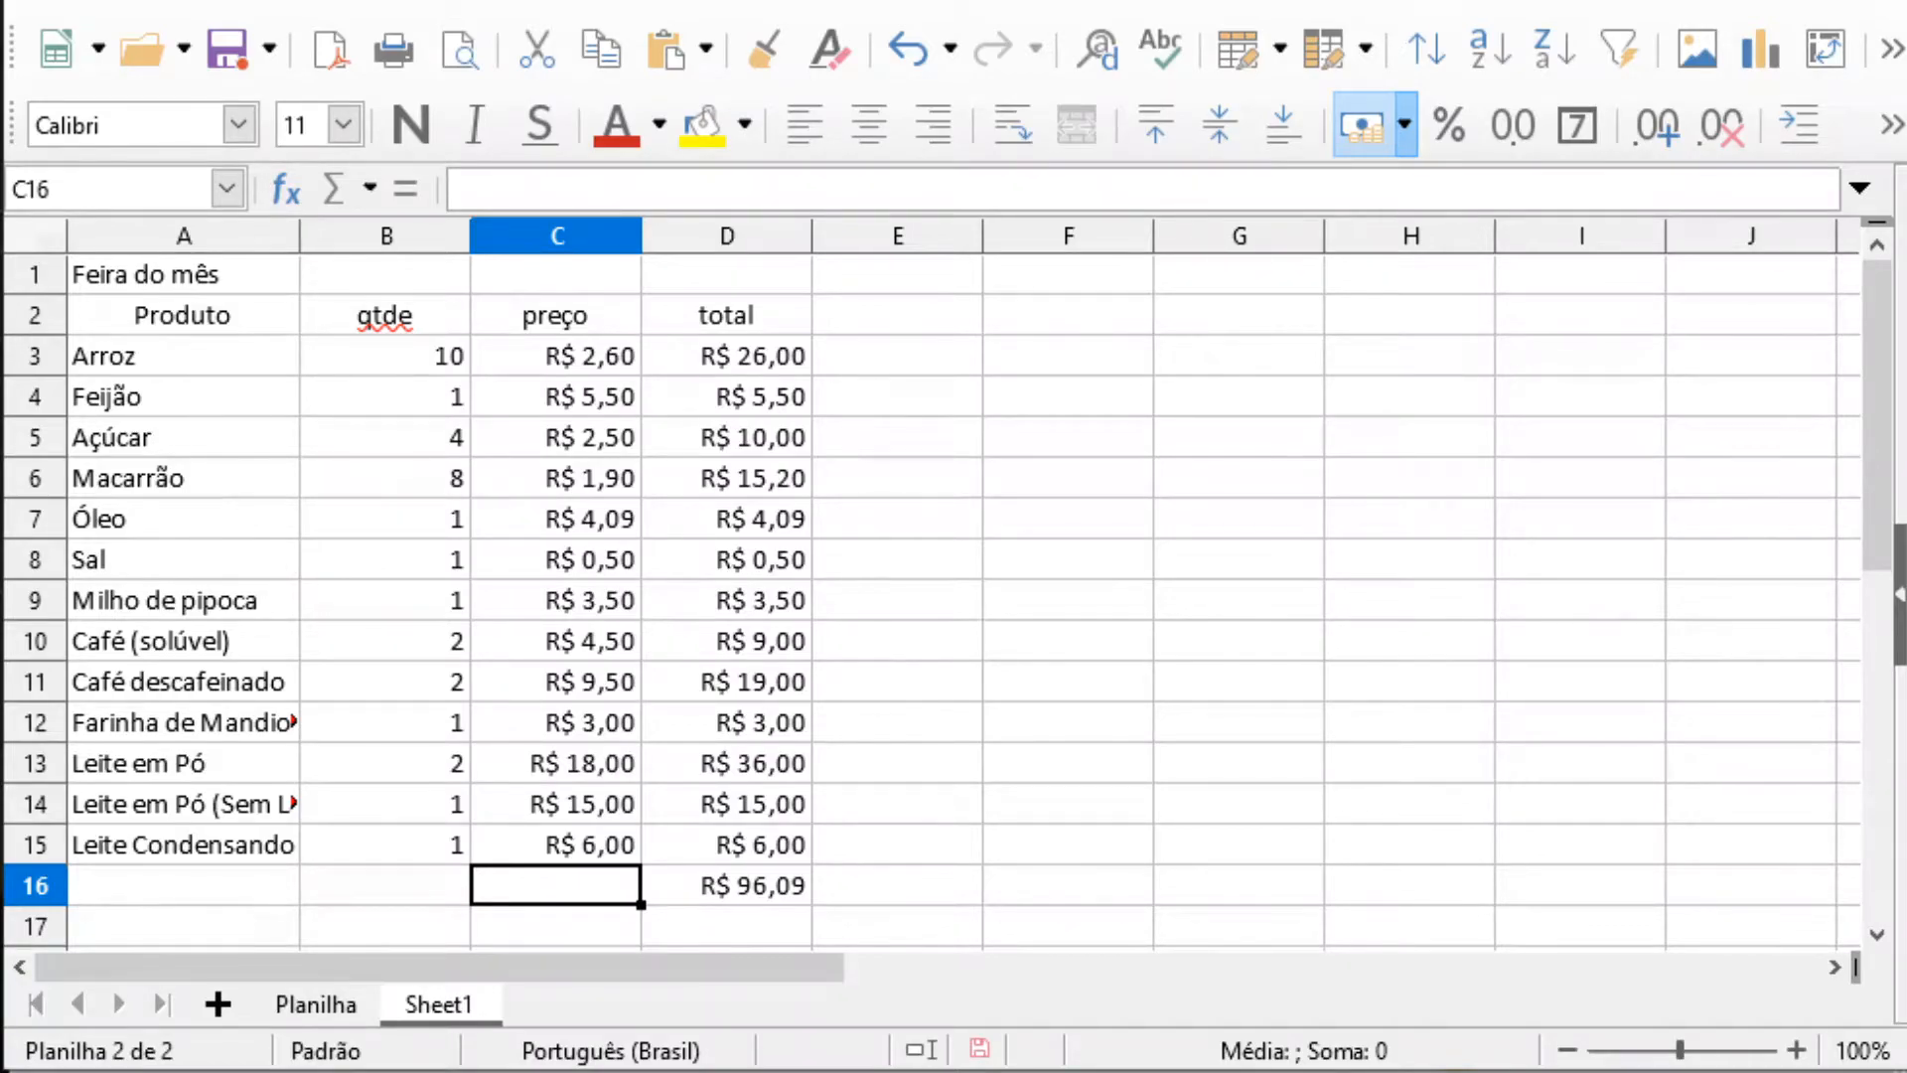
{"action": "mouse_move", "coordinate": [1874, 357]}
{"action": "left_mouse_down"}
{"action": "mouse_move", "coordinate": [1875, 396]}
{"action": "mouse_move", "coordinate": [1878, 334]}
{"action": "left_mouse_up"}
{"action": "left_click", "coordinate": [759, 357]}
{"action": "left_click", "coordinate": [593, 203]}
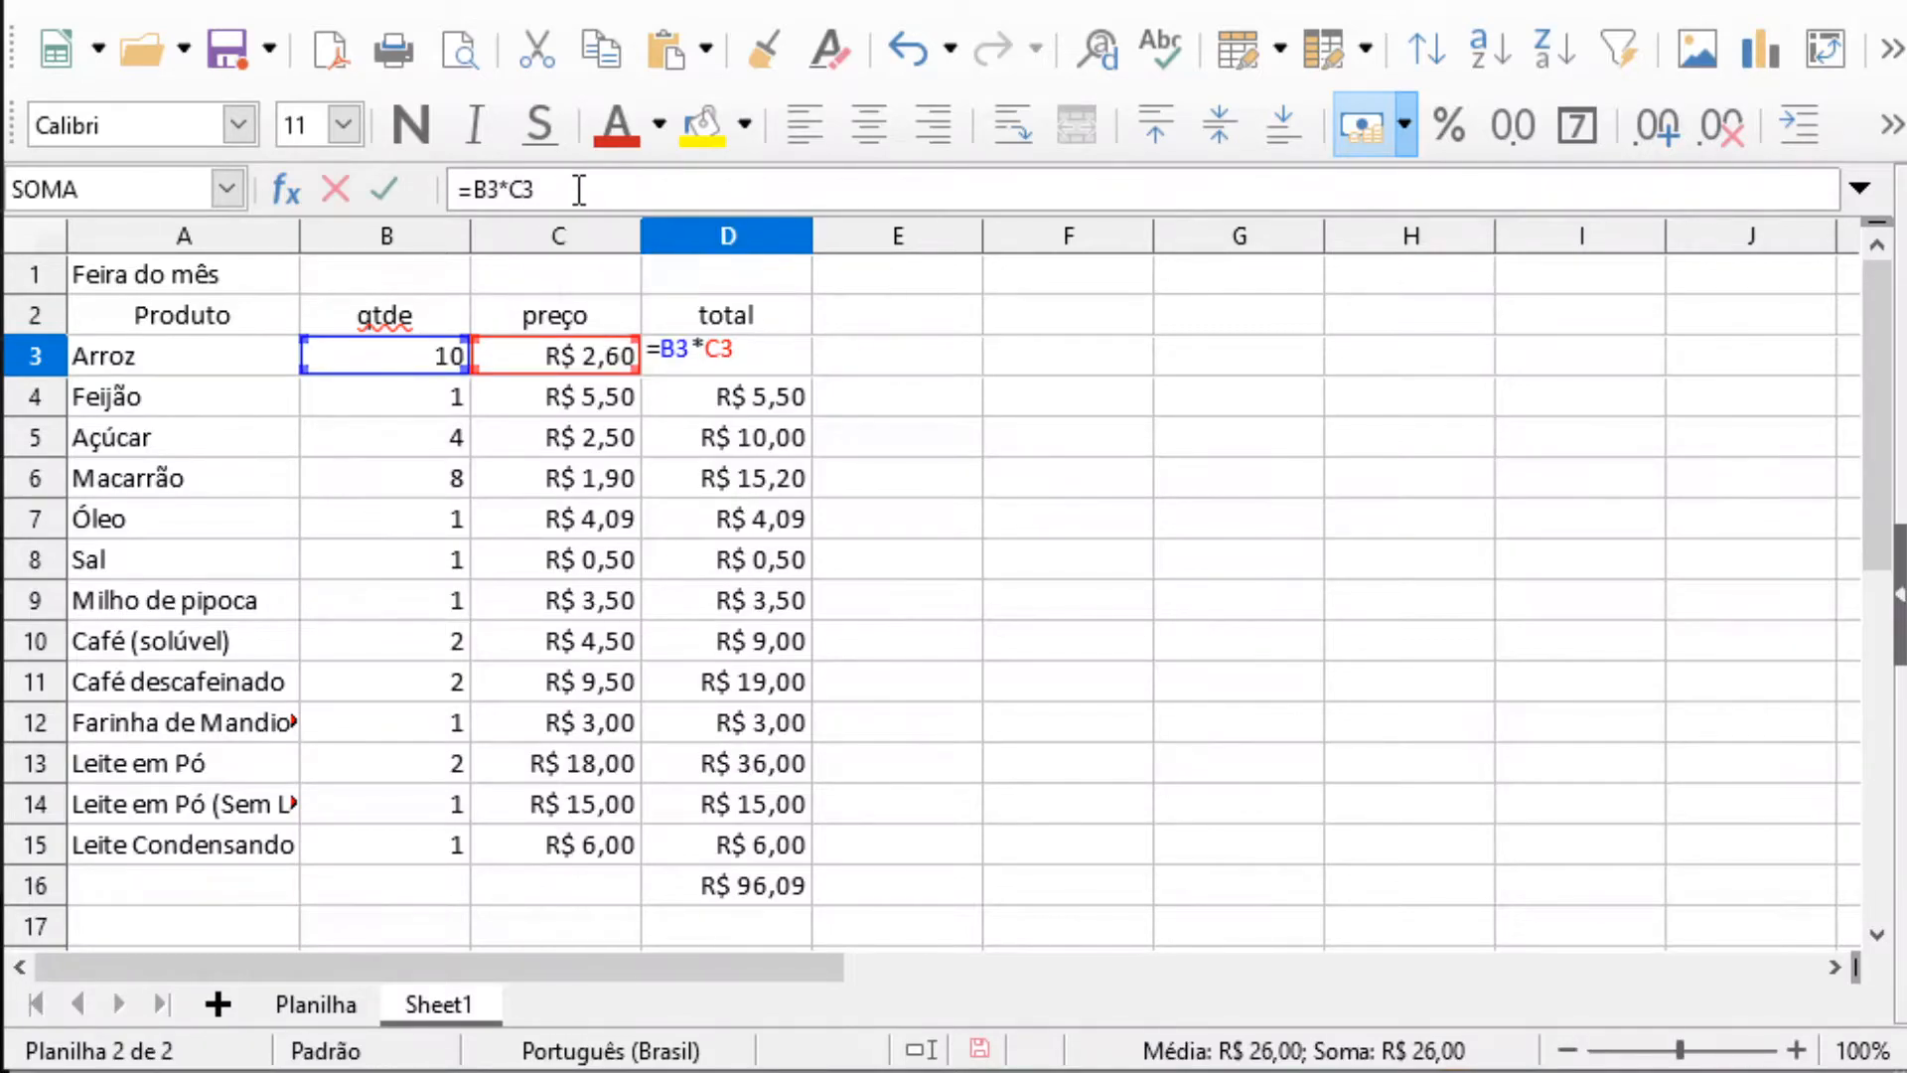
{"action": "left_click_drag", "start_coordinate": [576, 190], "coordinate": [475, 191]}
{"action": "left_click", "coordinate": [914, 453]}
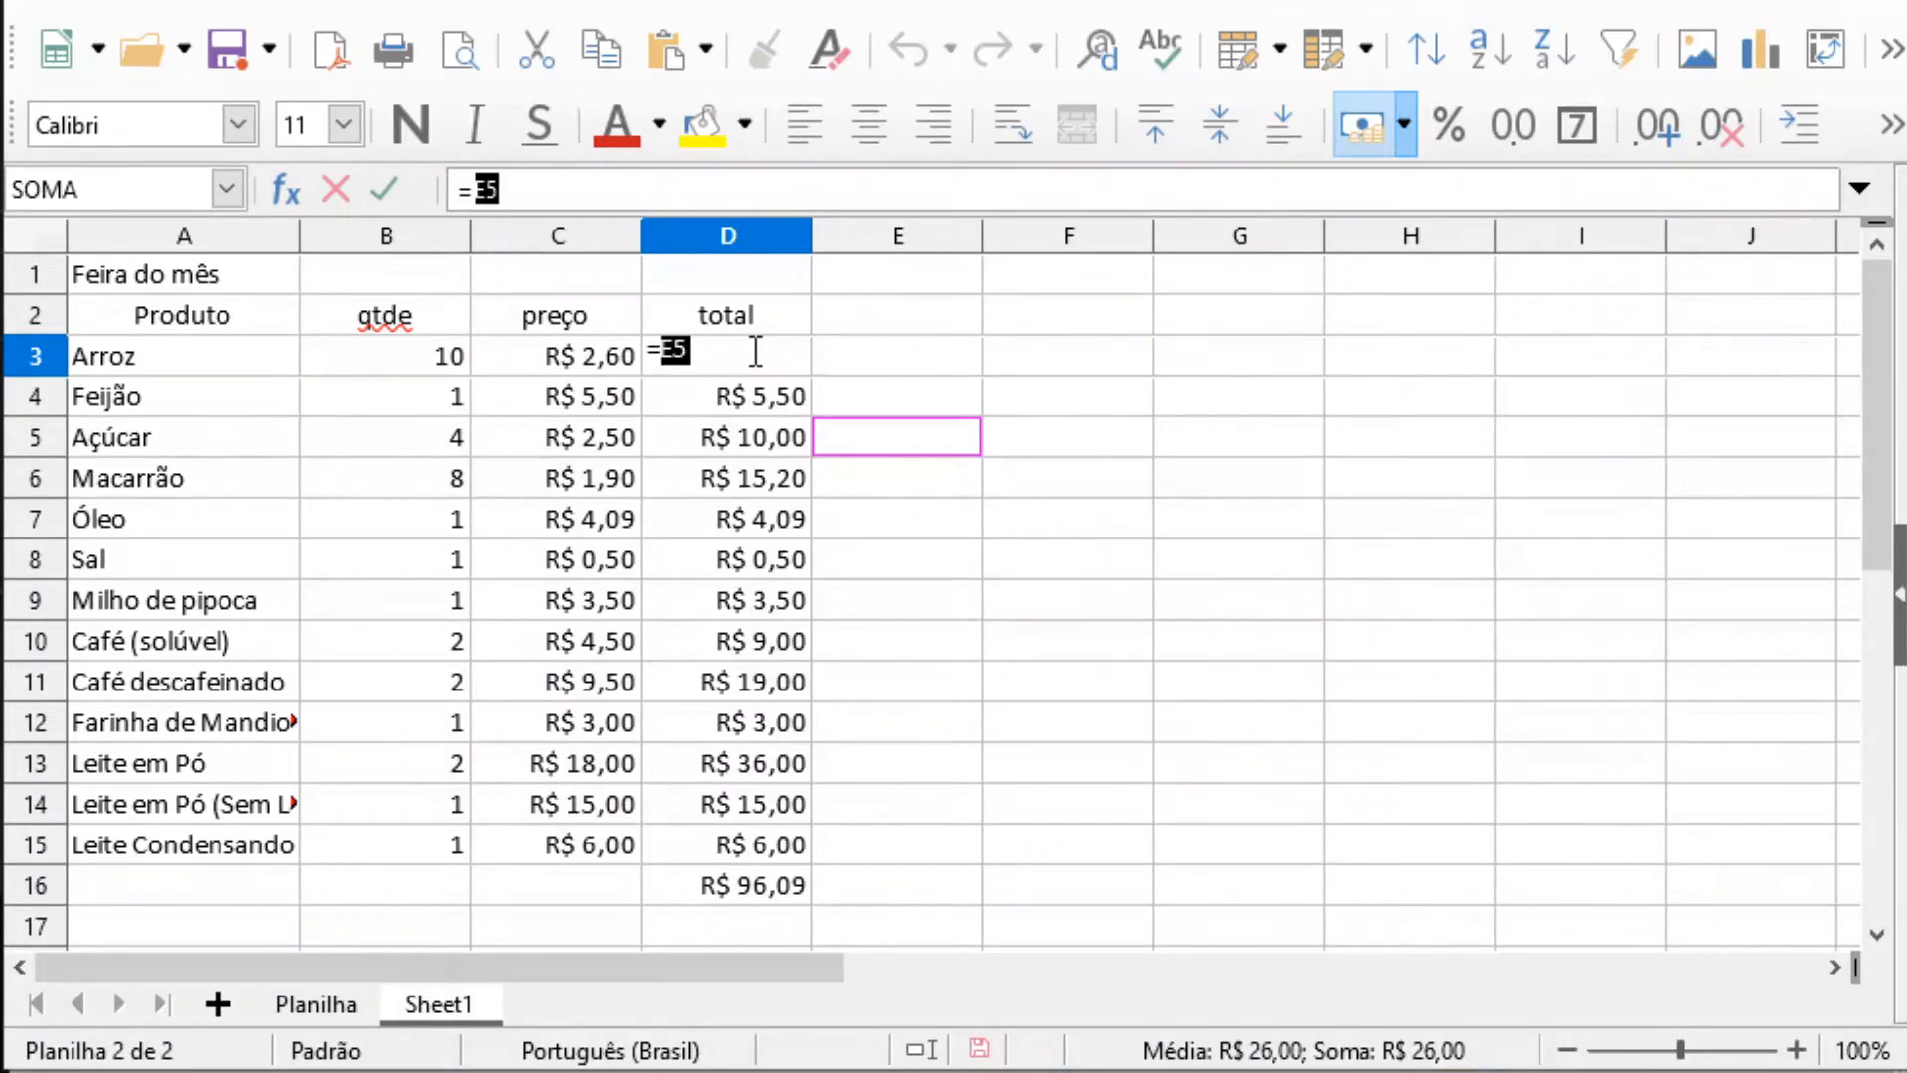
{"action": "key", "text": "Escape"}
Inspect the sum formula and its referenced range in cell D16 without changing it
{"action": "left_click", "coordinate": [755, 892]}
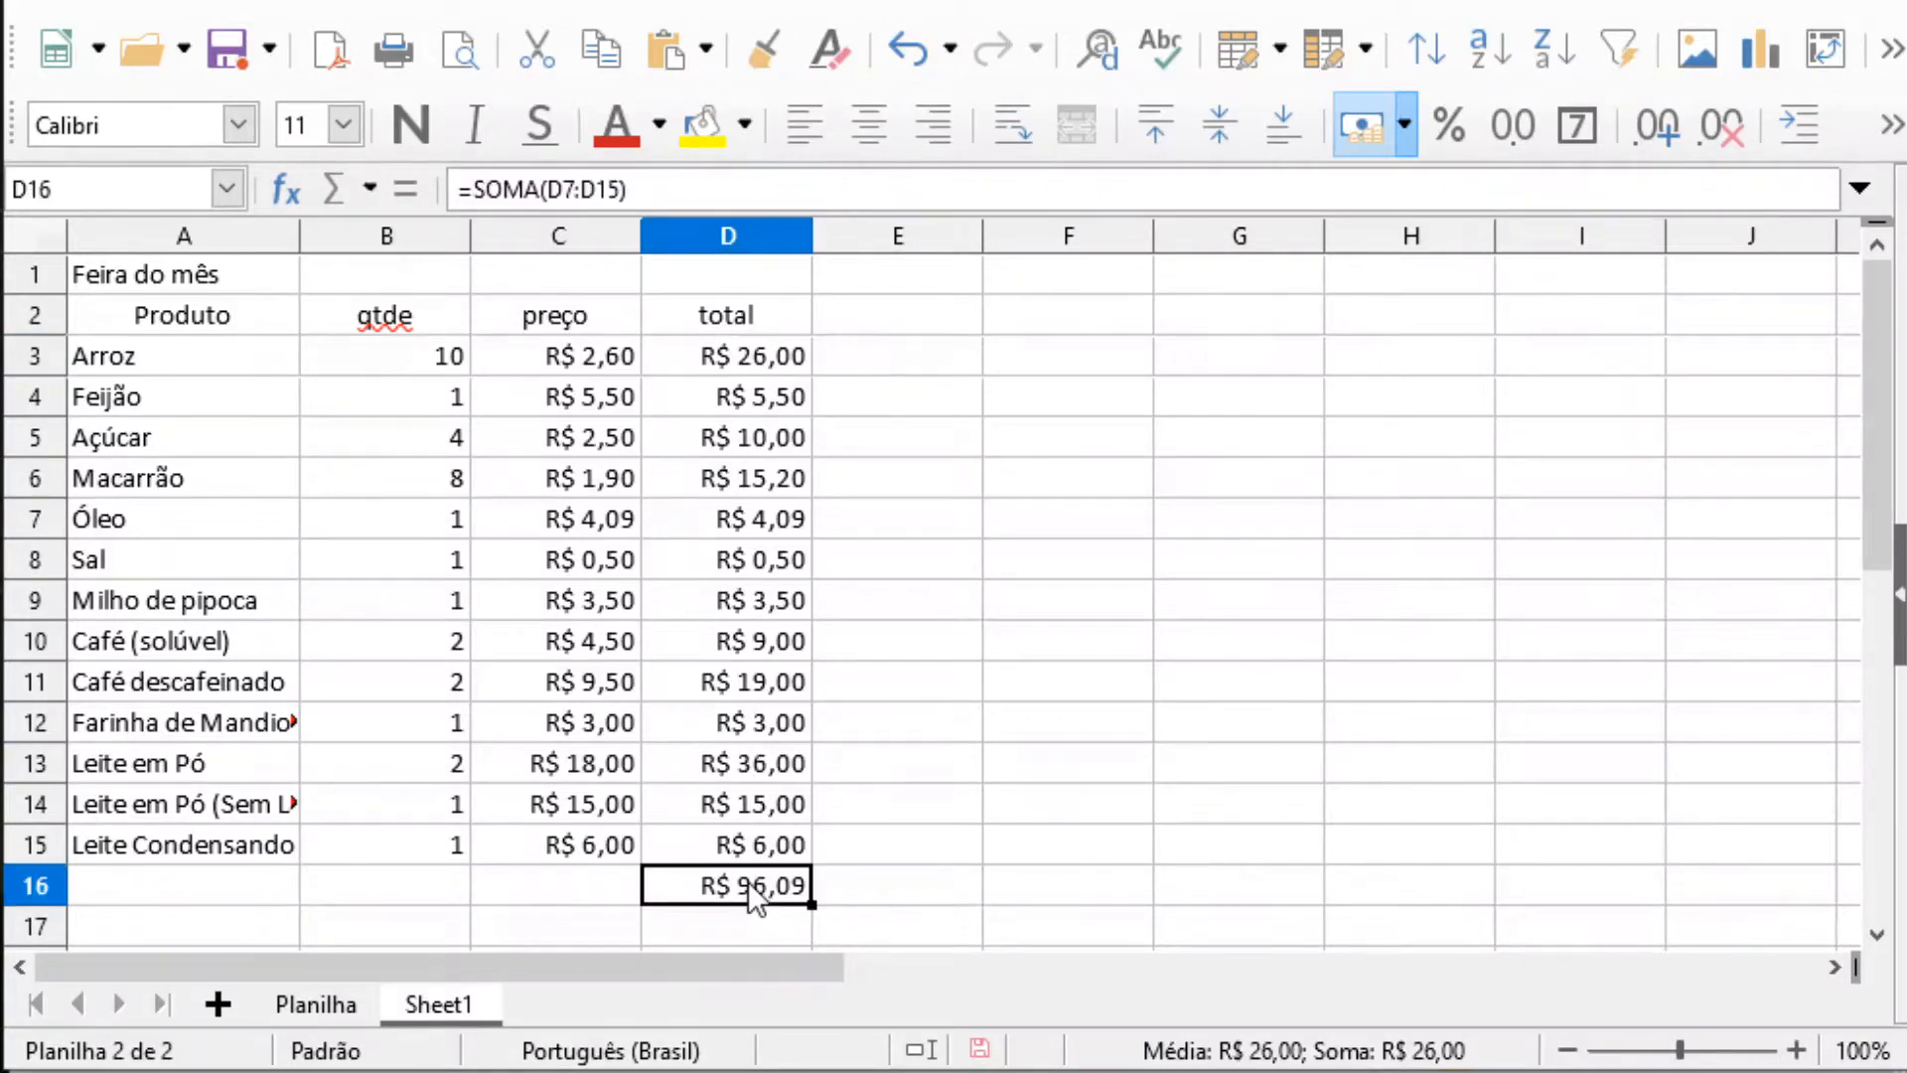
{"action": "left_click", "coordinate": [679, 189]}
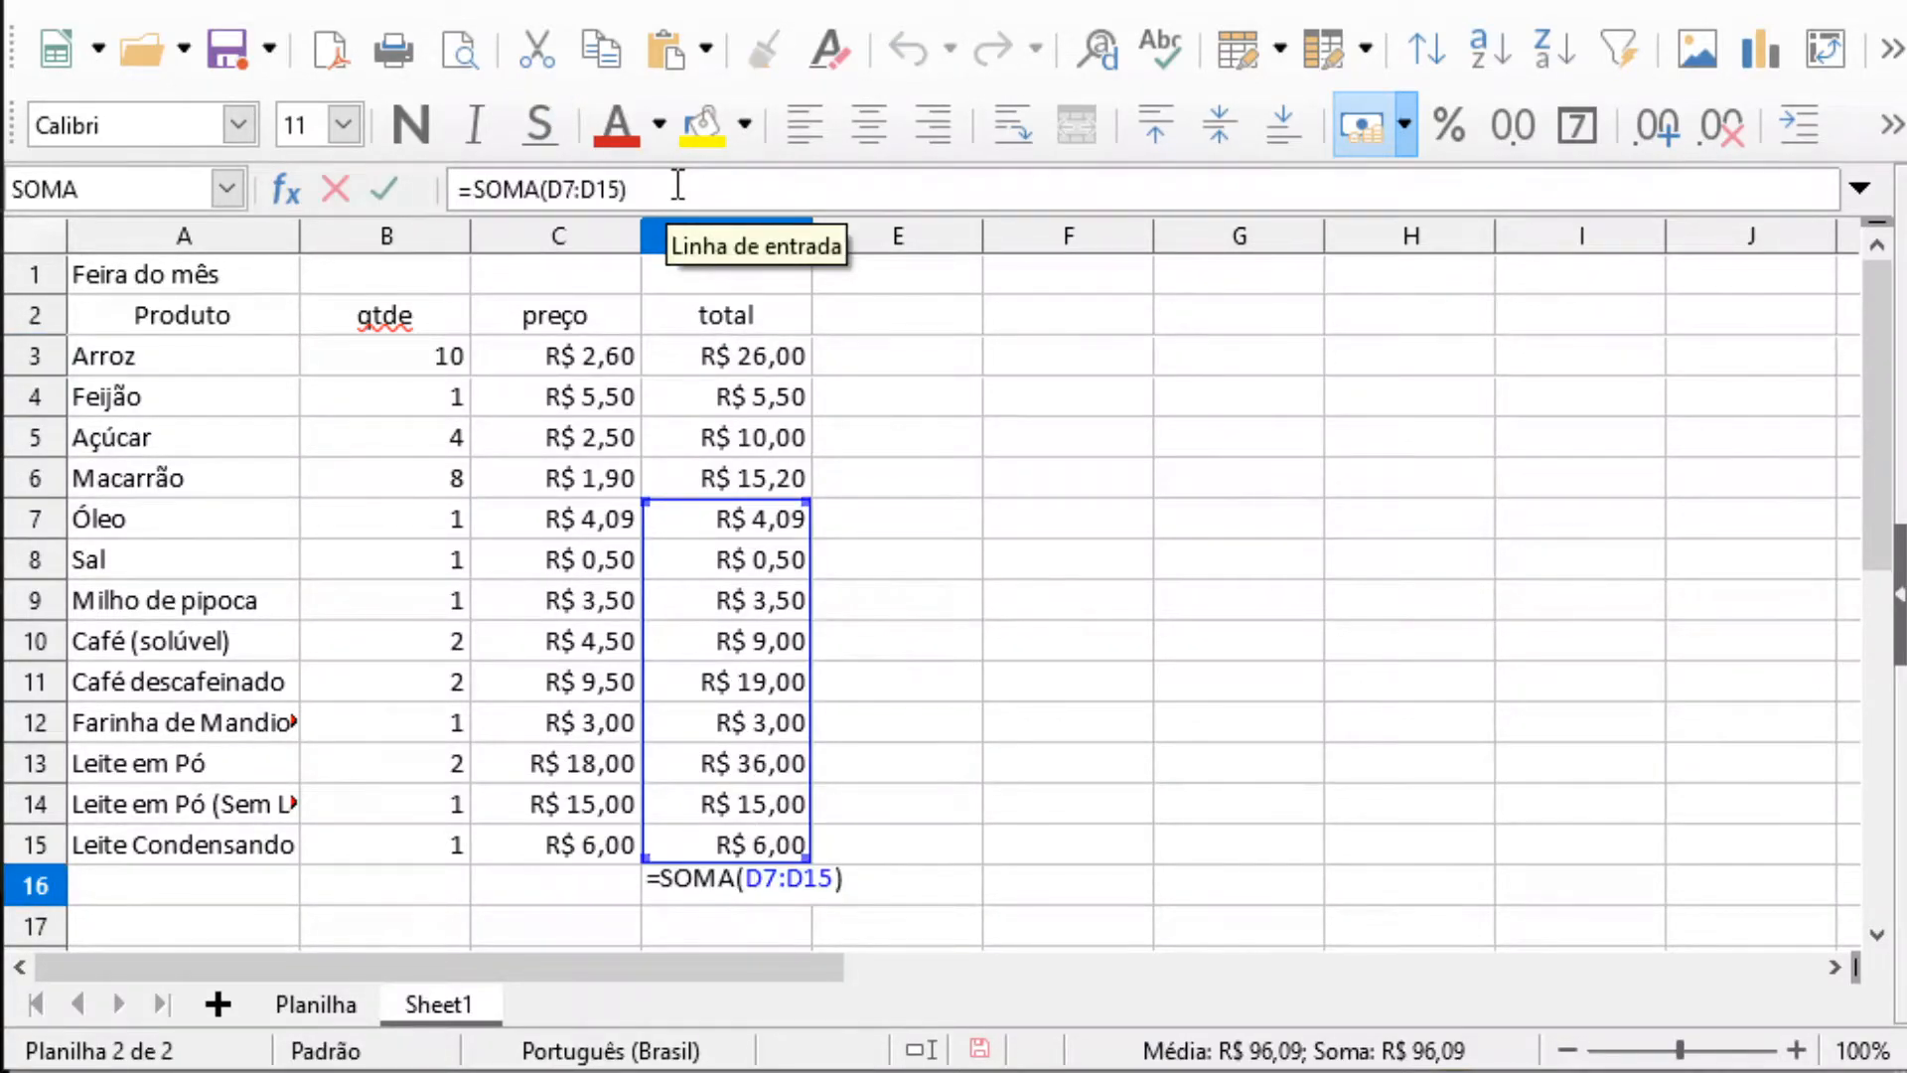
{"action": "key", "text": "Return"}
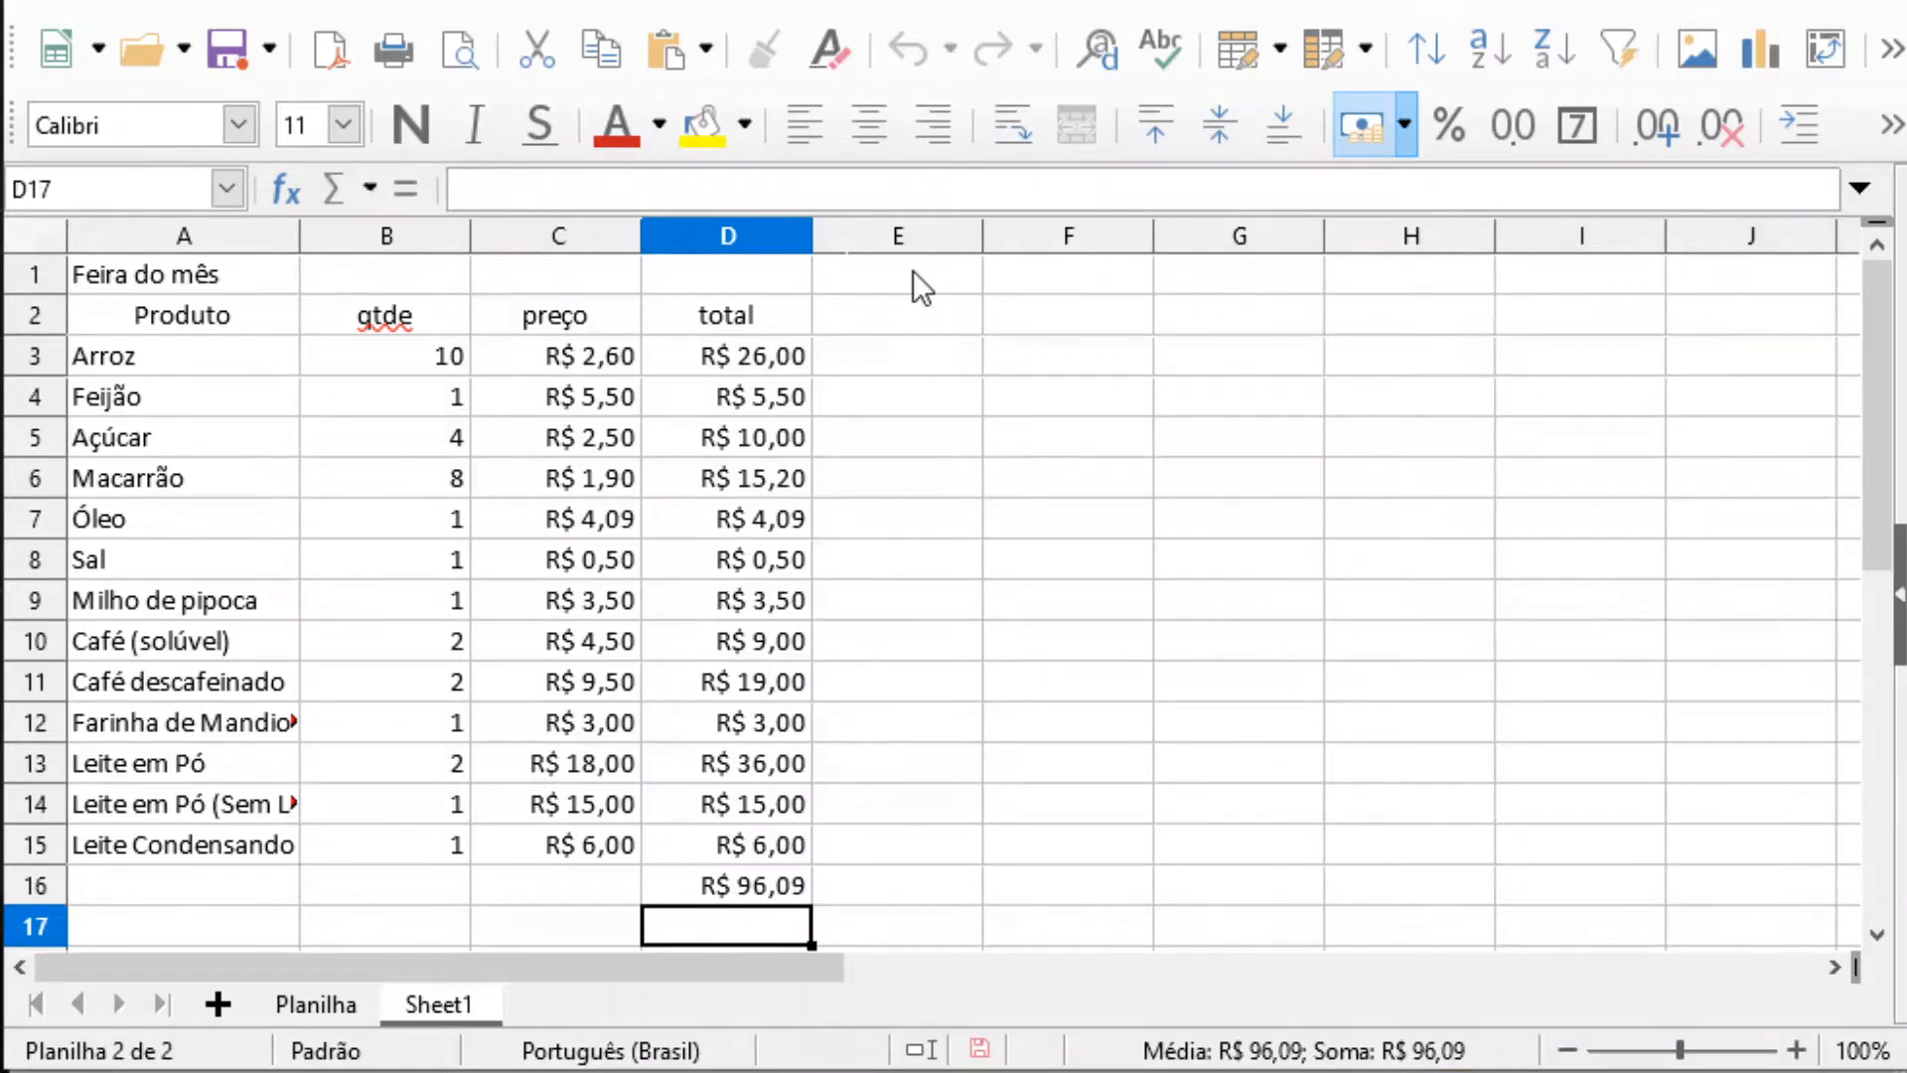
Return to the Planilha sheet and enter the header Nome in cell A1
{"action": "left_click", "coordinate": [314, 1008]}
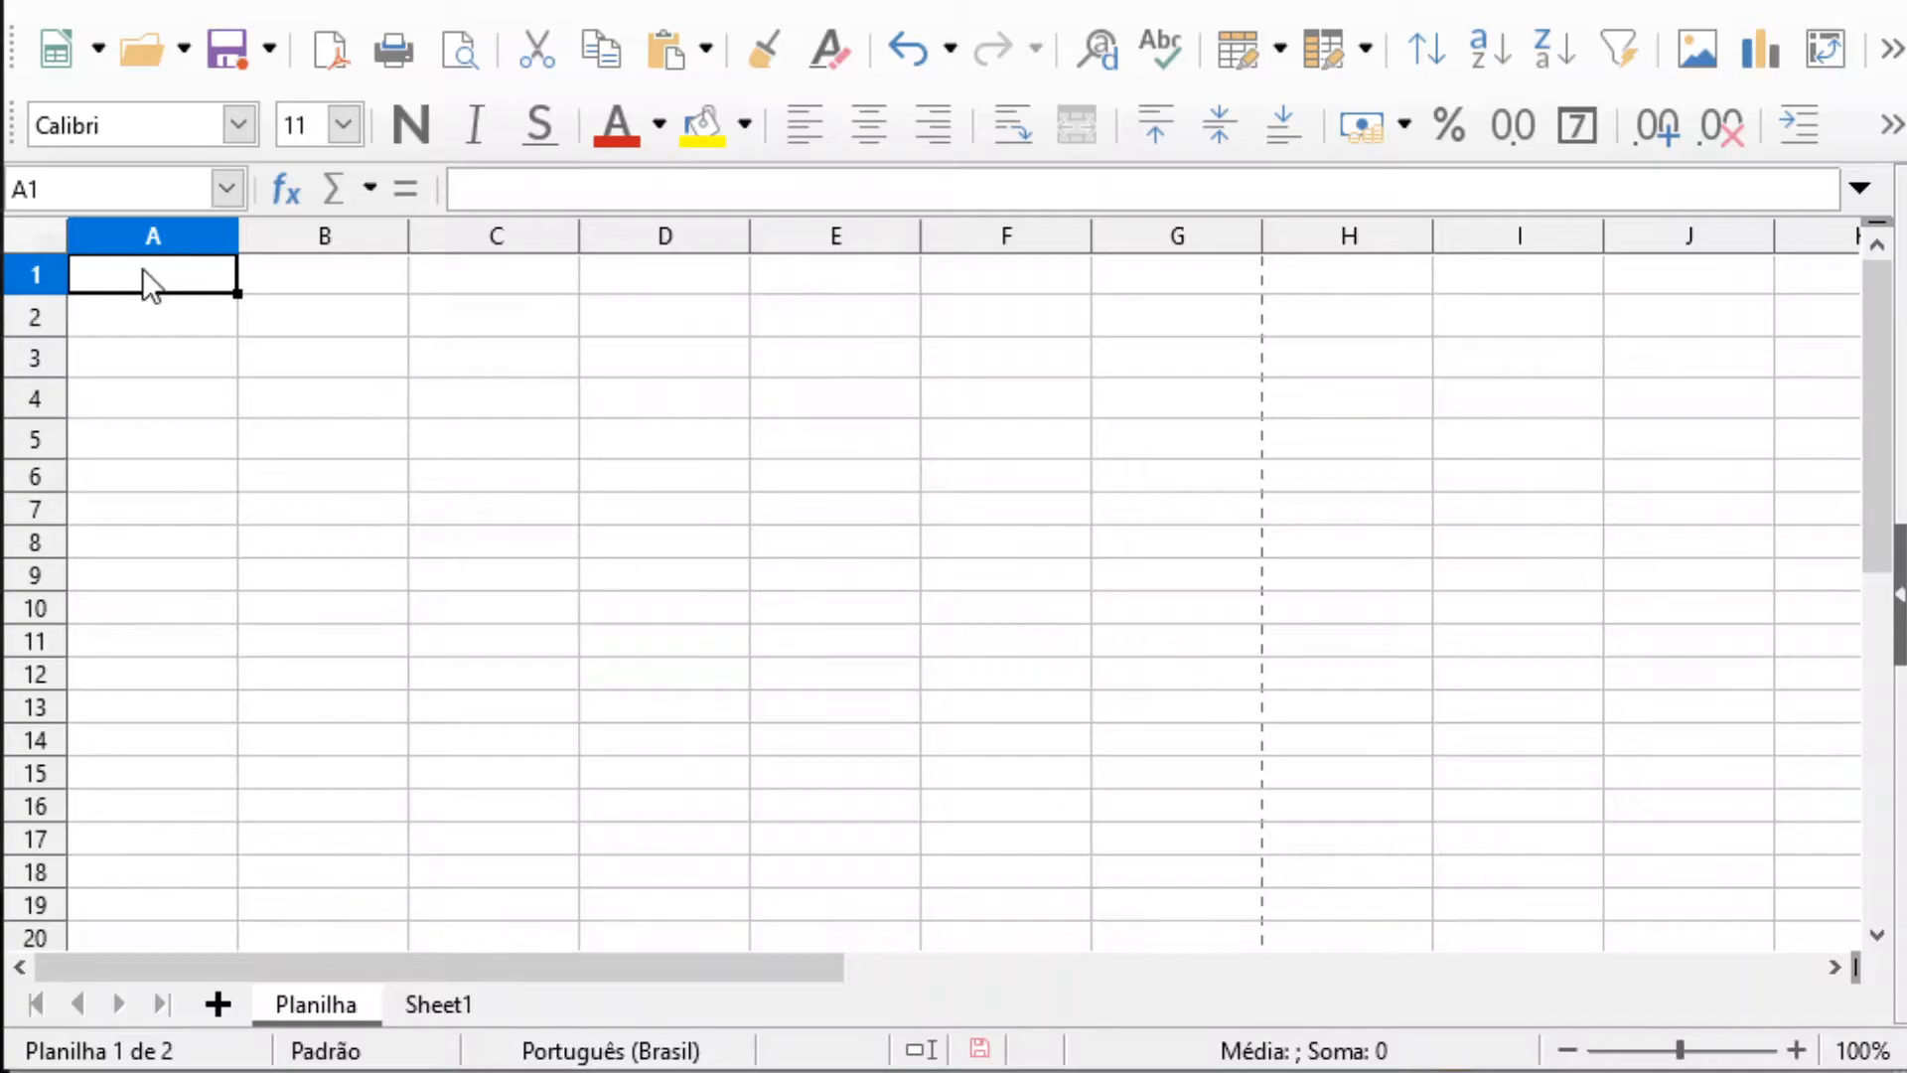
{"action": "left_click", "coordinate": [593, 454]}
{"action": "left_click", "coordinate": [413, 517]}
{"action": "left_click", "coordinate": [307, 521]}
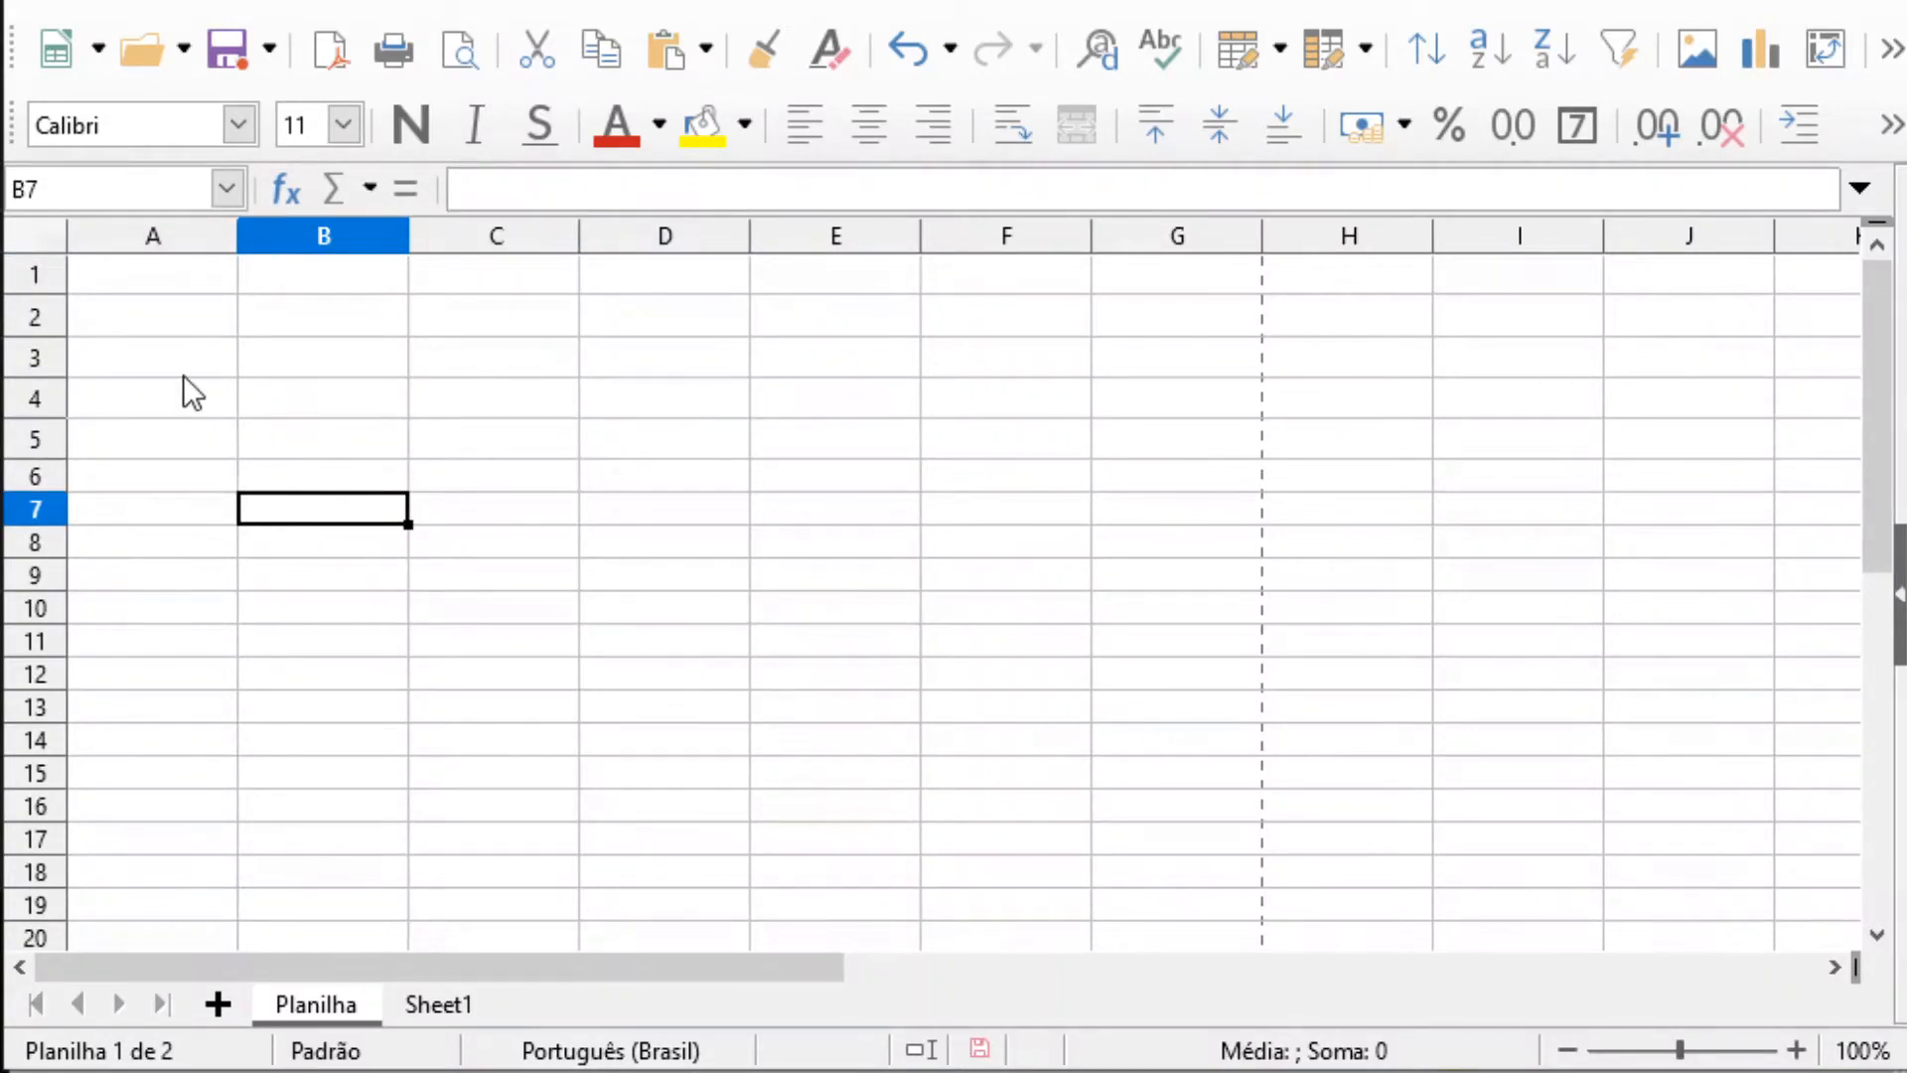
{"action": "left_click", "coordinate": [169, 350]}
{"action": "left_click", "coordinate": [129, 266]}
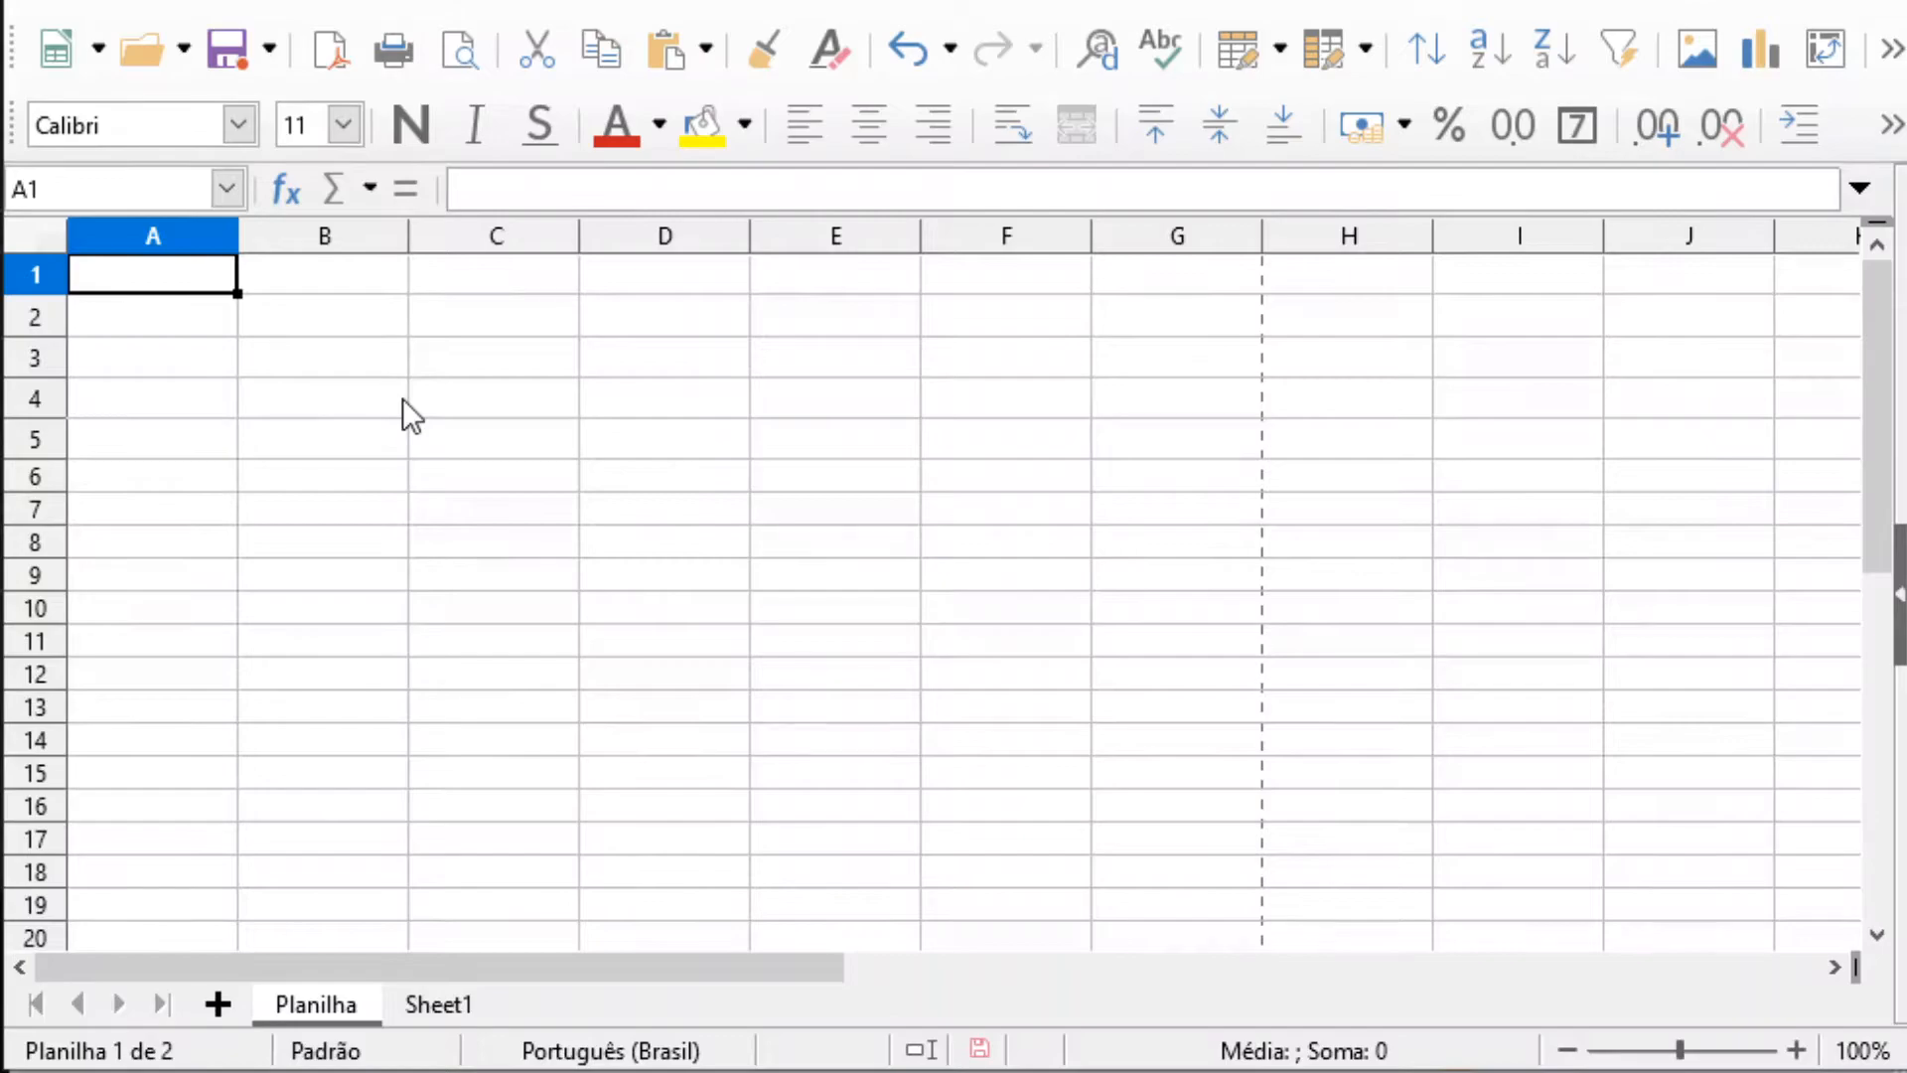
{"action": "type", "text": "Nome"}
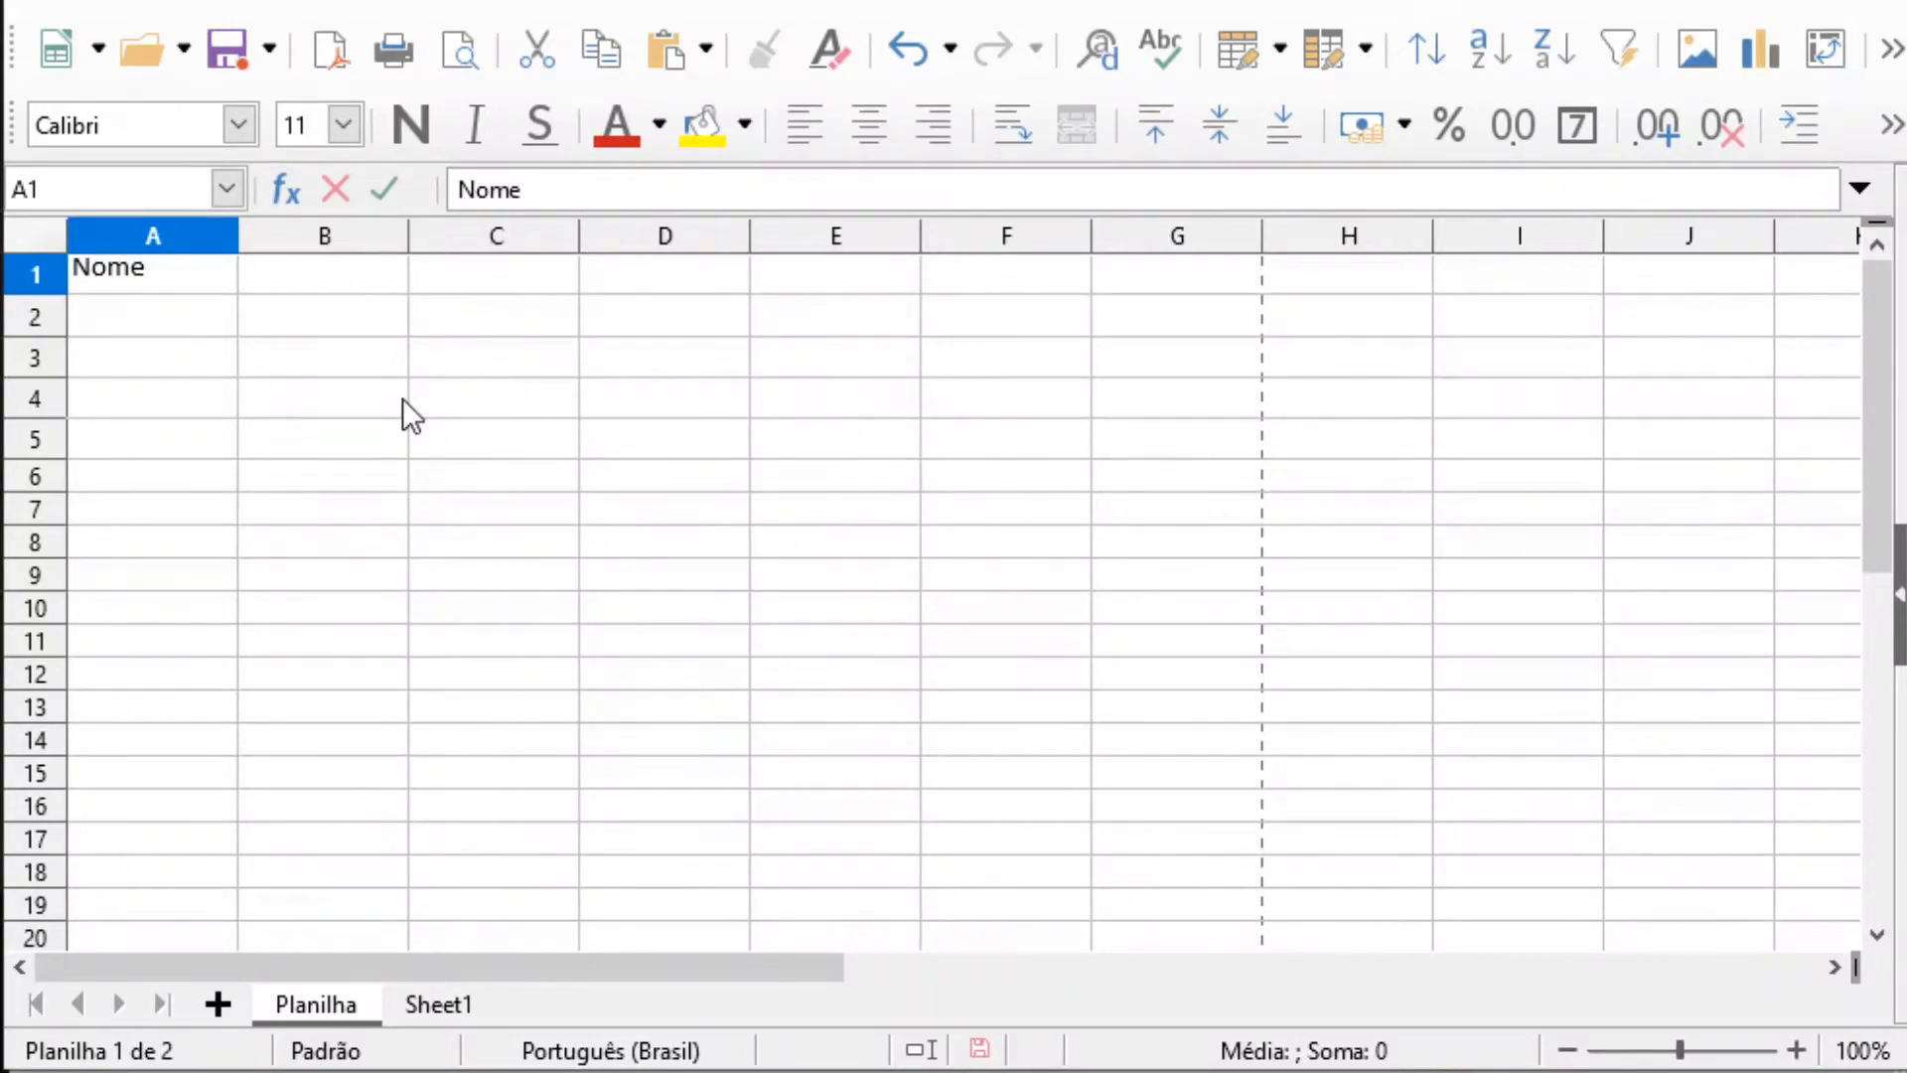
{"action": "key", "text": "Return"}
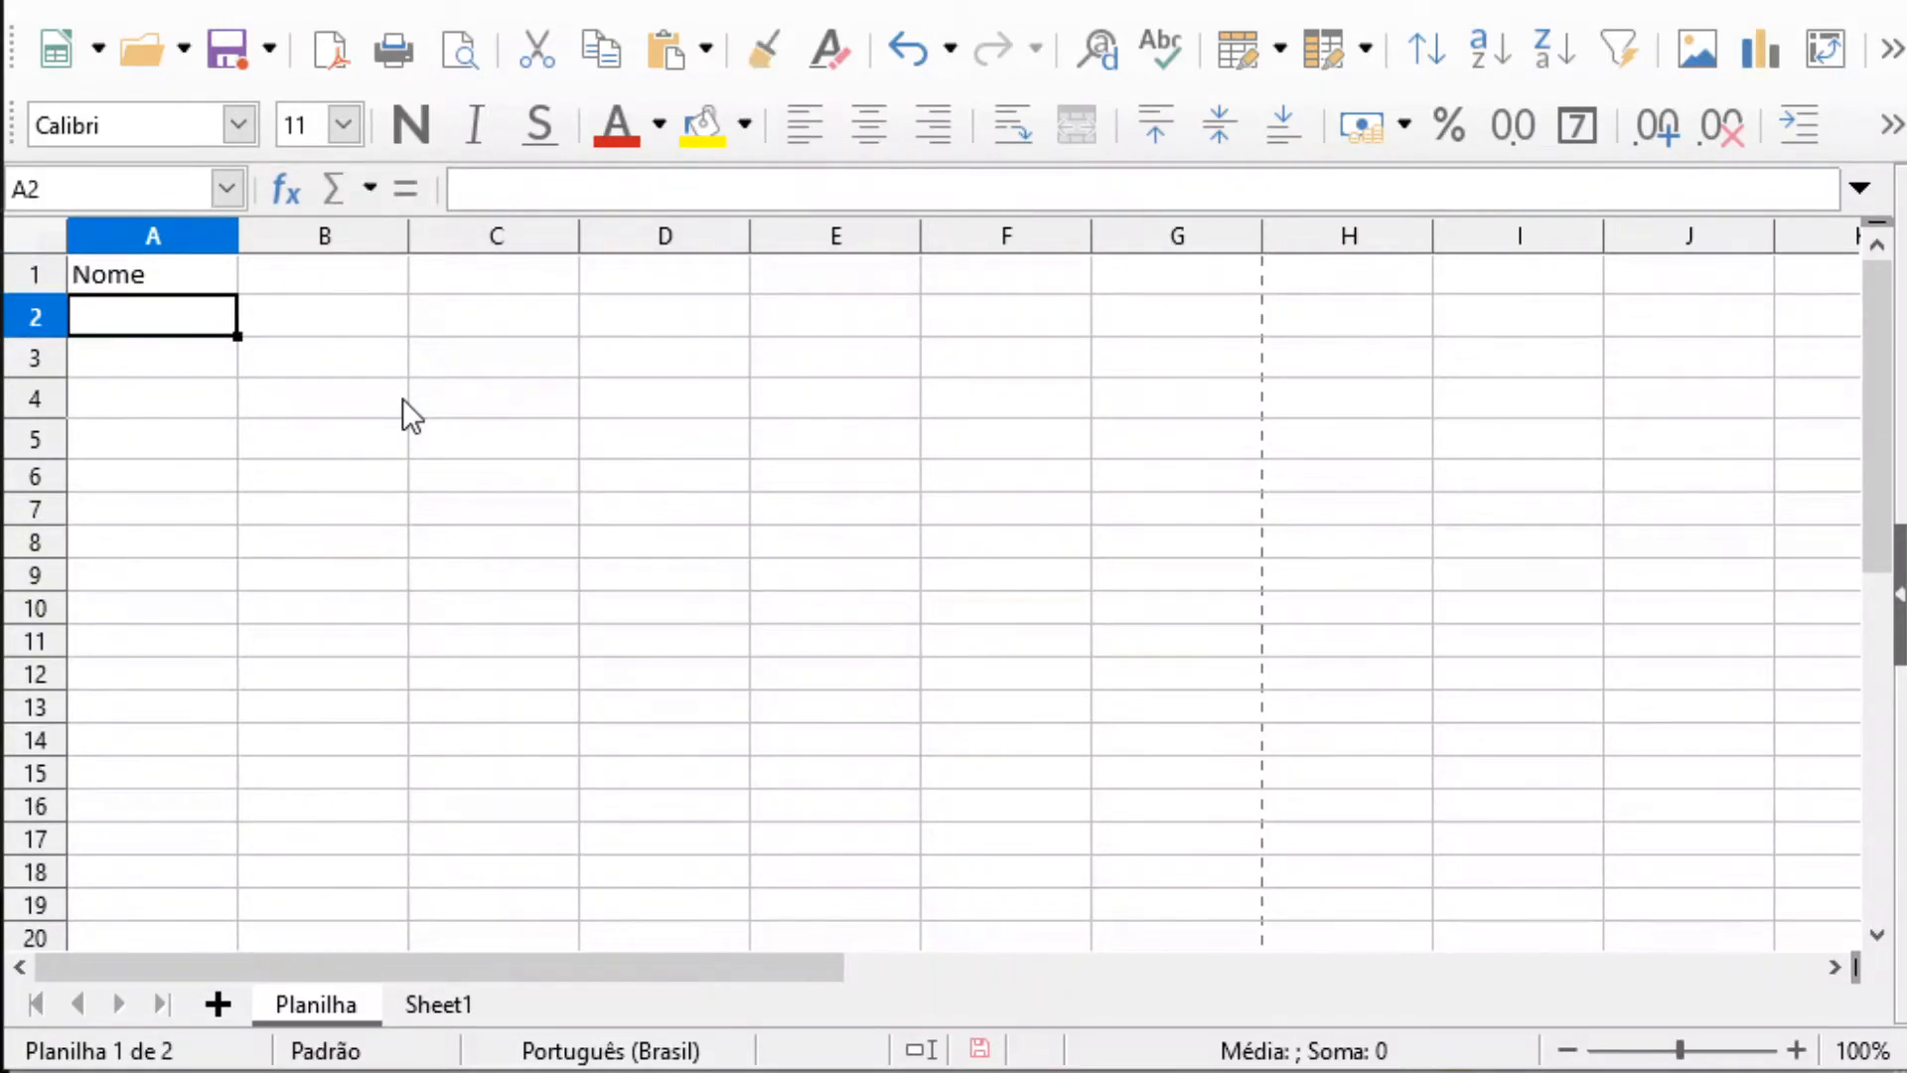
Enter the header CPF in cell B1
{"action": "left_click", "coordinate": [330, 275]}
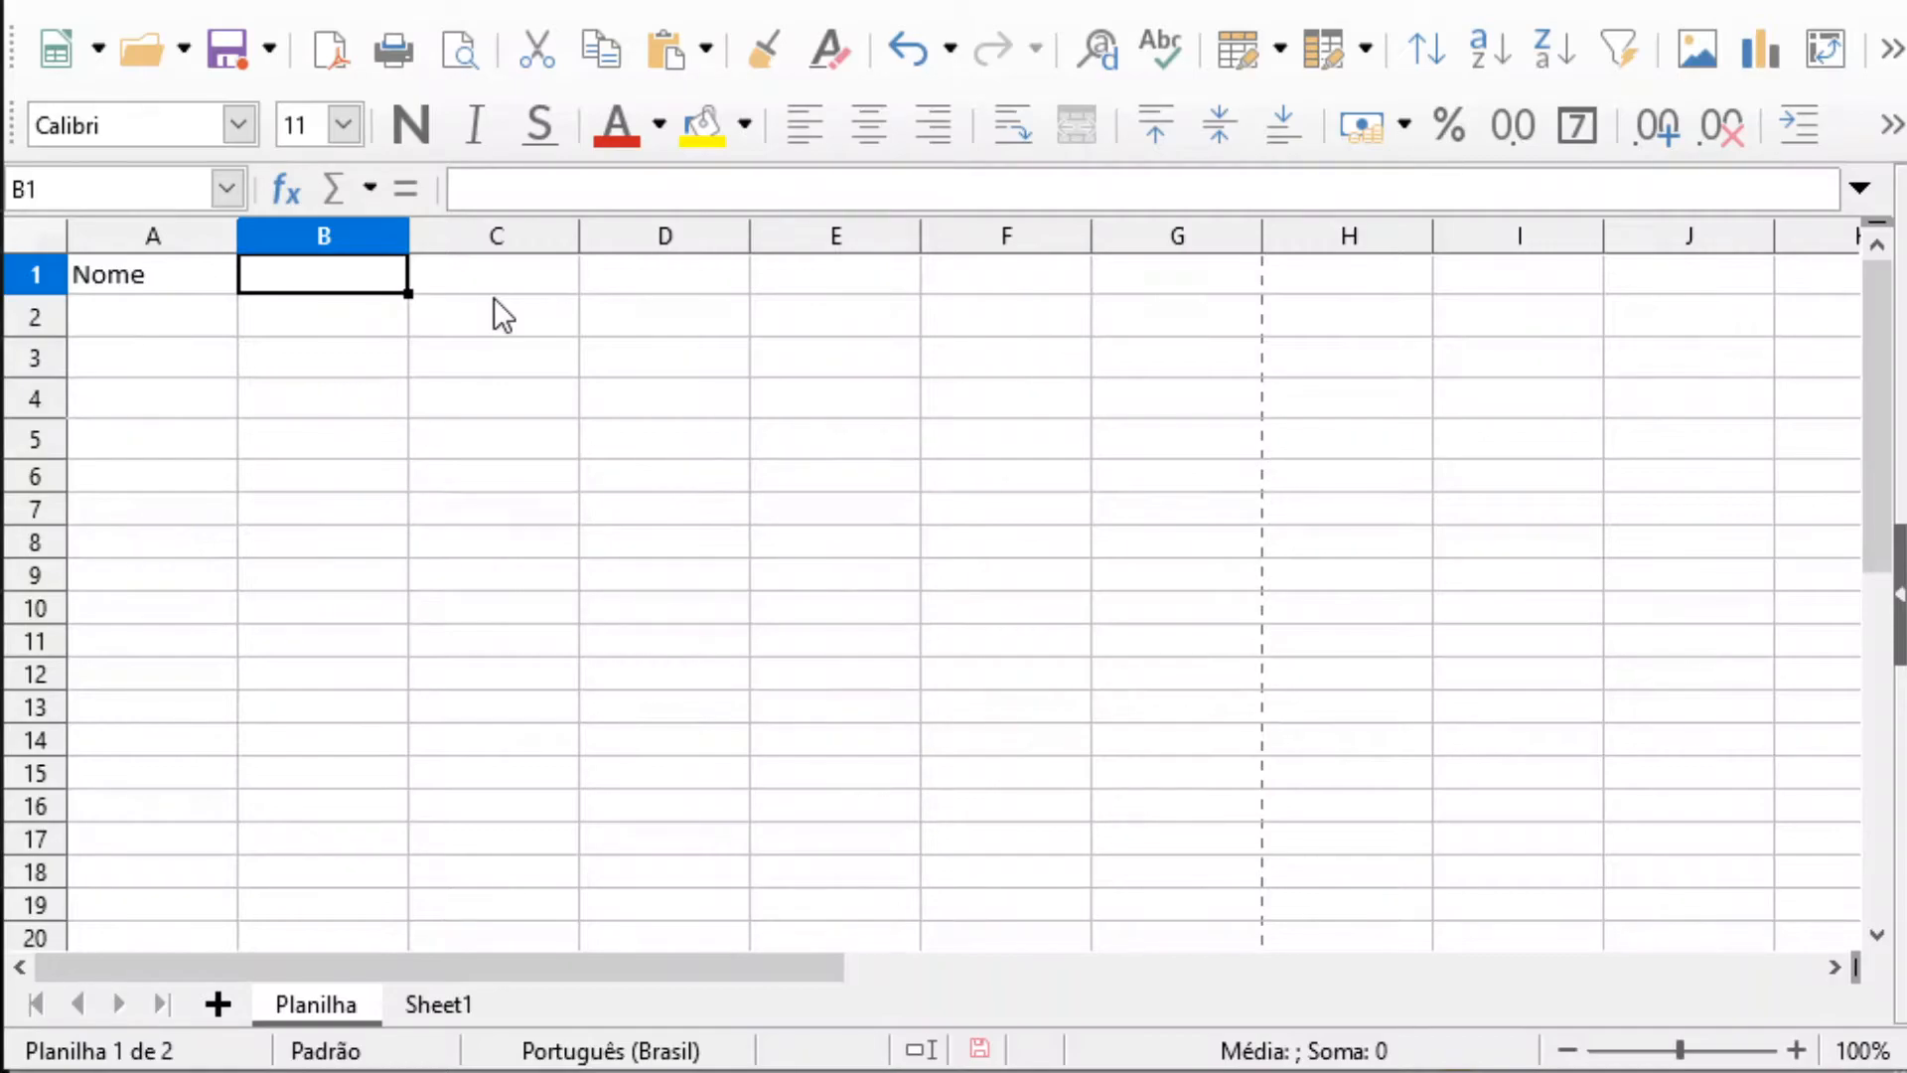
{"action": "type", "text": "CC"}
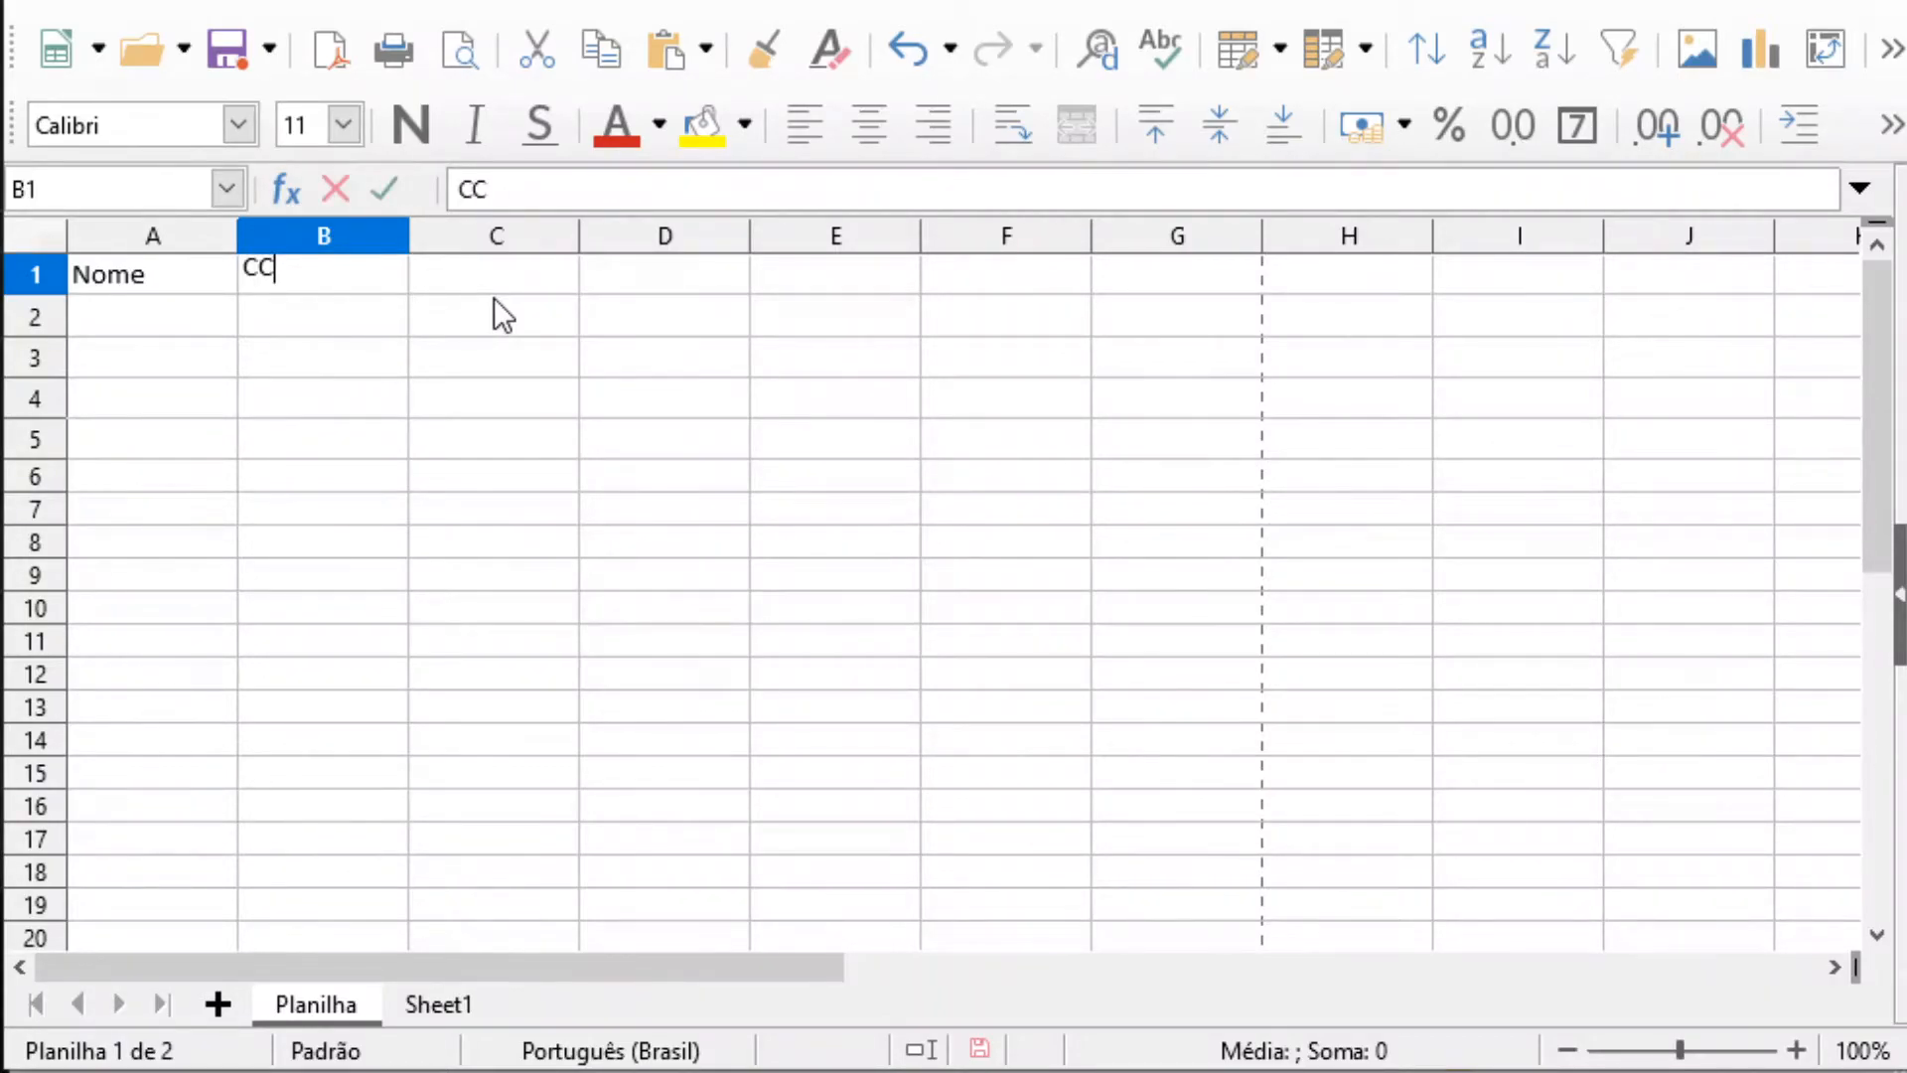
{"action": "key", "text": "BackSpace"}
{"action": "type", "text": "P"}
{"action": "type", "text": "\\f"}
{"action": "key", "text": "BackSpace"}
{"action": "key", "text": "BackSpace"}
{"action": "type", "text": "F"}
{"action": "left_click", "coordinate": [205, 437]}
Fill in the first record with the person's first name in A2 and the CPF number in B2
{"action": "left_click", "coordinate": [132, 314]}
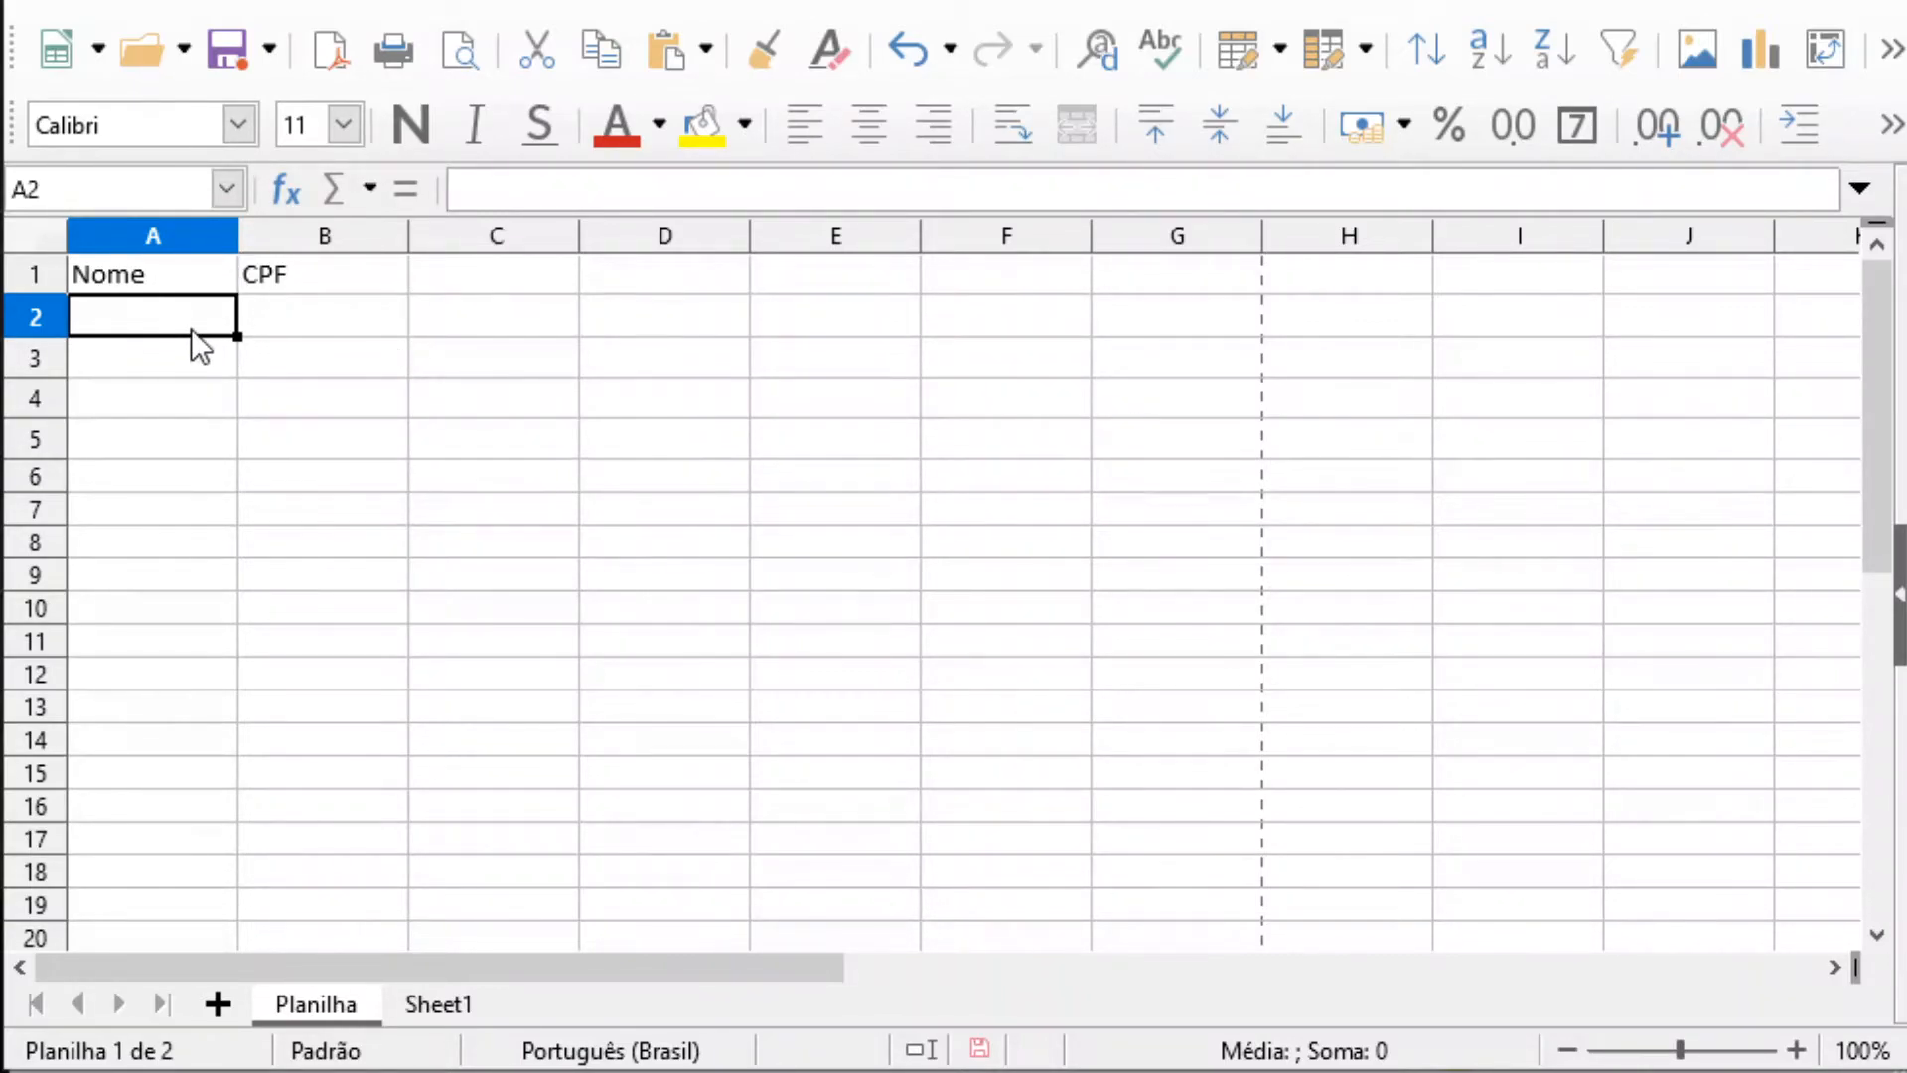
{"action": "key", "text": "Tab"}
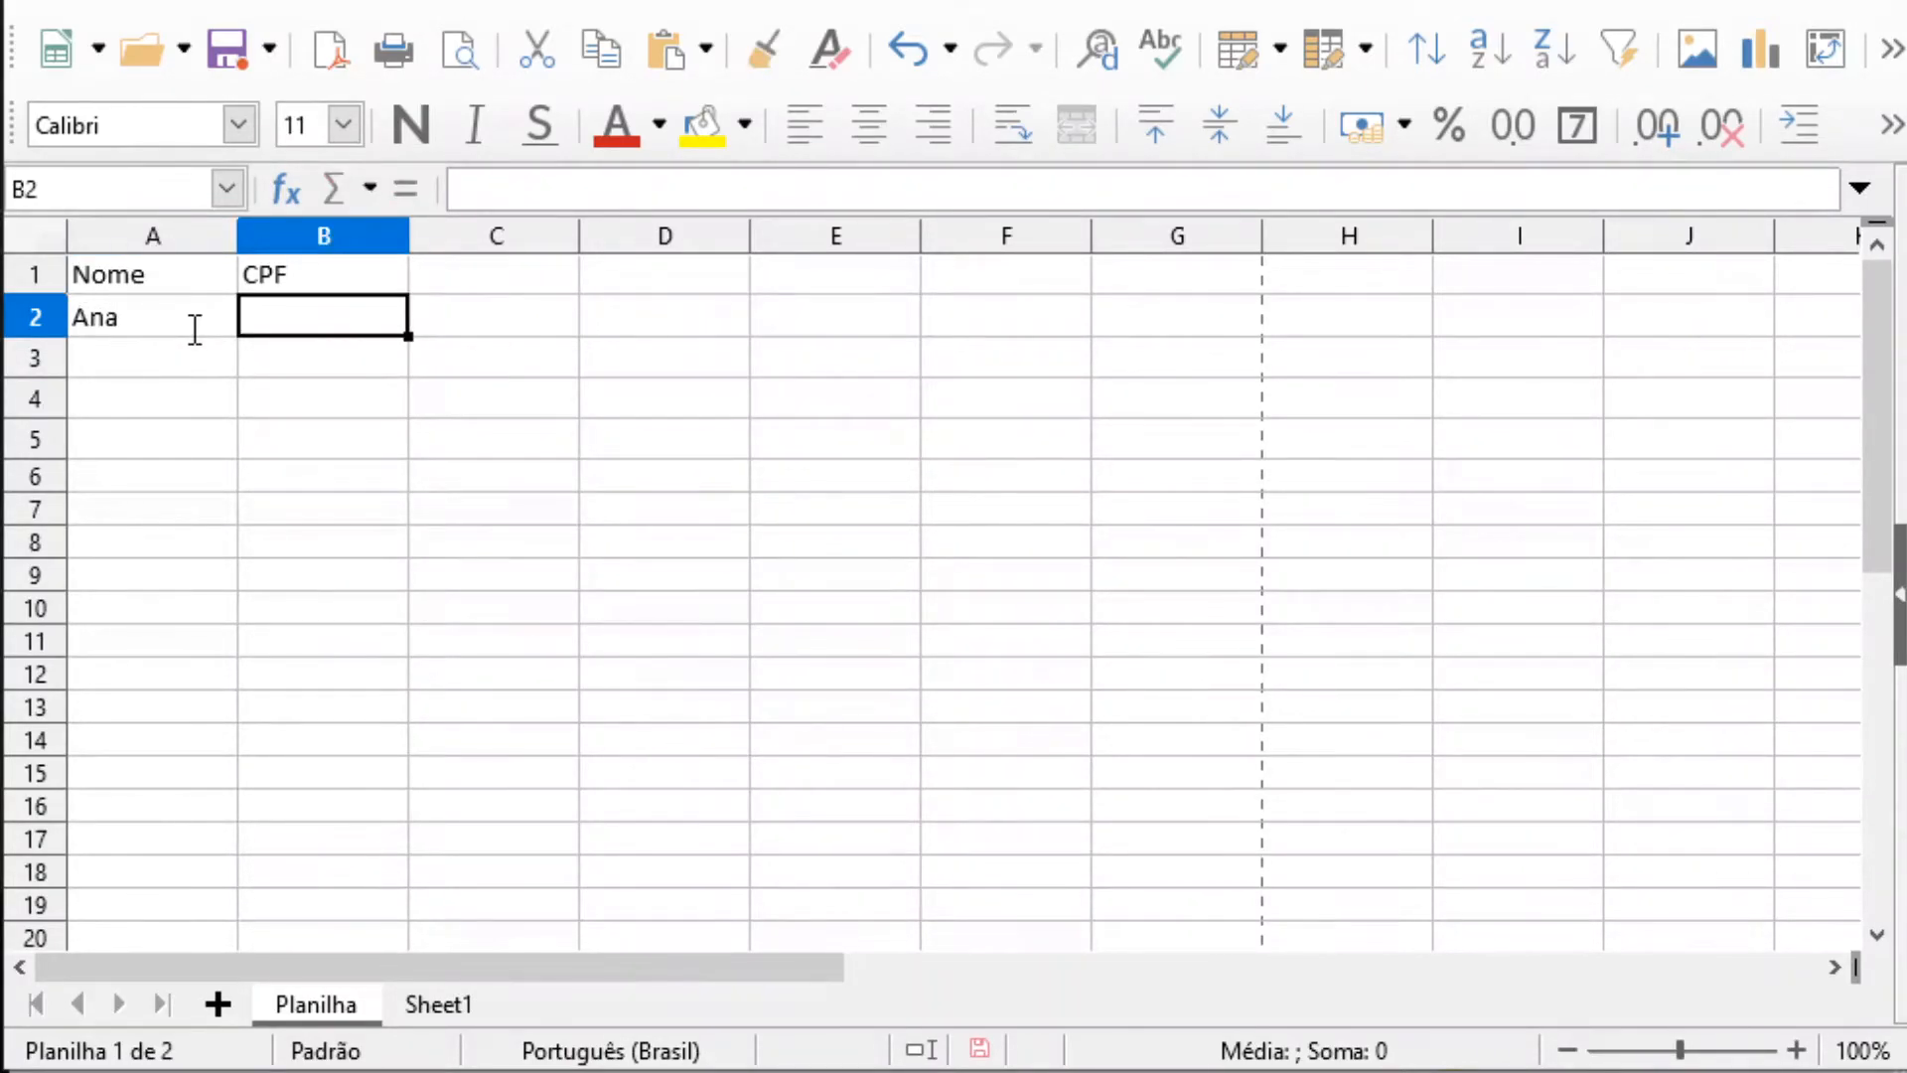
{"action": "type", "text": "33333333"}
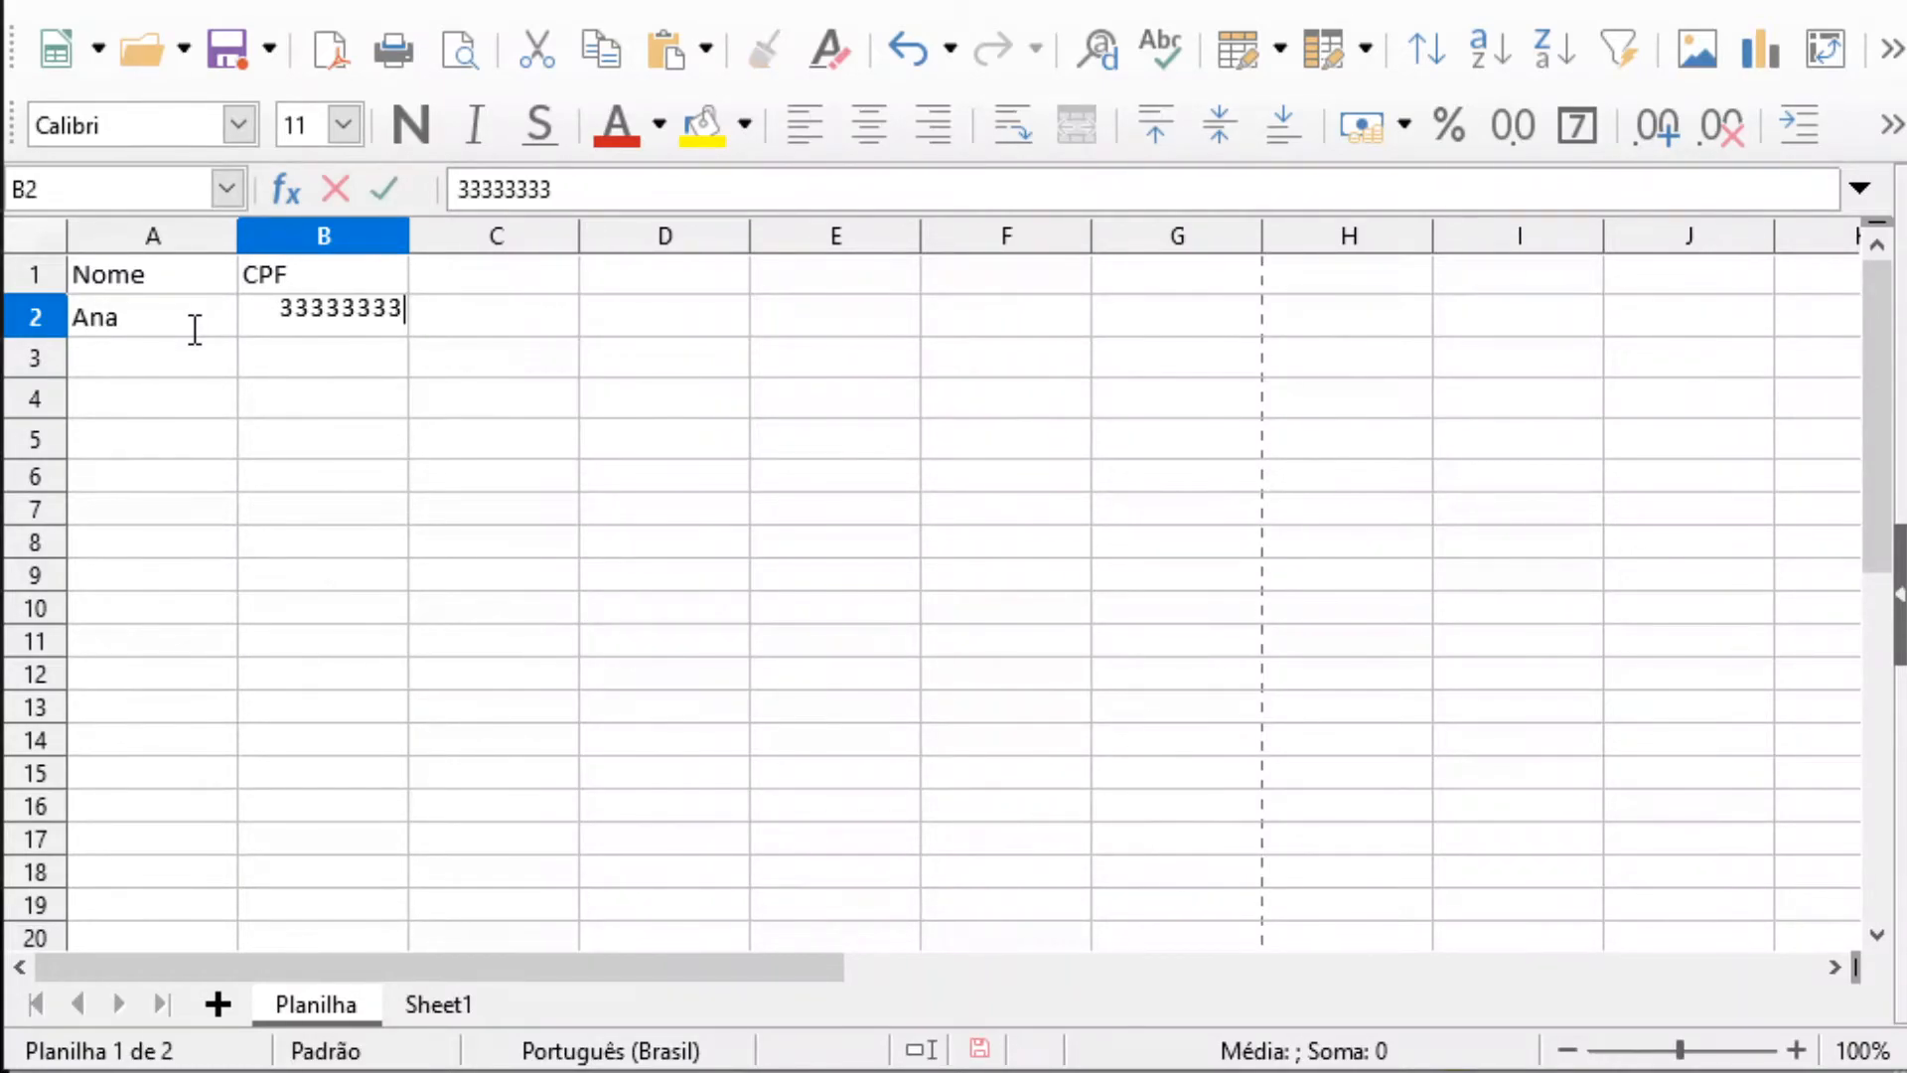
{"action": "key", "text": "Return"}
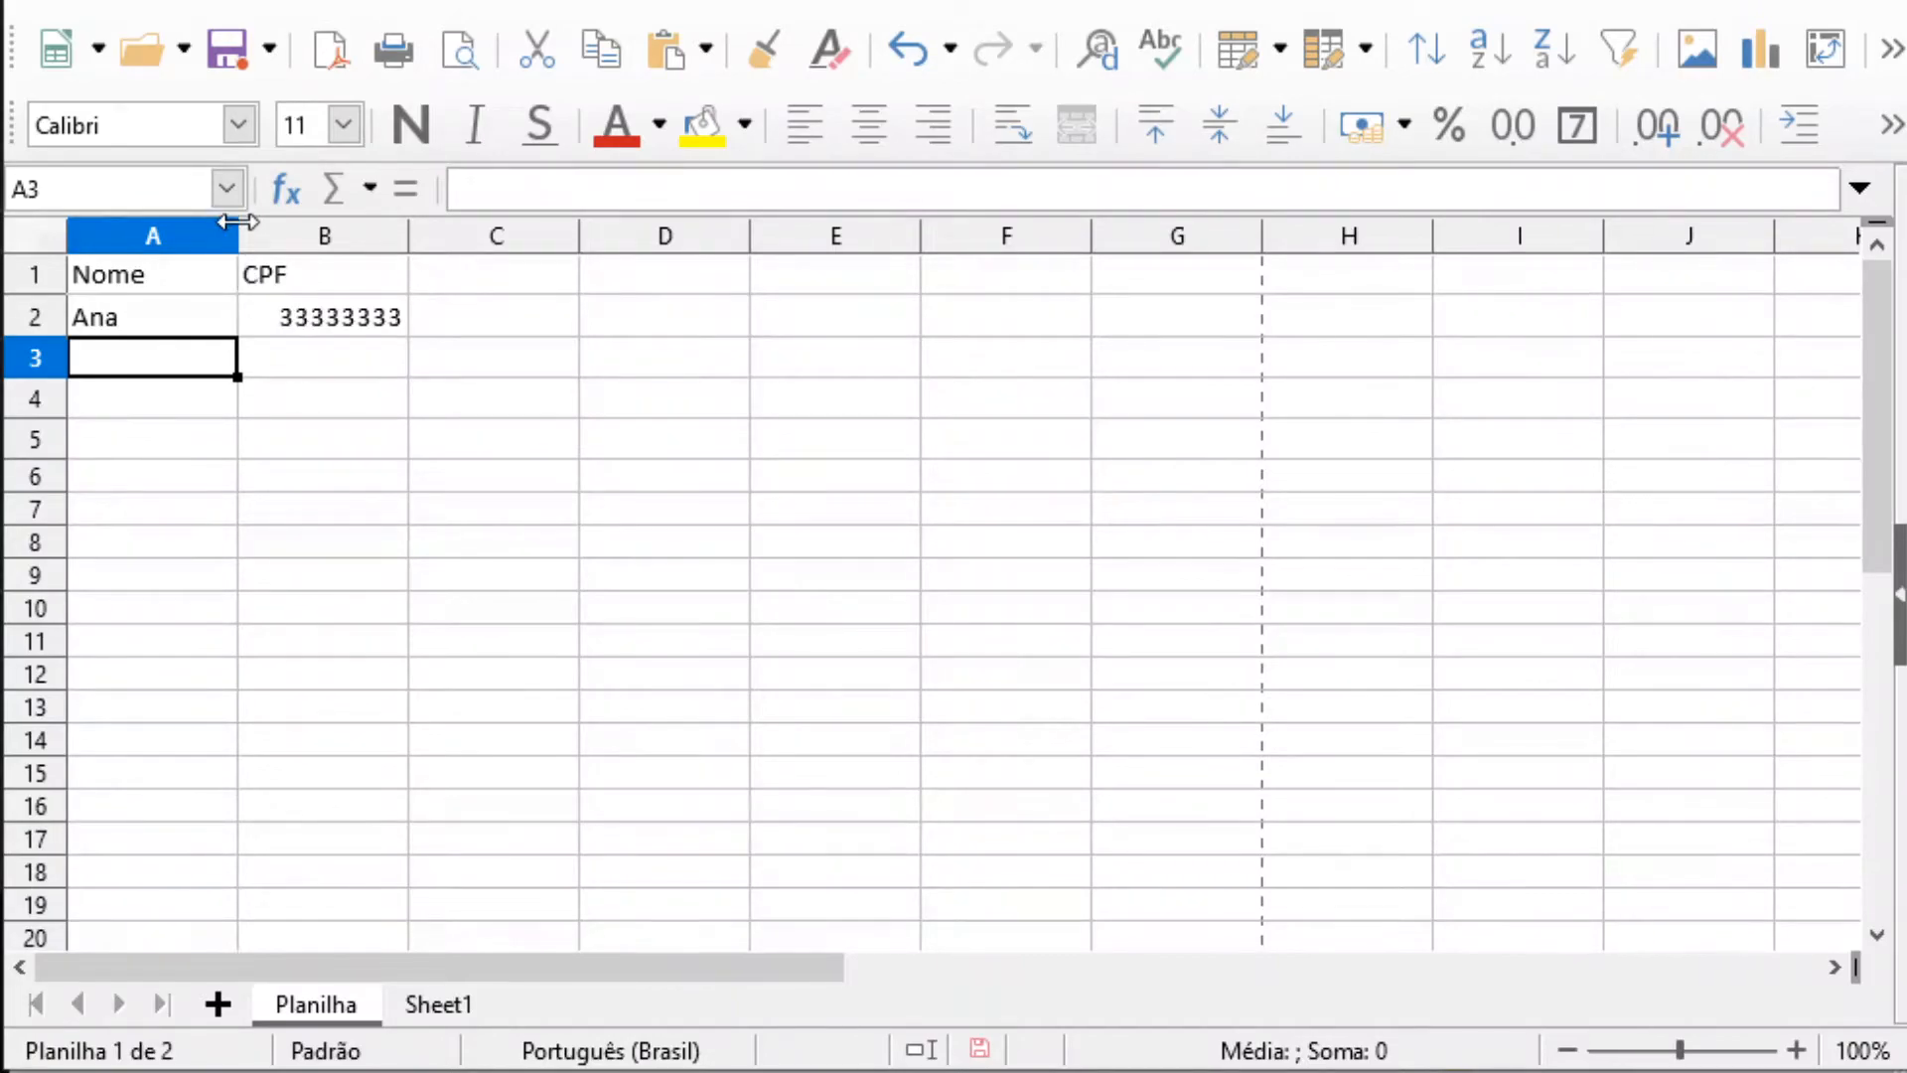
Widen columns A and B beyond their default width, keeping column A the narrower of the two
{"action": "left_click_drag", "start_coordinate": [238, 235], "coordinate": [422, 236]}
{"action": "left_click", "coordinate": [633, 239]}
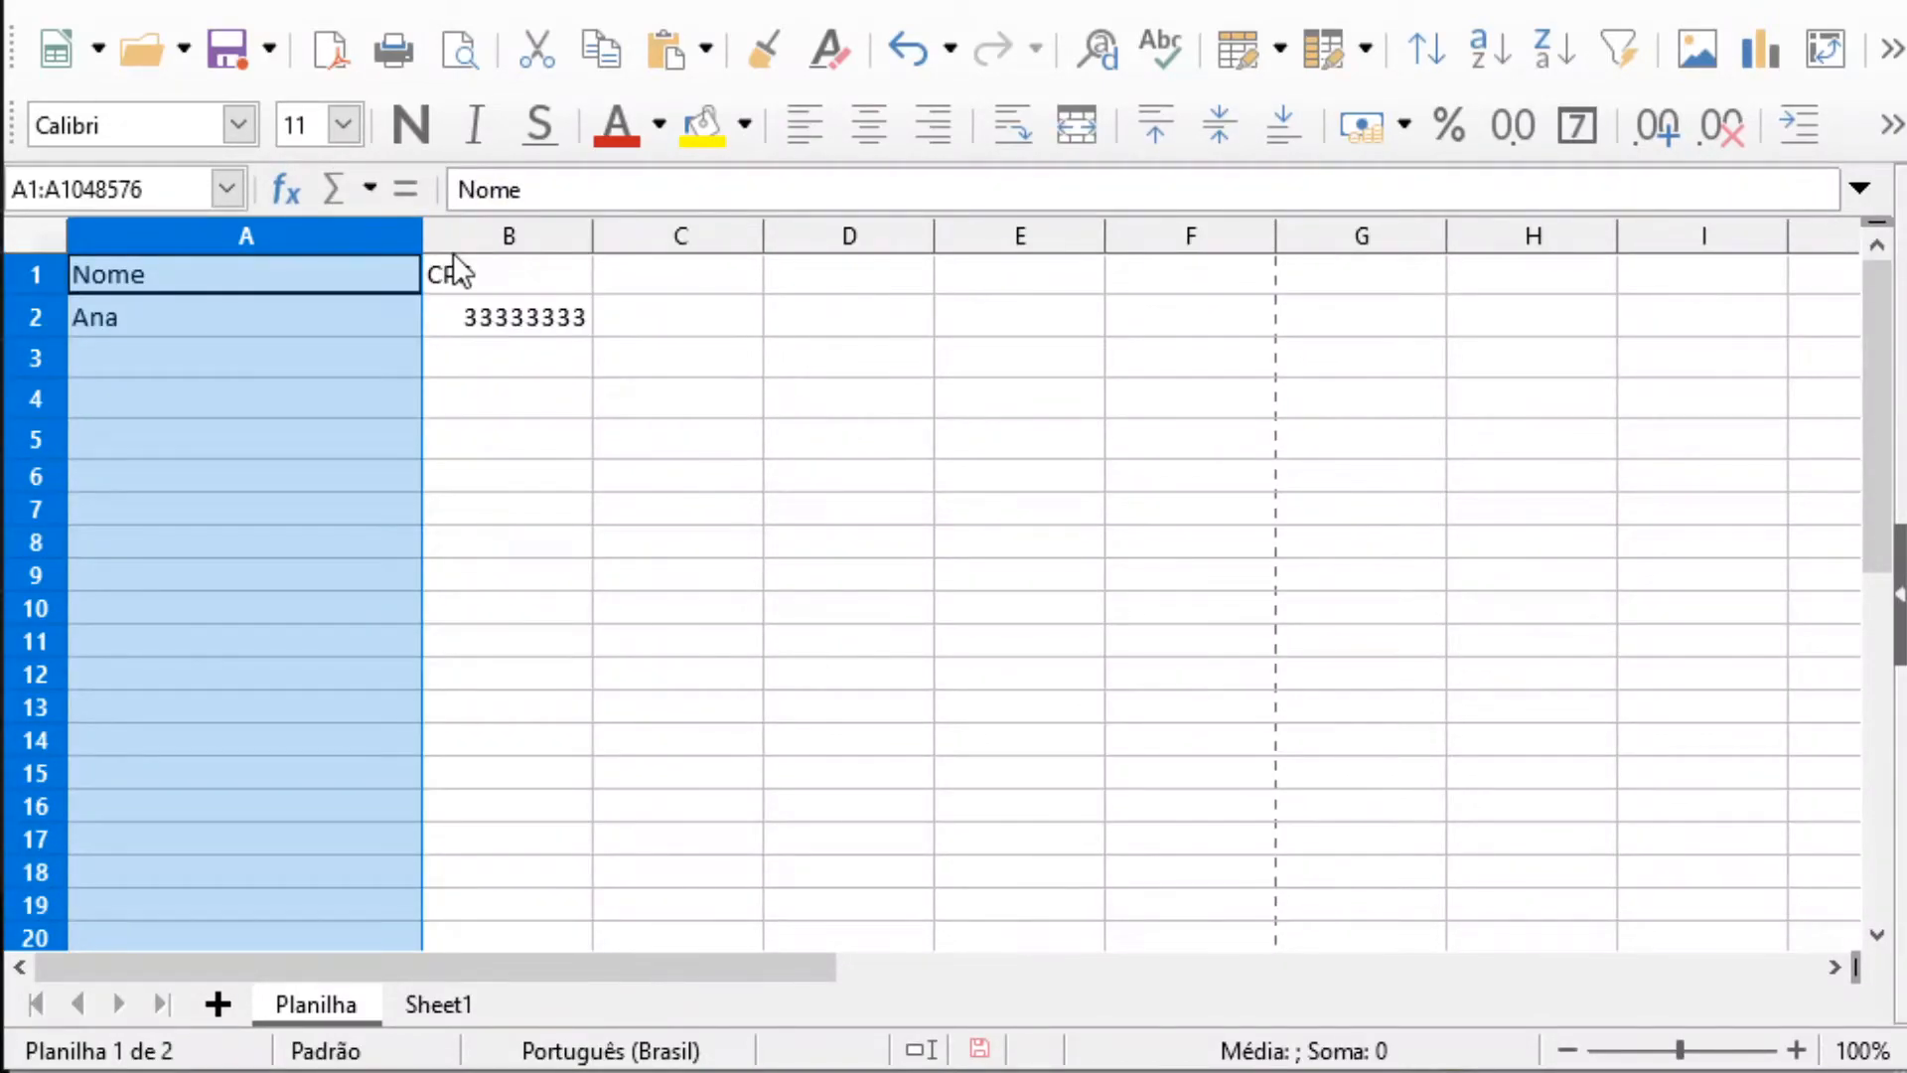
{"action": "left_click", "coordinate": [600, 238]}
{"action": "left_click_drag", "start_coordinate": [587, 247], "coordinate": [728, 246]}
{"action": "left_click", "coordinate": [638, 574]}
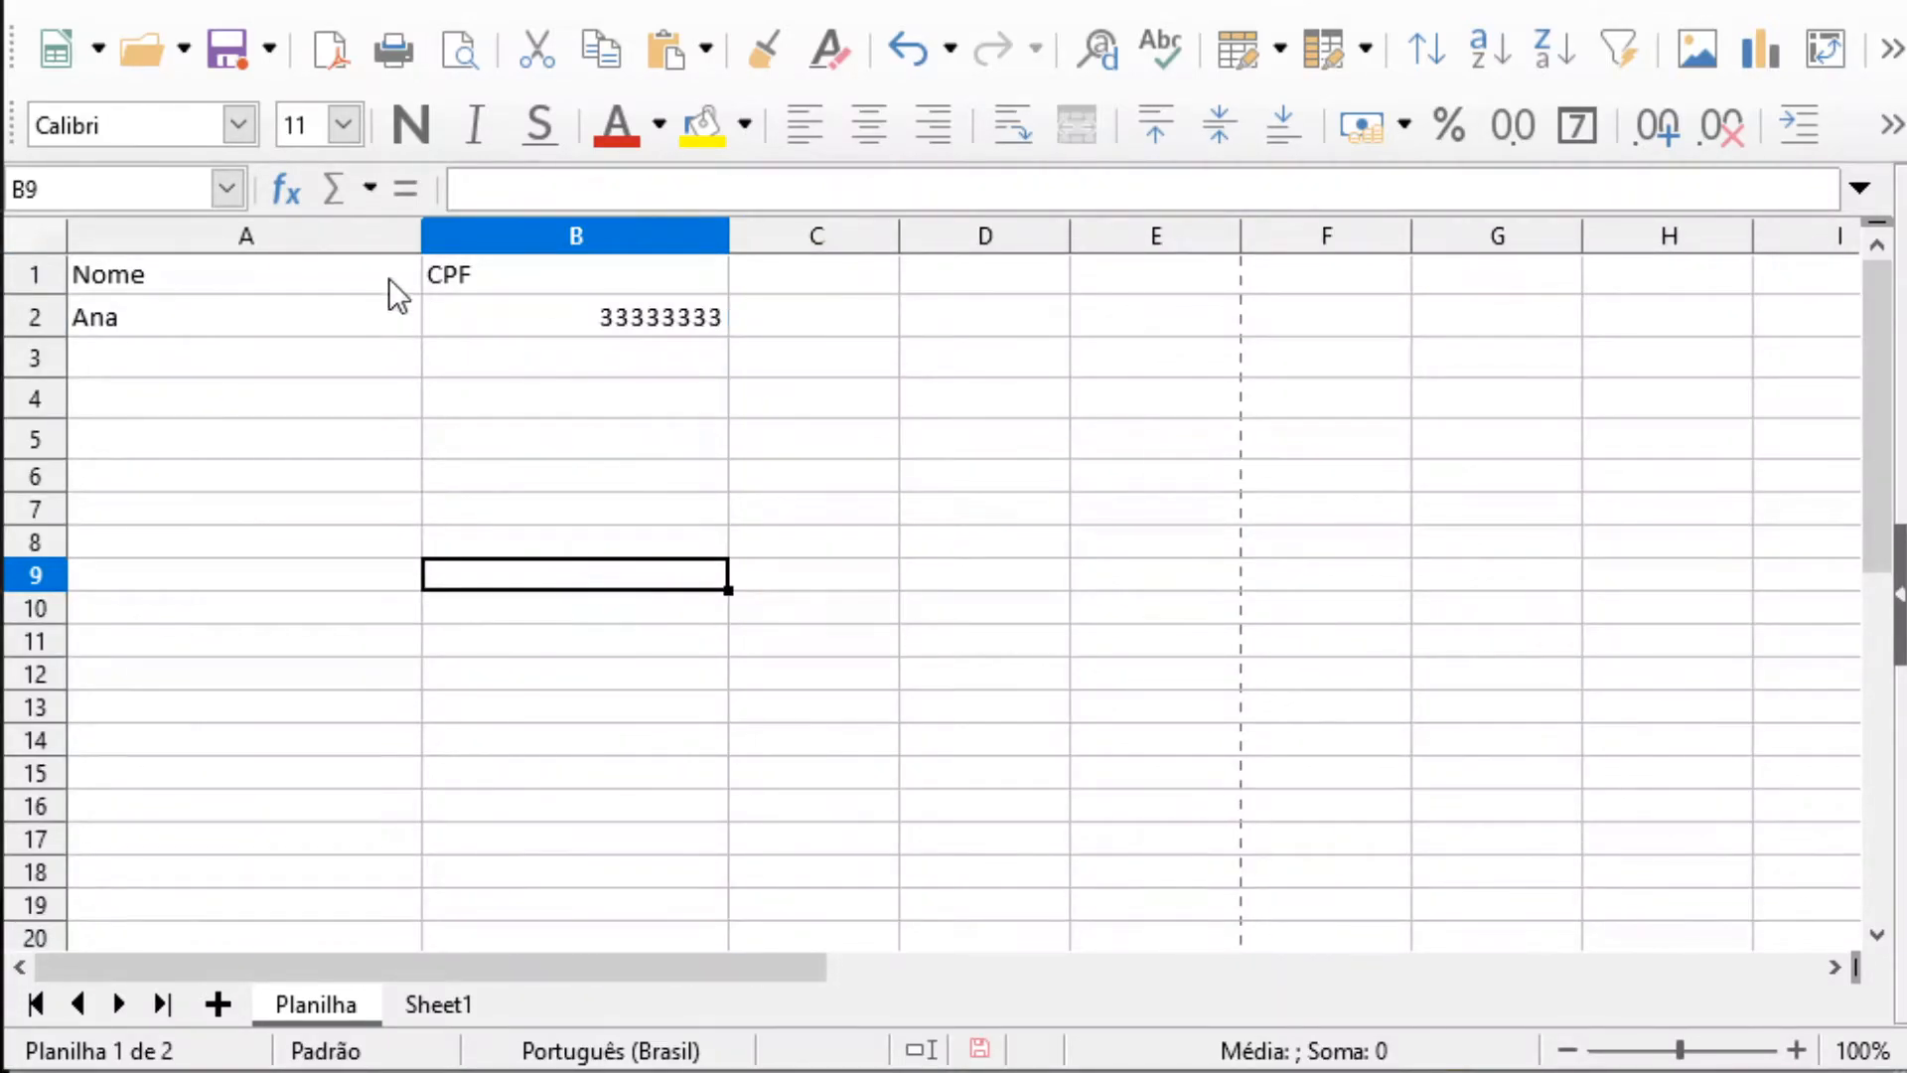
{"action": "left_click_drag", "start_coordinate": [417, 231], "coordinate": [283, 238]}
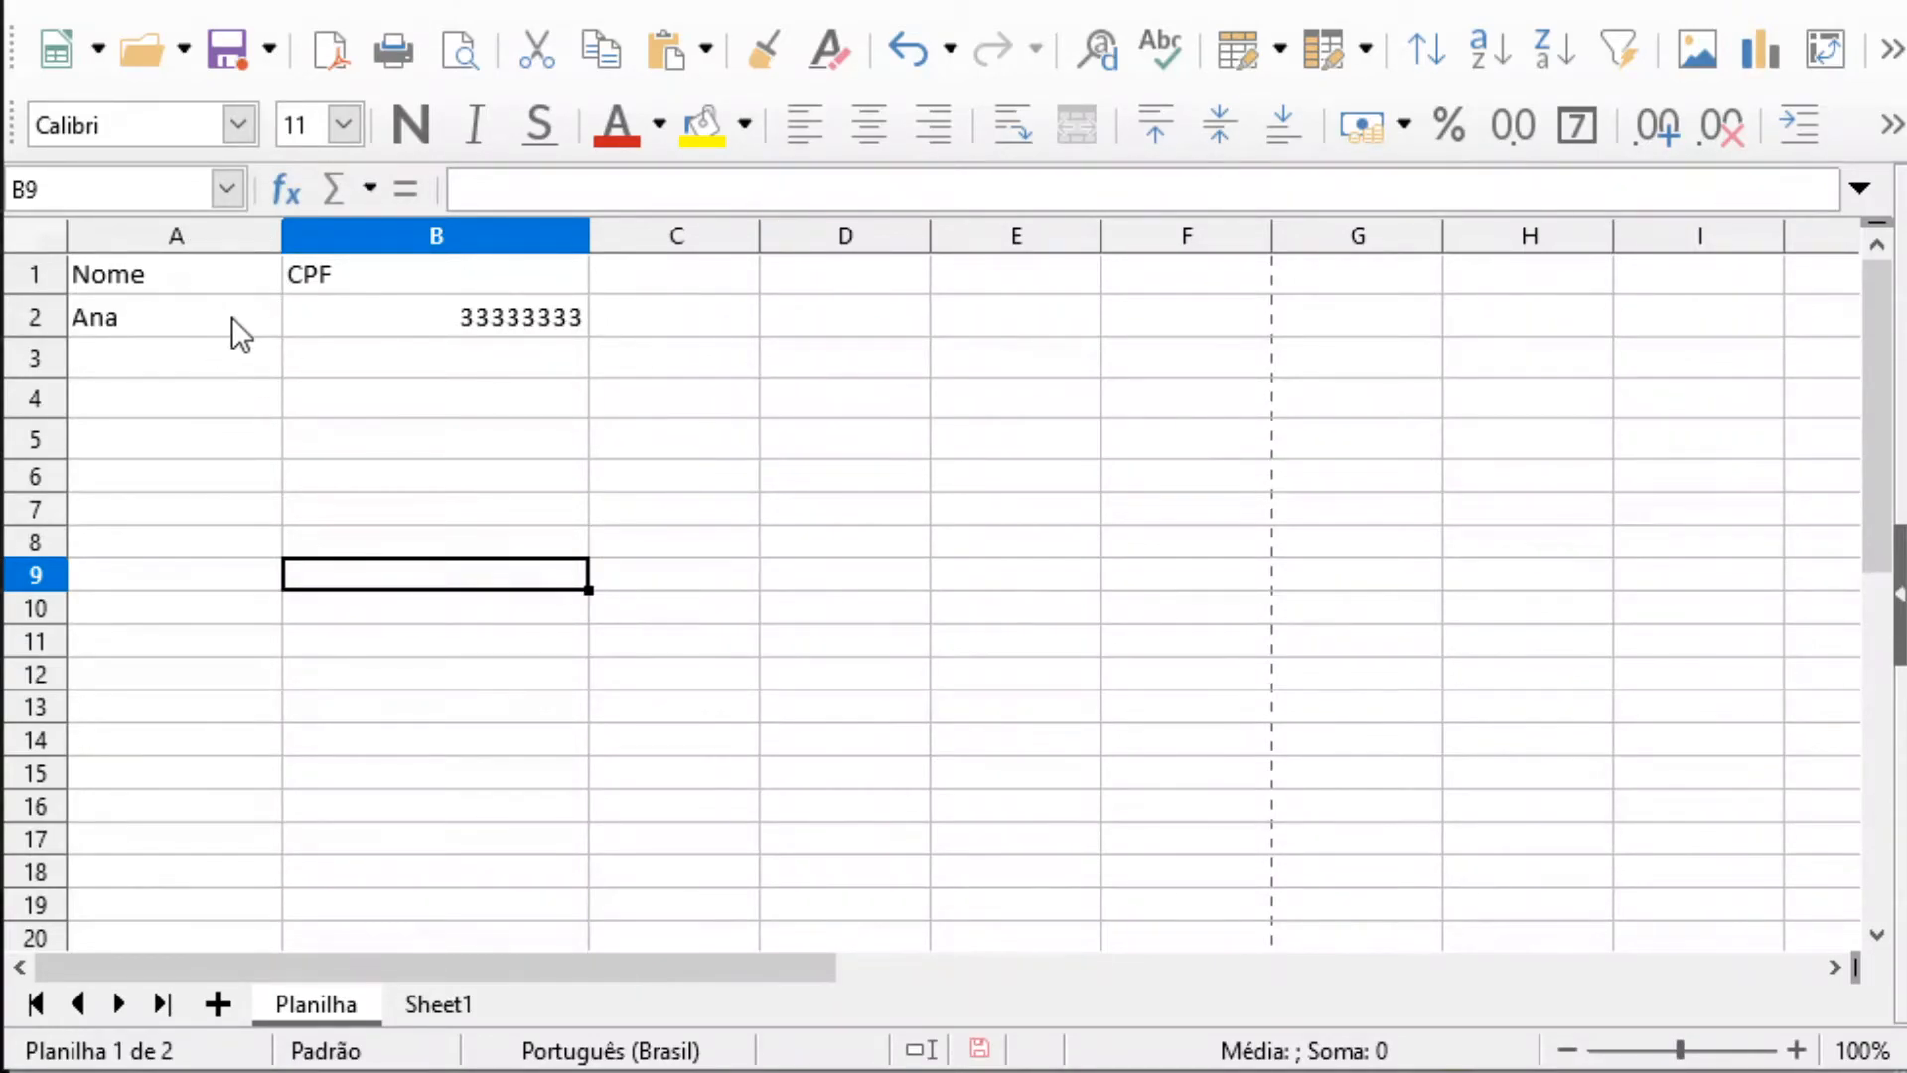
{"action": "left_click", "coordinate": [140, 361]}
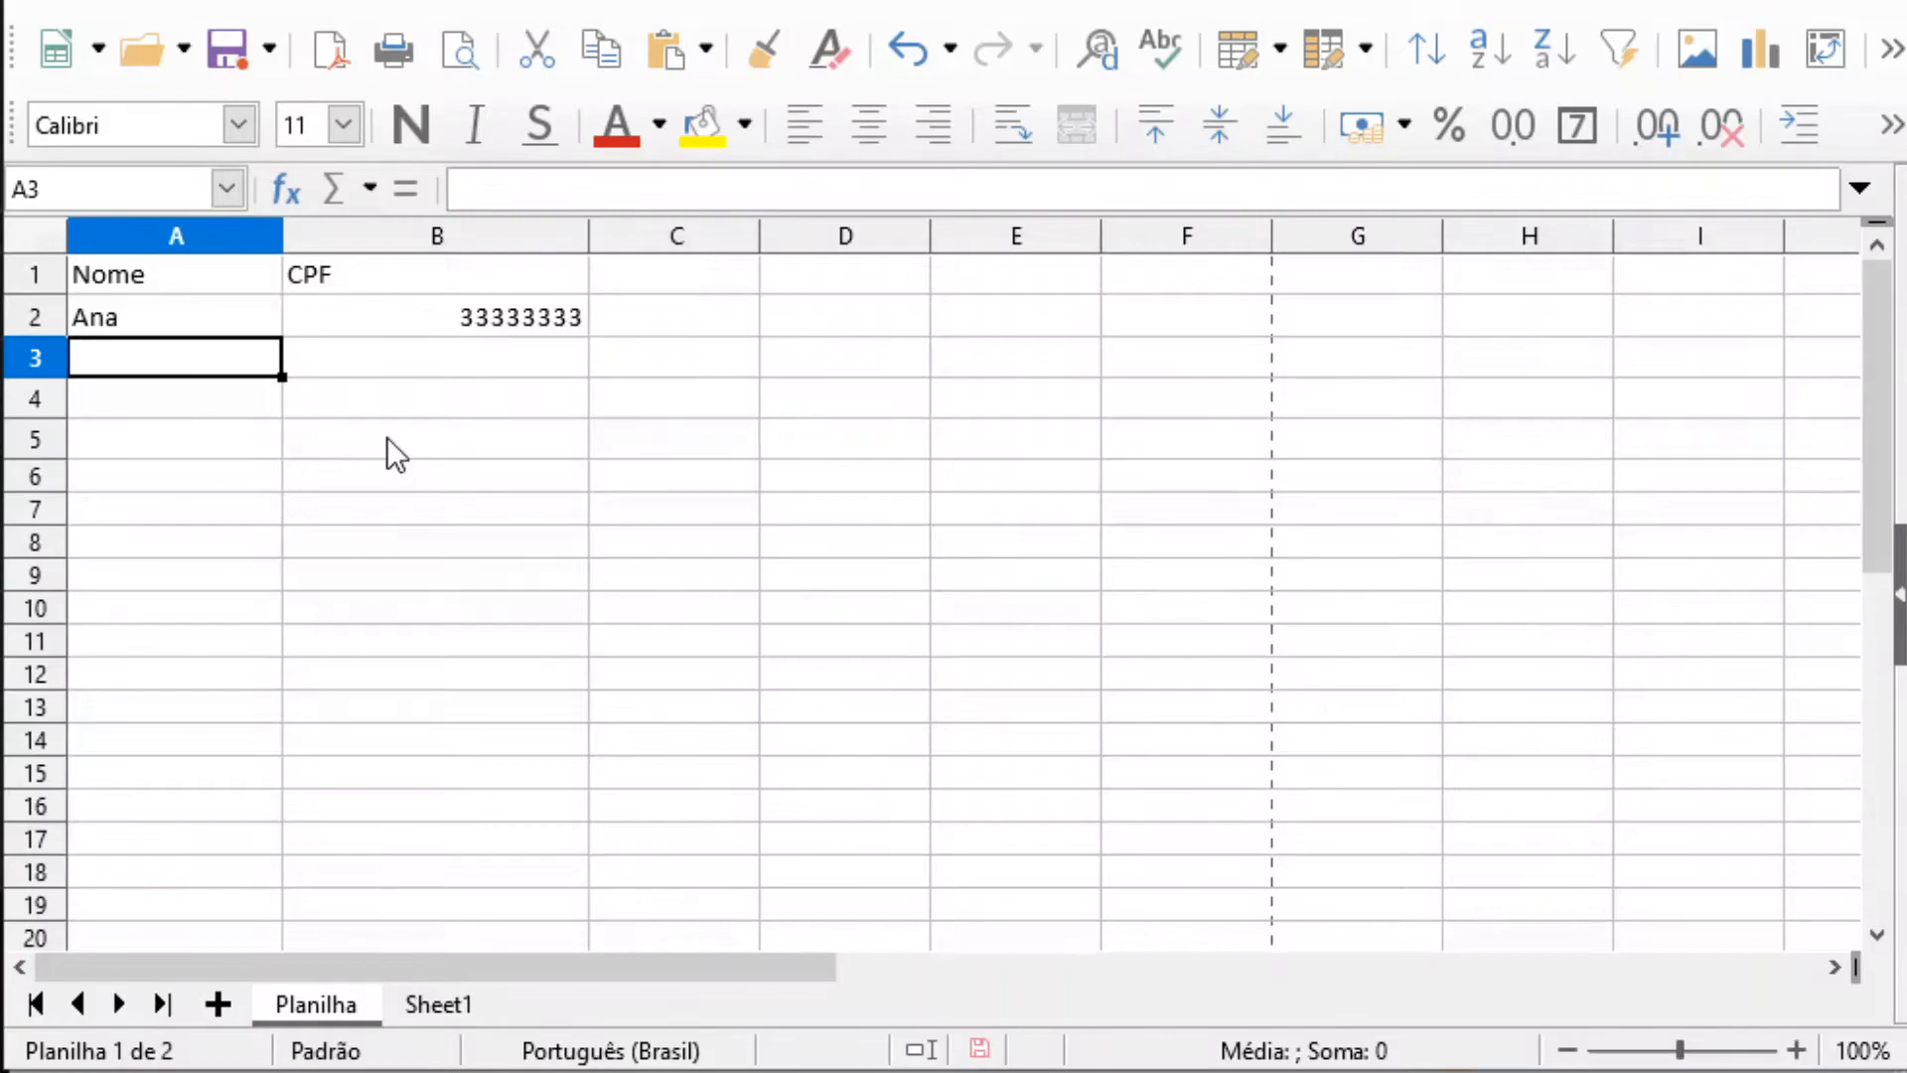
{"action": "left_click", "coordinate": [205, 311]}
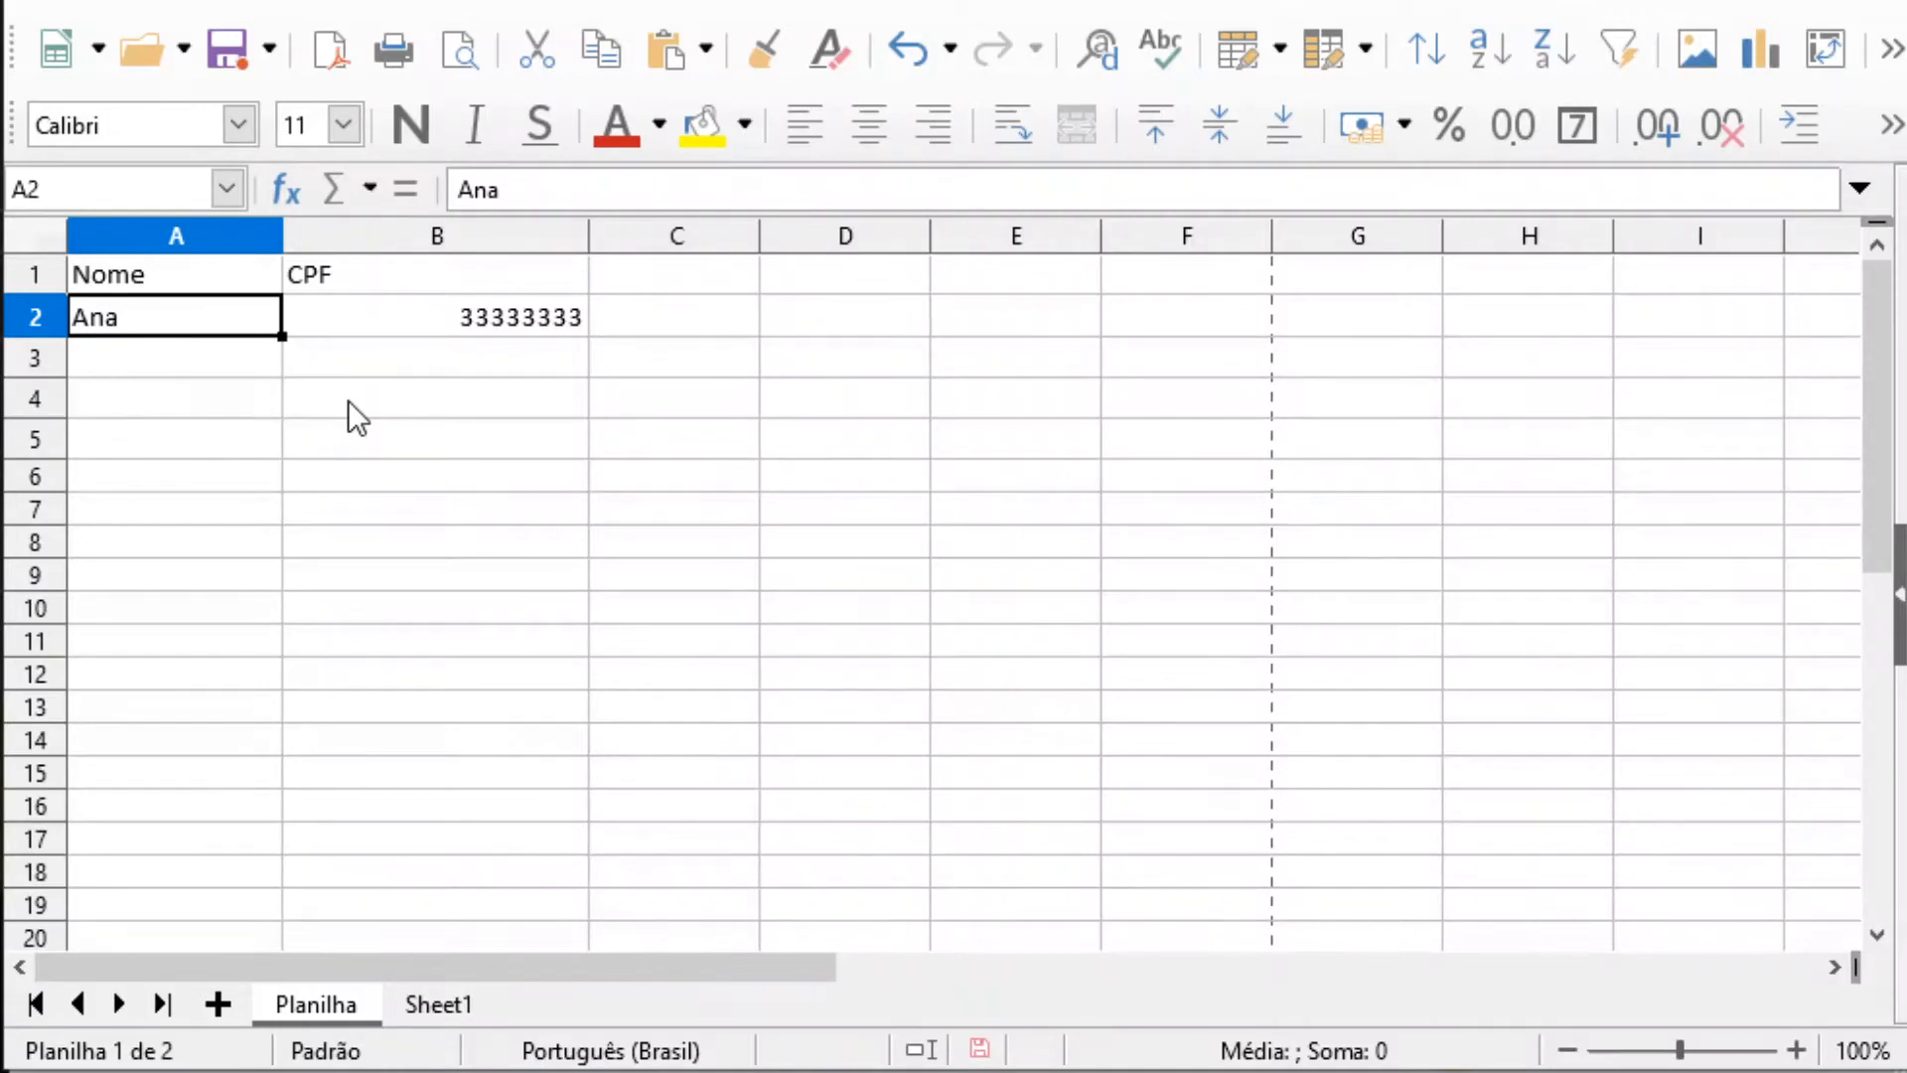
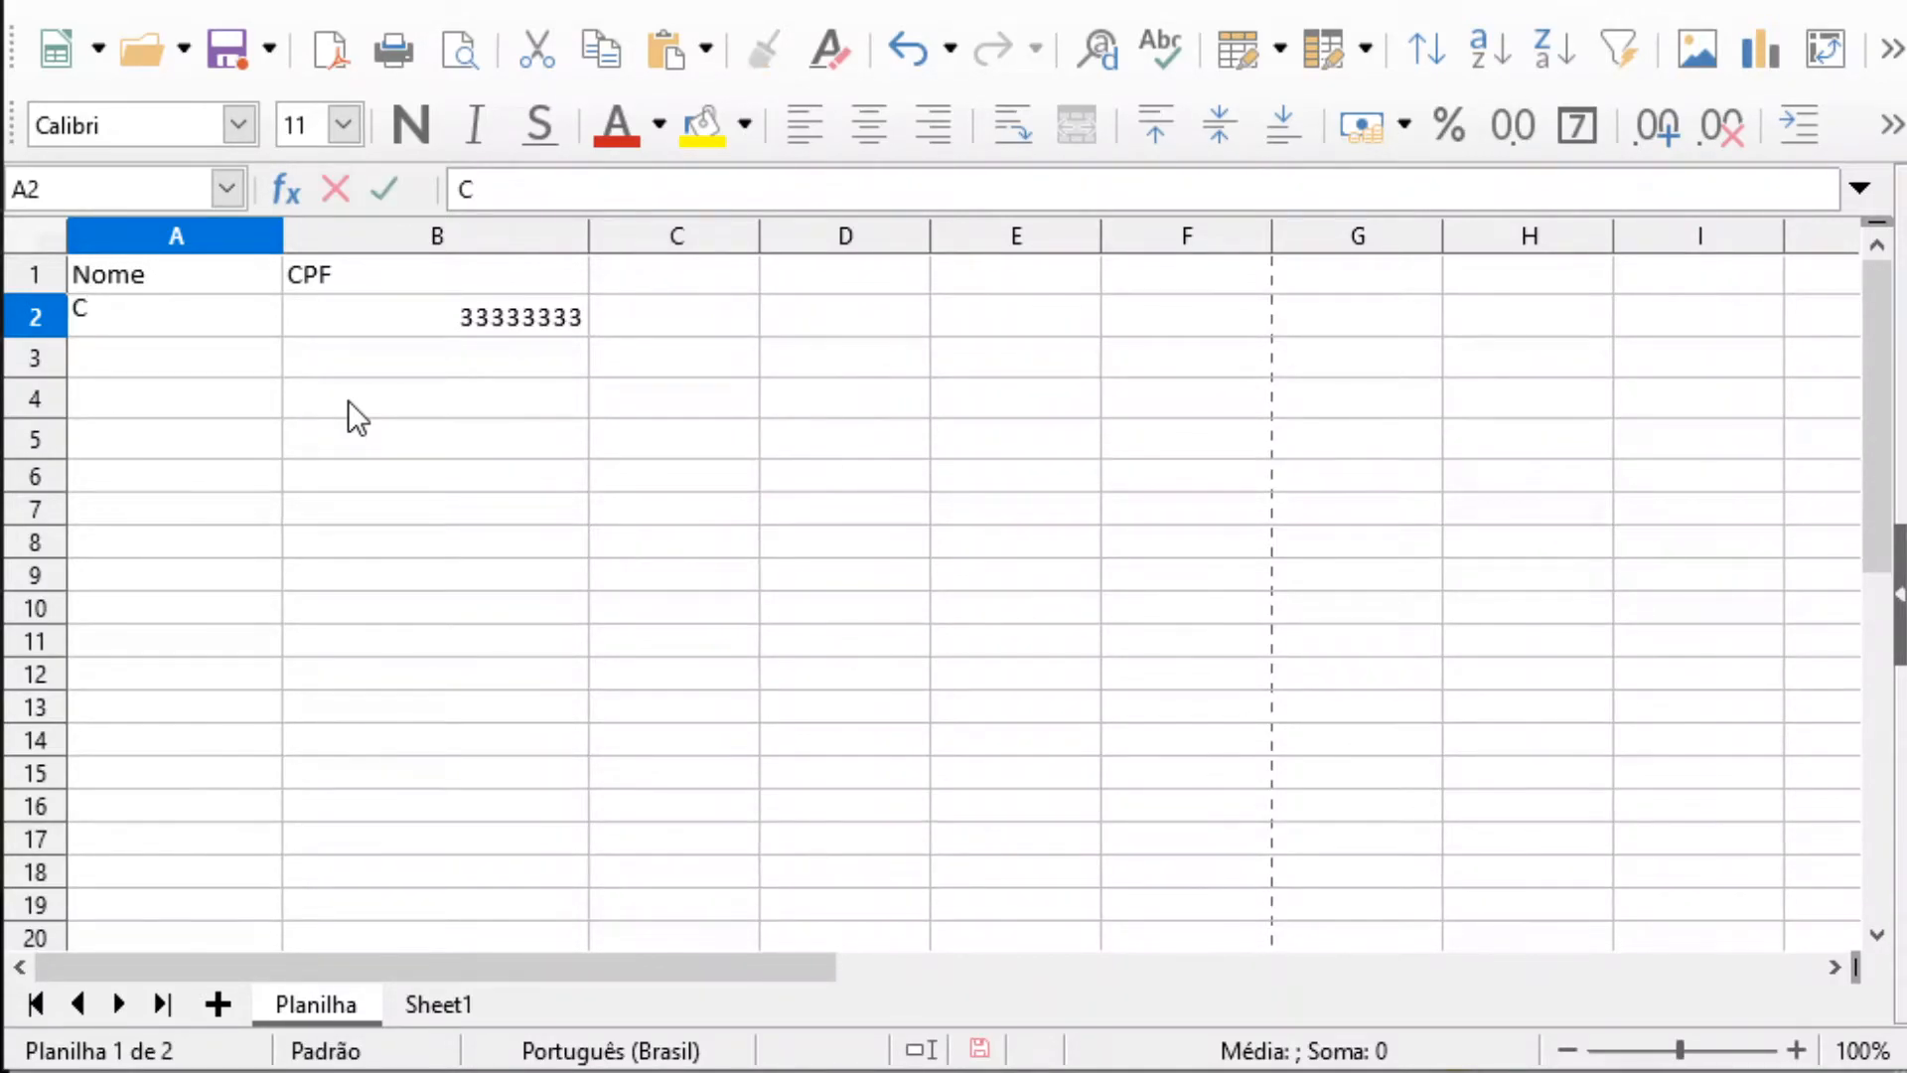
{"action": "key", "text": "Escape"}
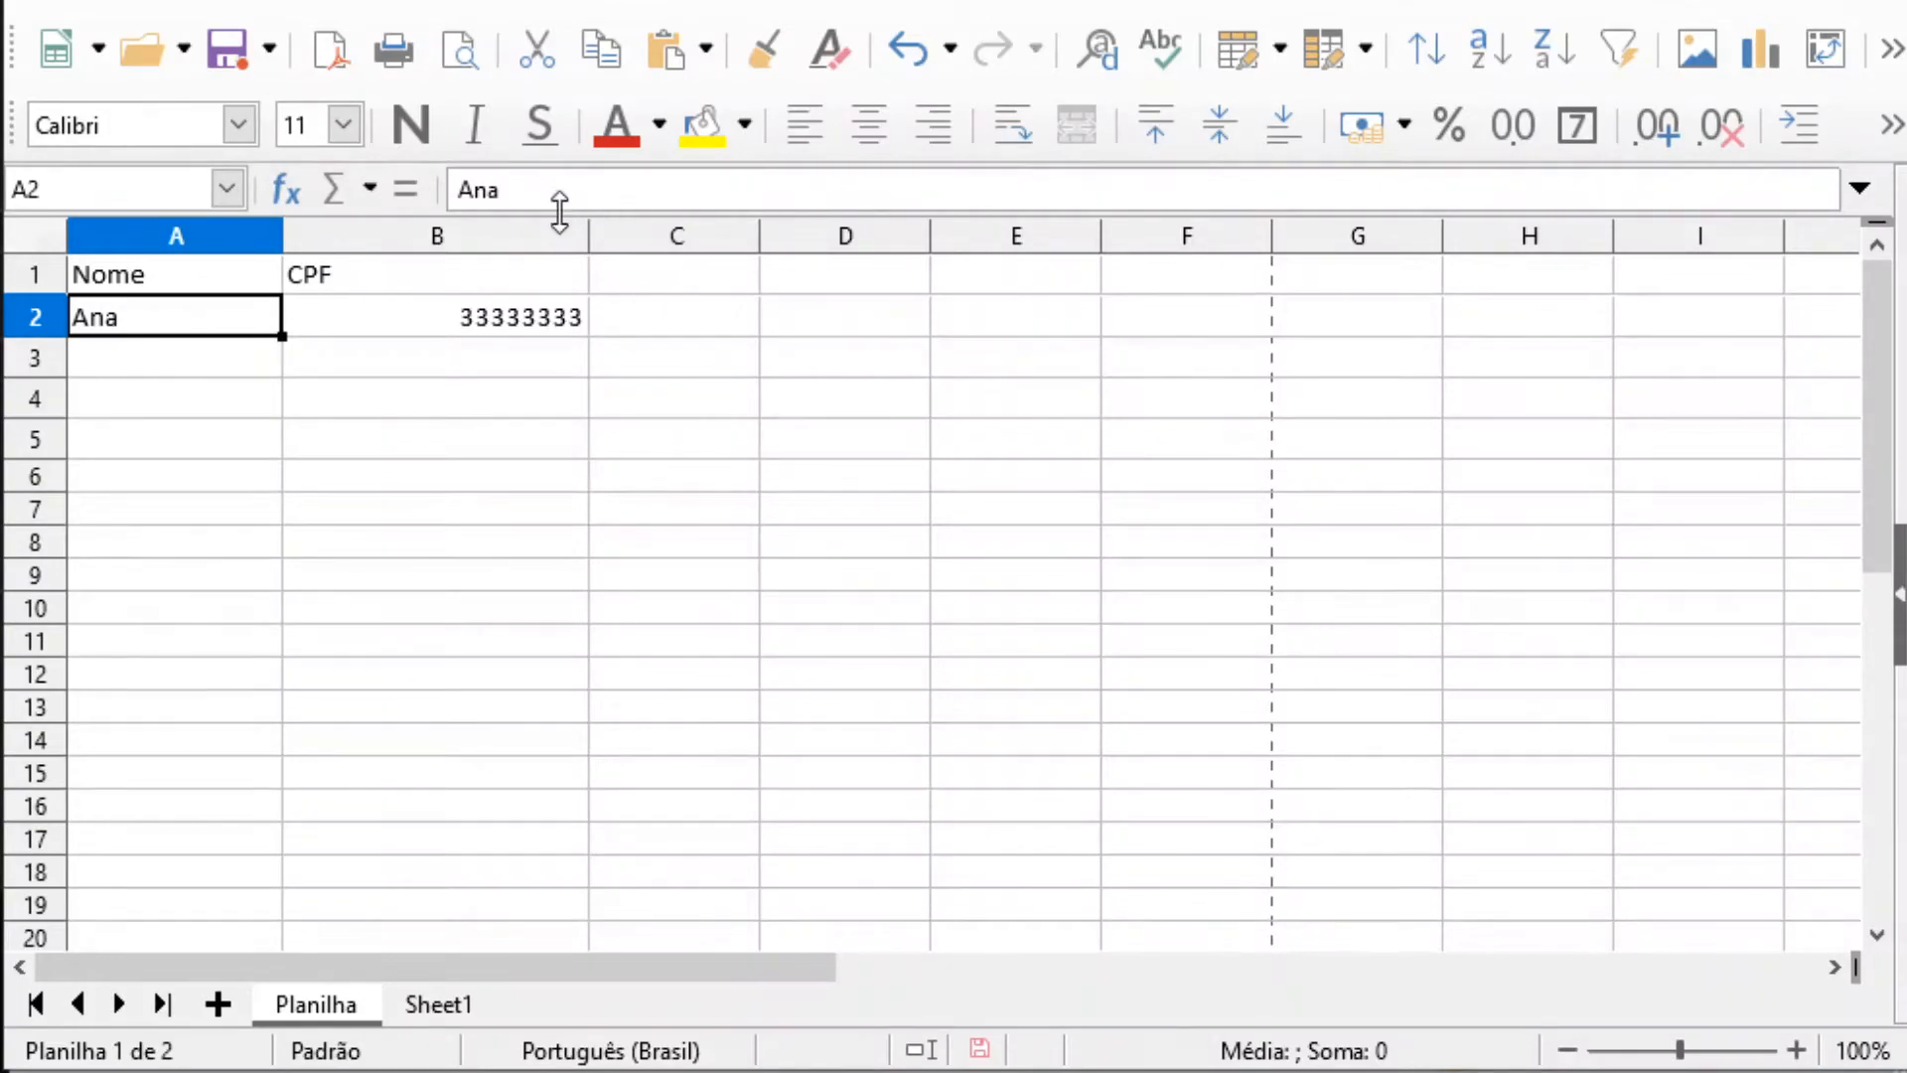
Append the person's second name to the existing first name in cell A2
{"action": "left_click", "coordinate": [525, 190]}
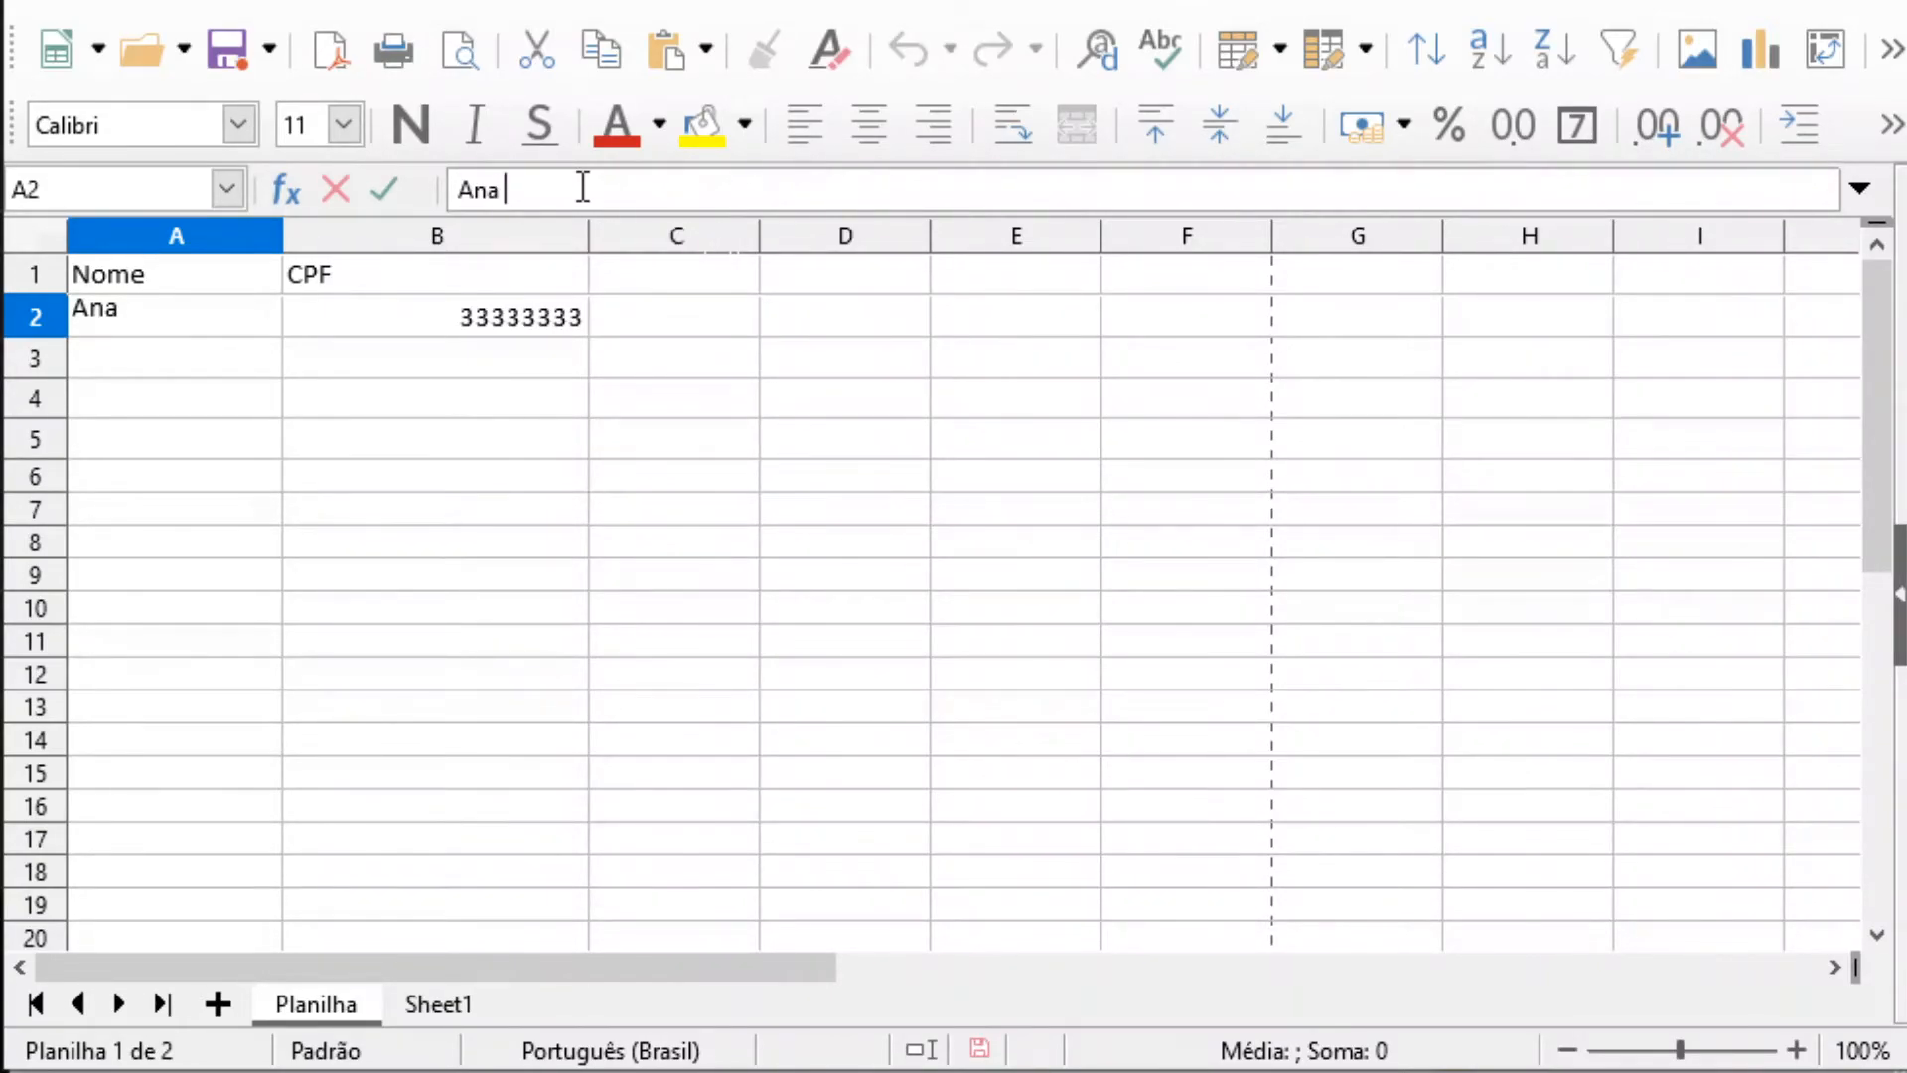
{"action": "key", "text": "Return"}
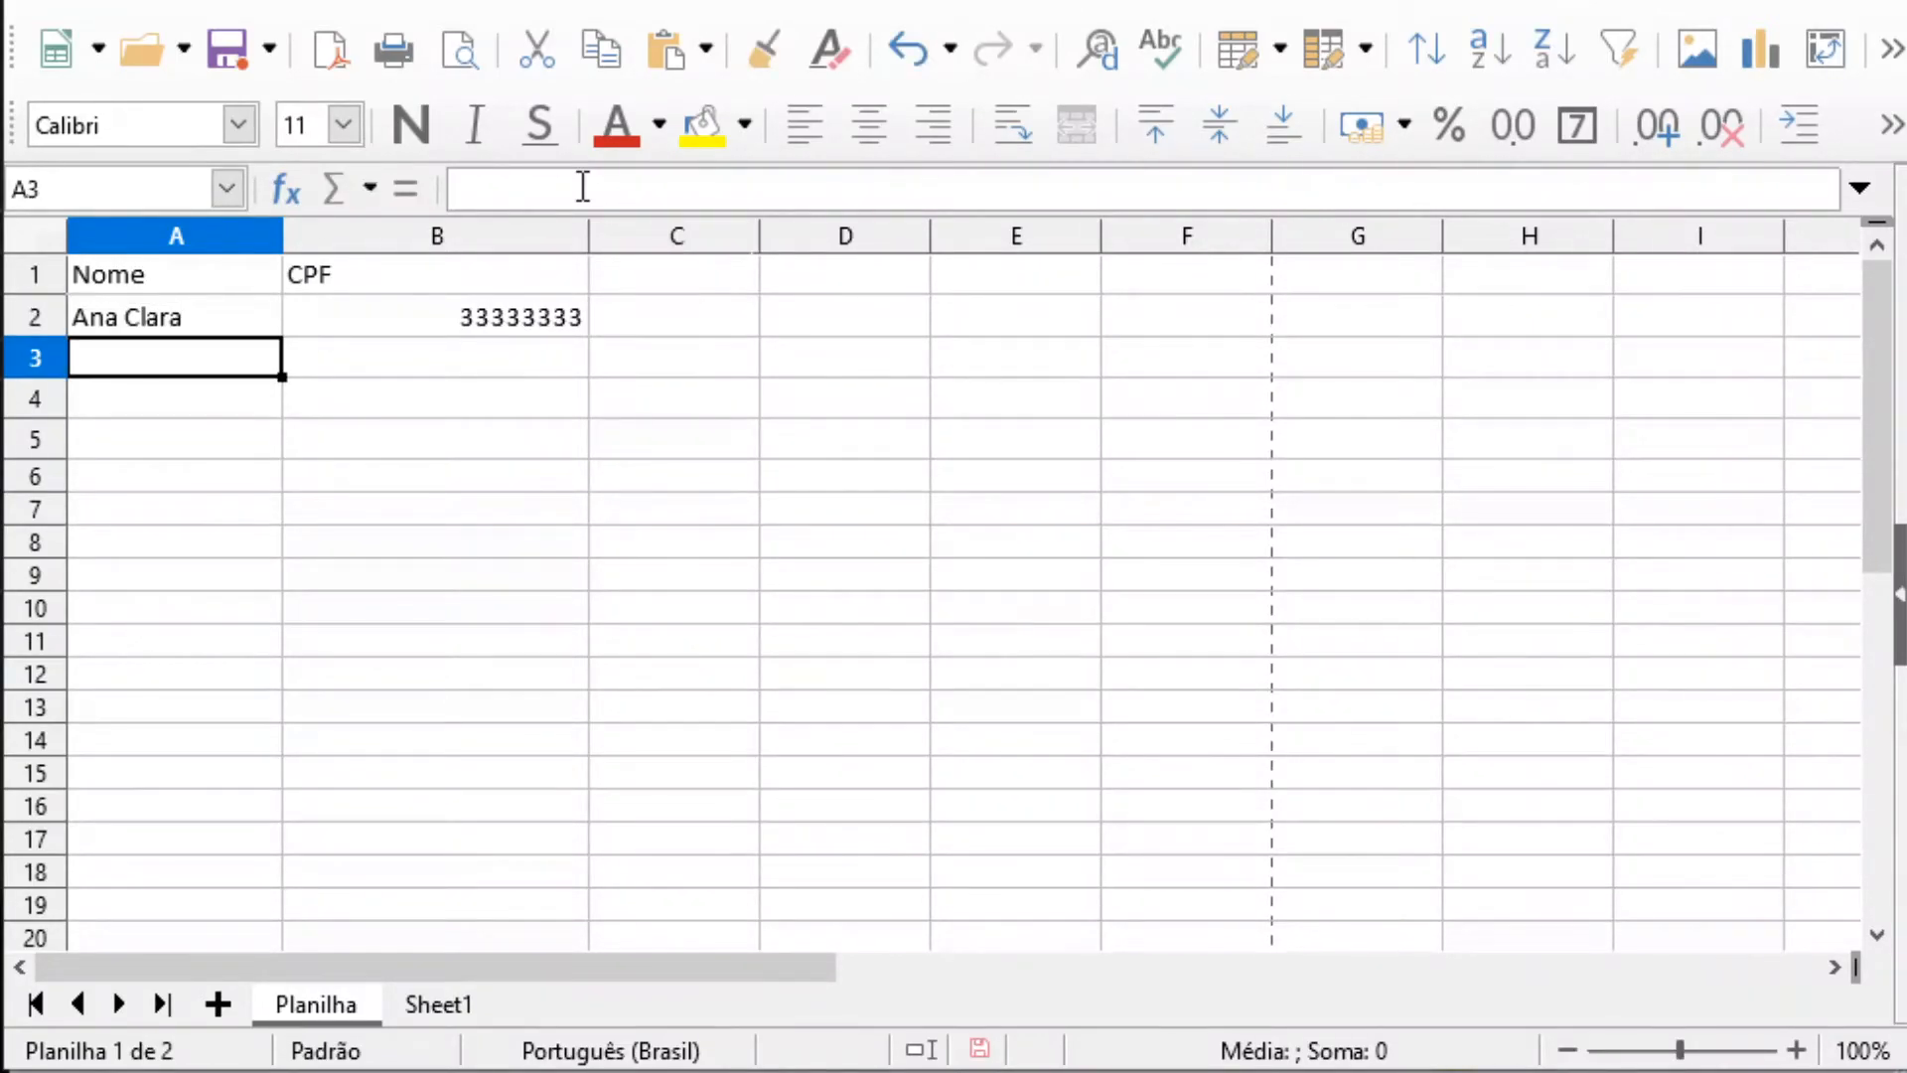
{"action": "left_click", "coordinate": [207, 312]}
{"action": "key", "text": "Down"}
{"action": "key", "text": "Down"}
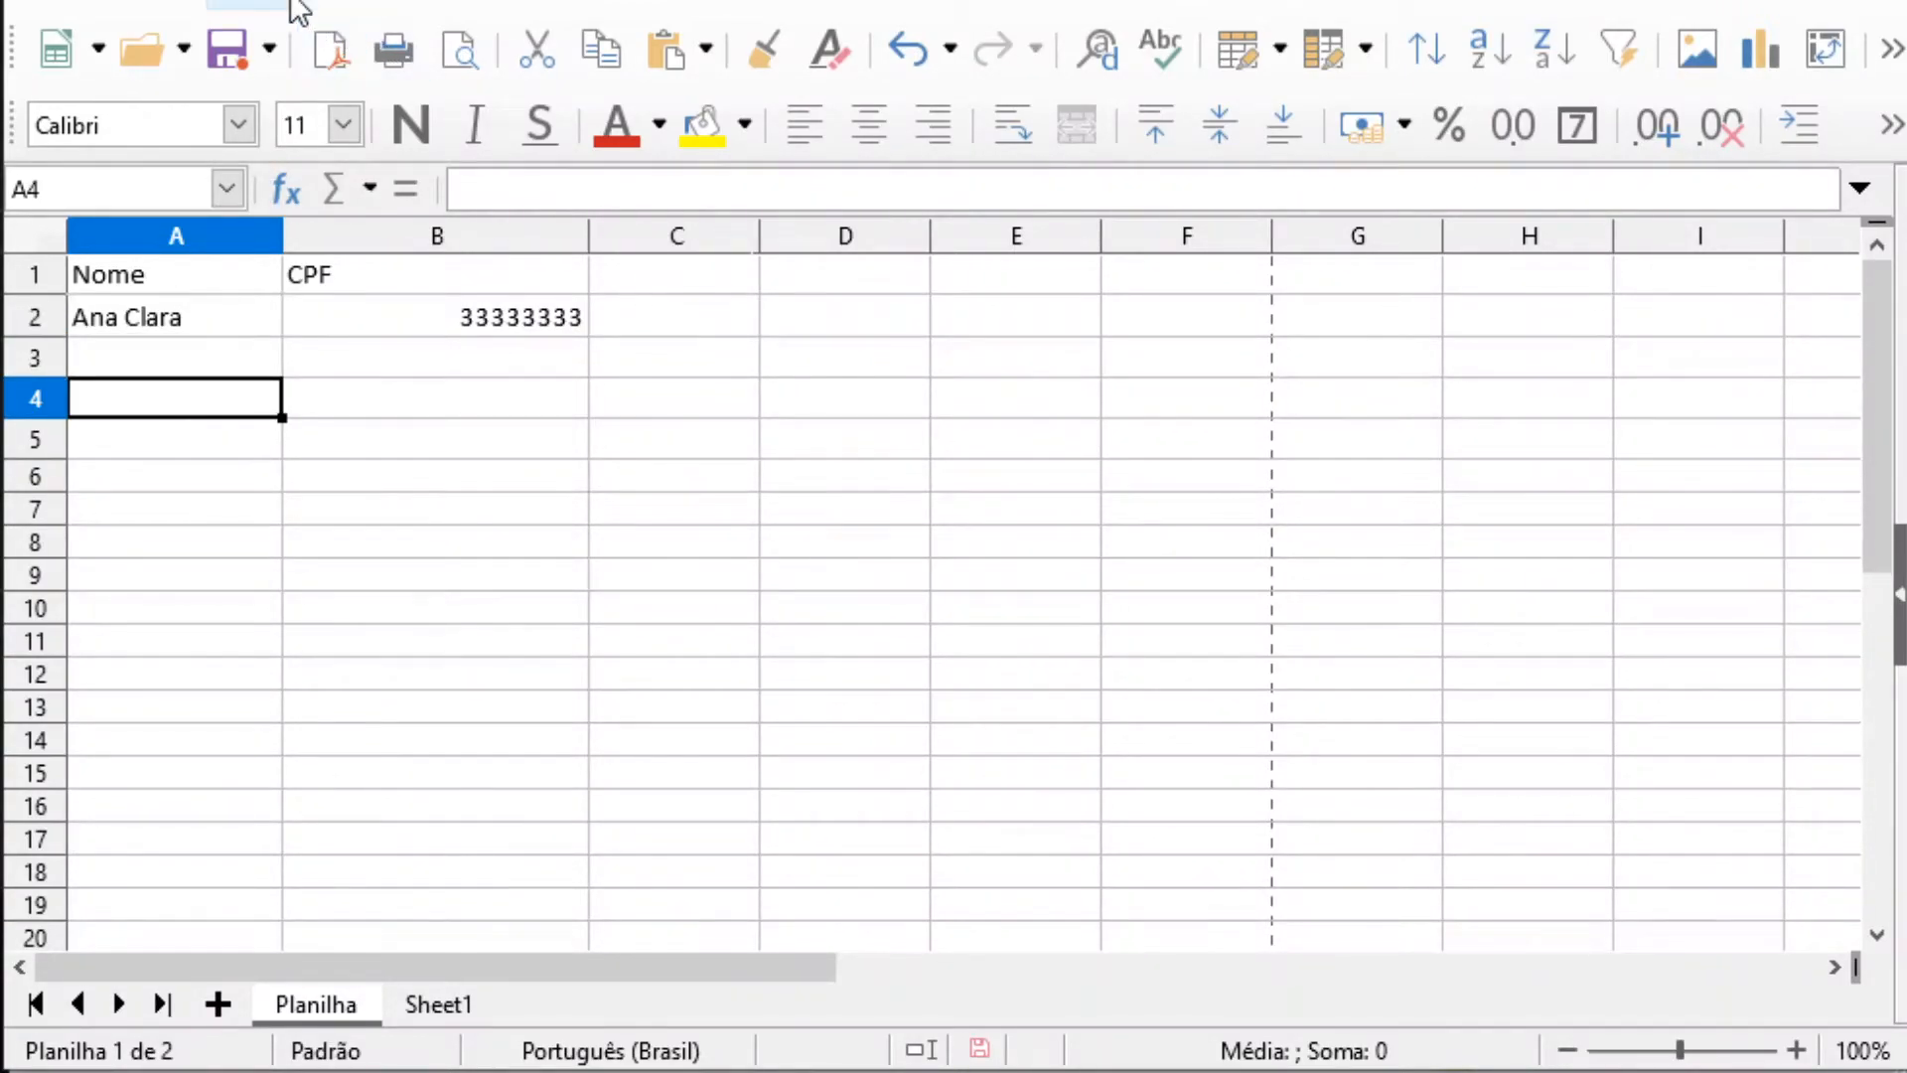
Undo the last edit to cell A2 and append the person's second name again directly in the cell
{"action": "left_click", "coordinate": [907, 50]}
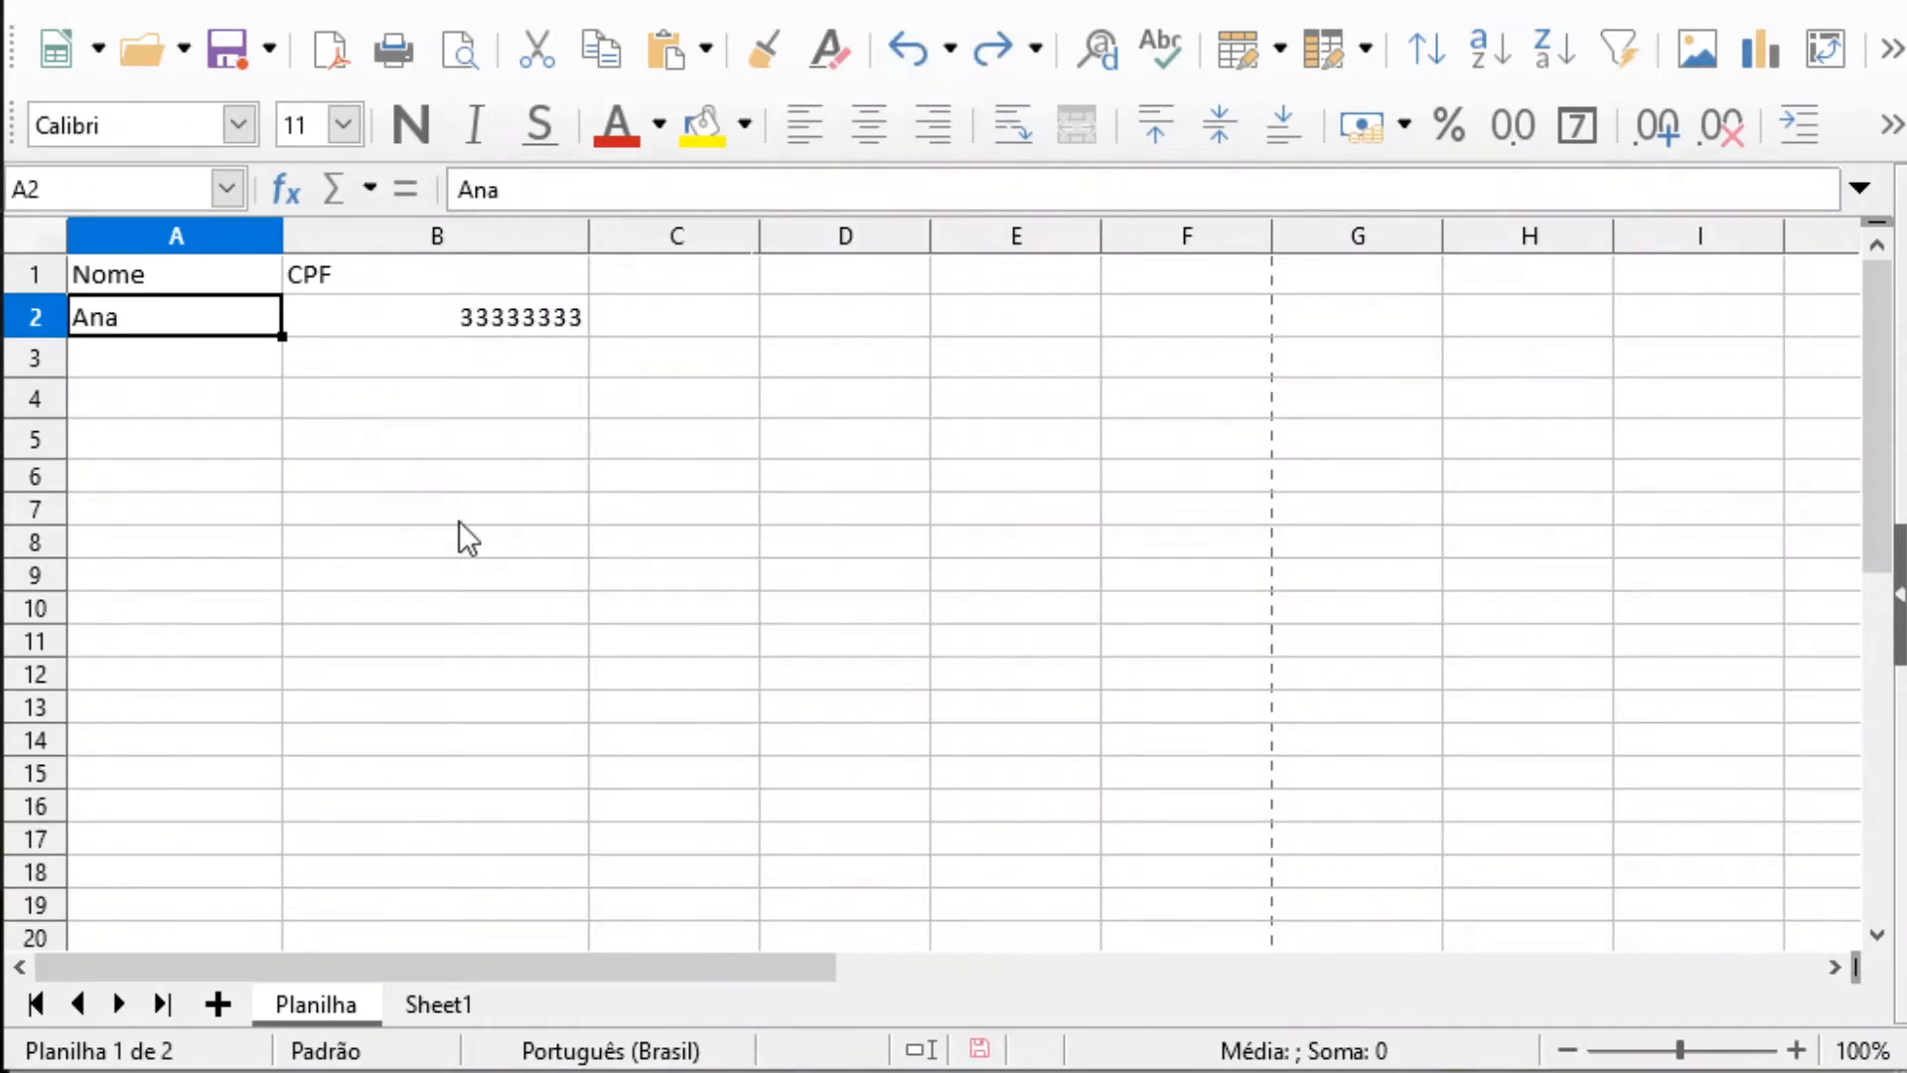
{"action": "double_click", "coordinate": [134, 314]}
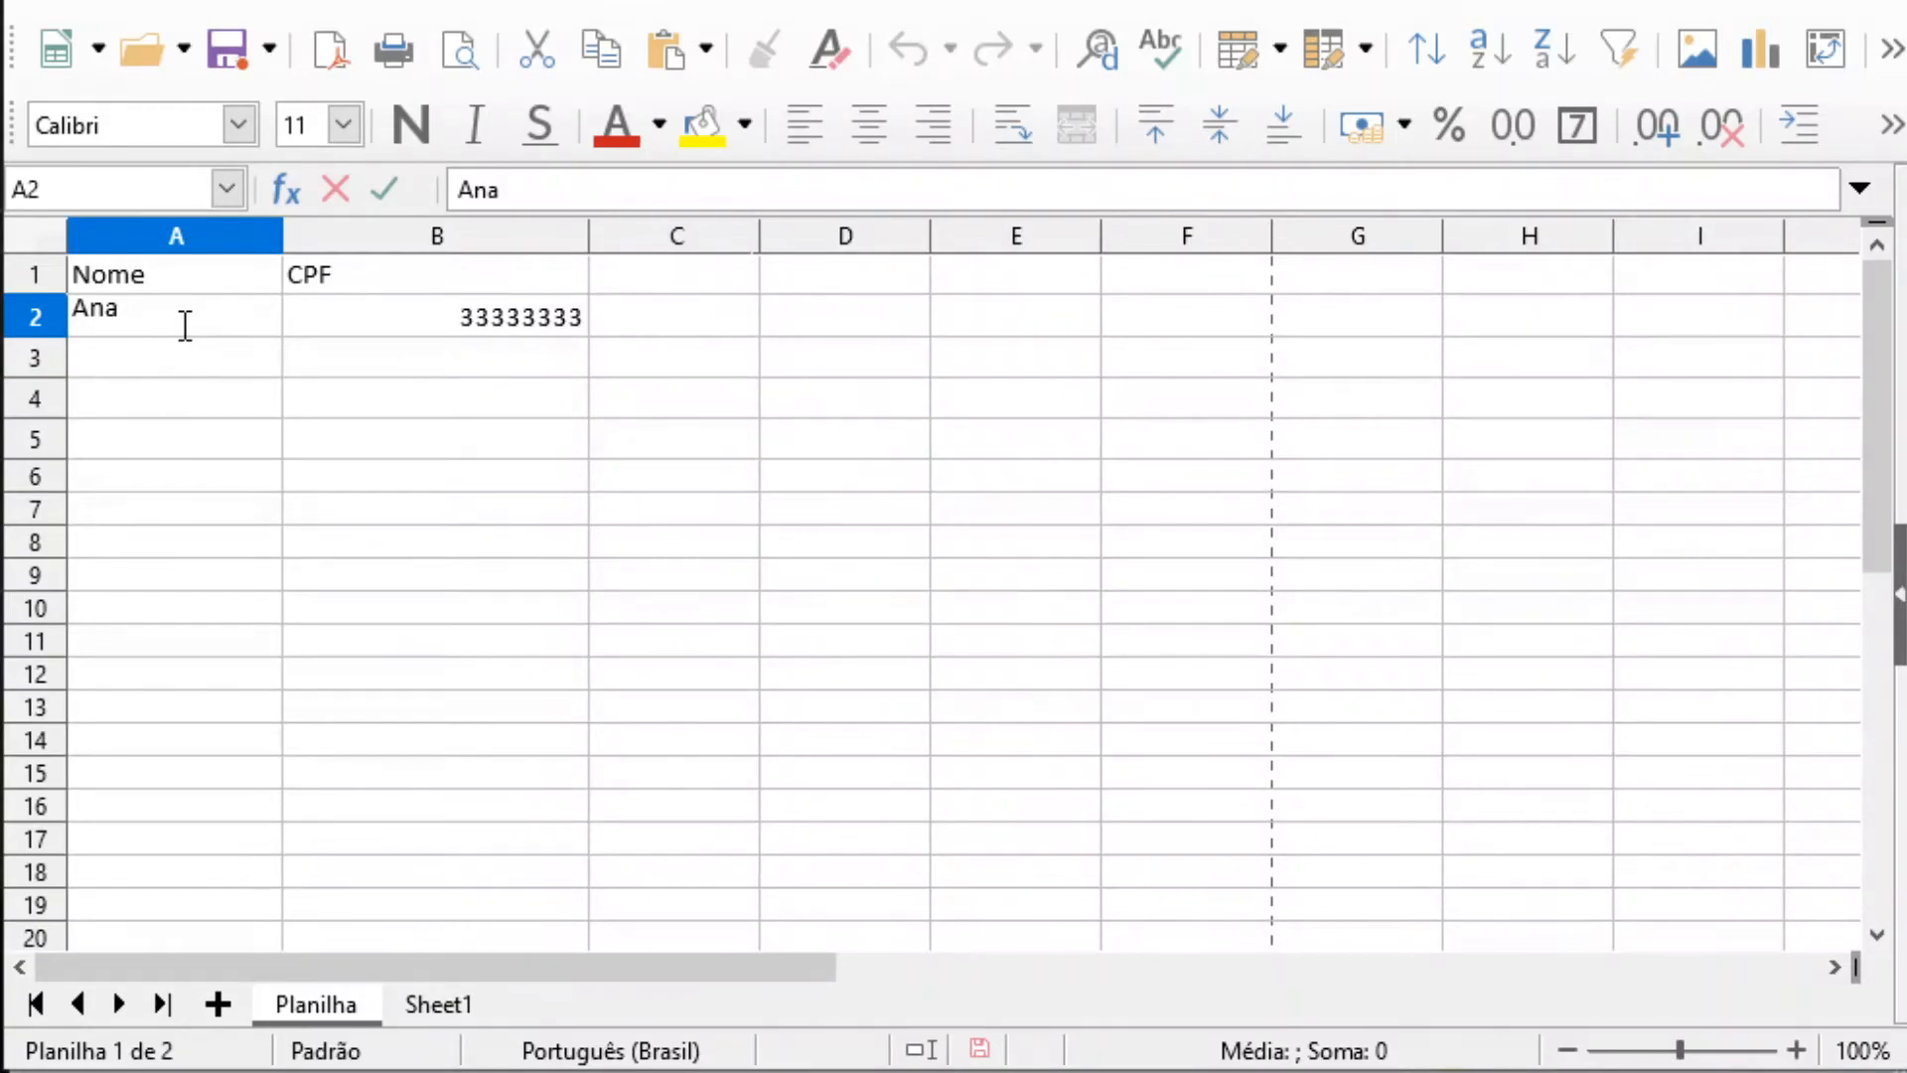
{"action": "key", "text": "Return"}
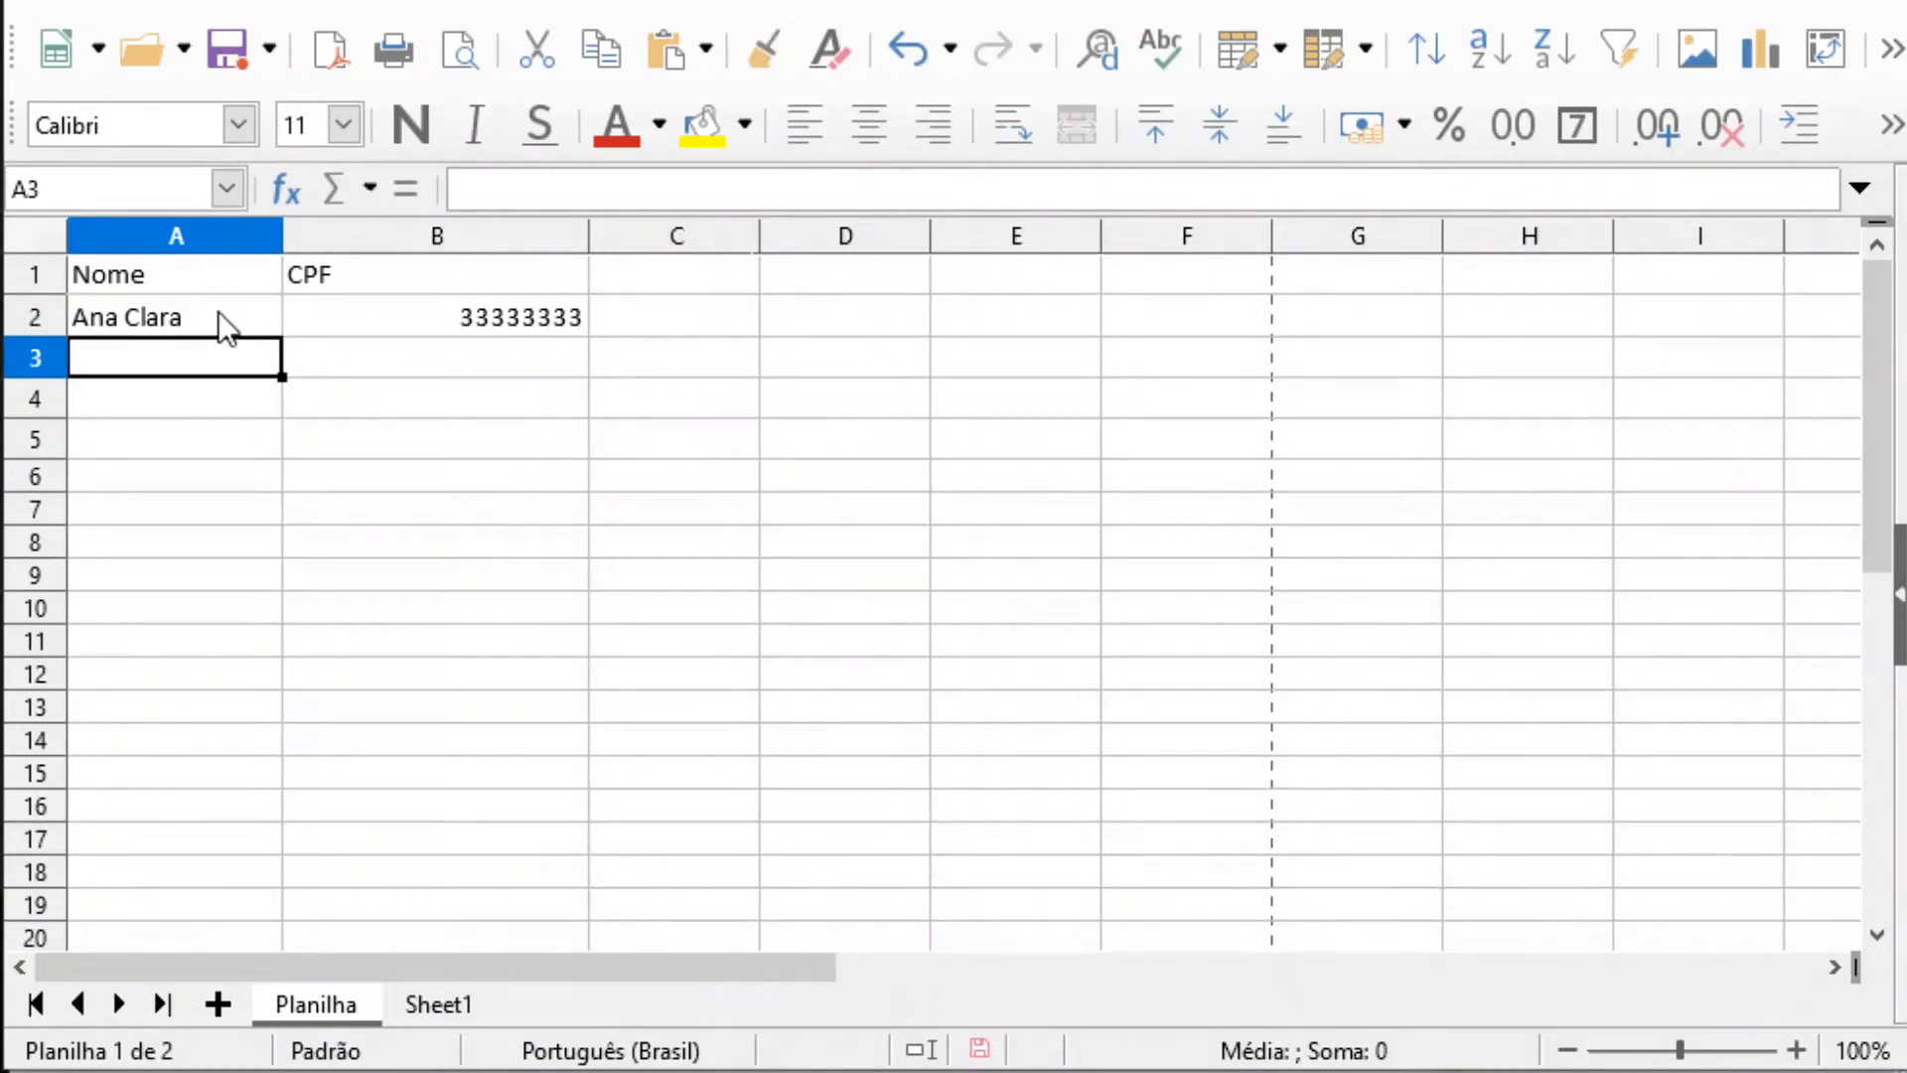
Append the person's surname to the name in cell A2, keeping the existing text
{"action": "left_click", "coordinate": [218, 320]}
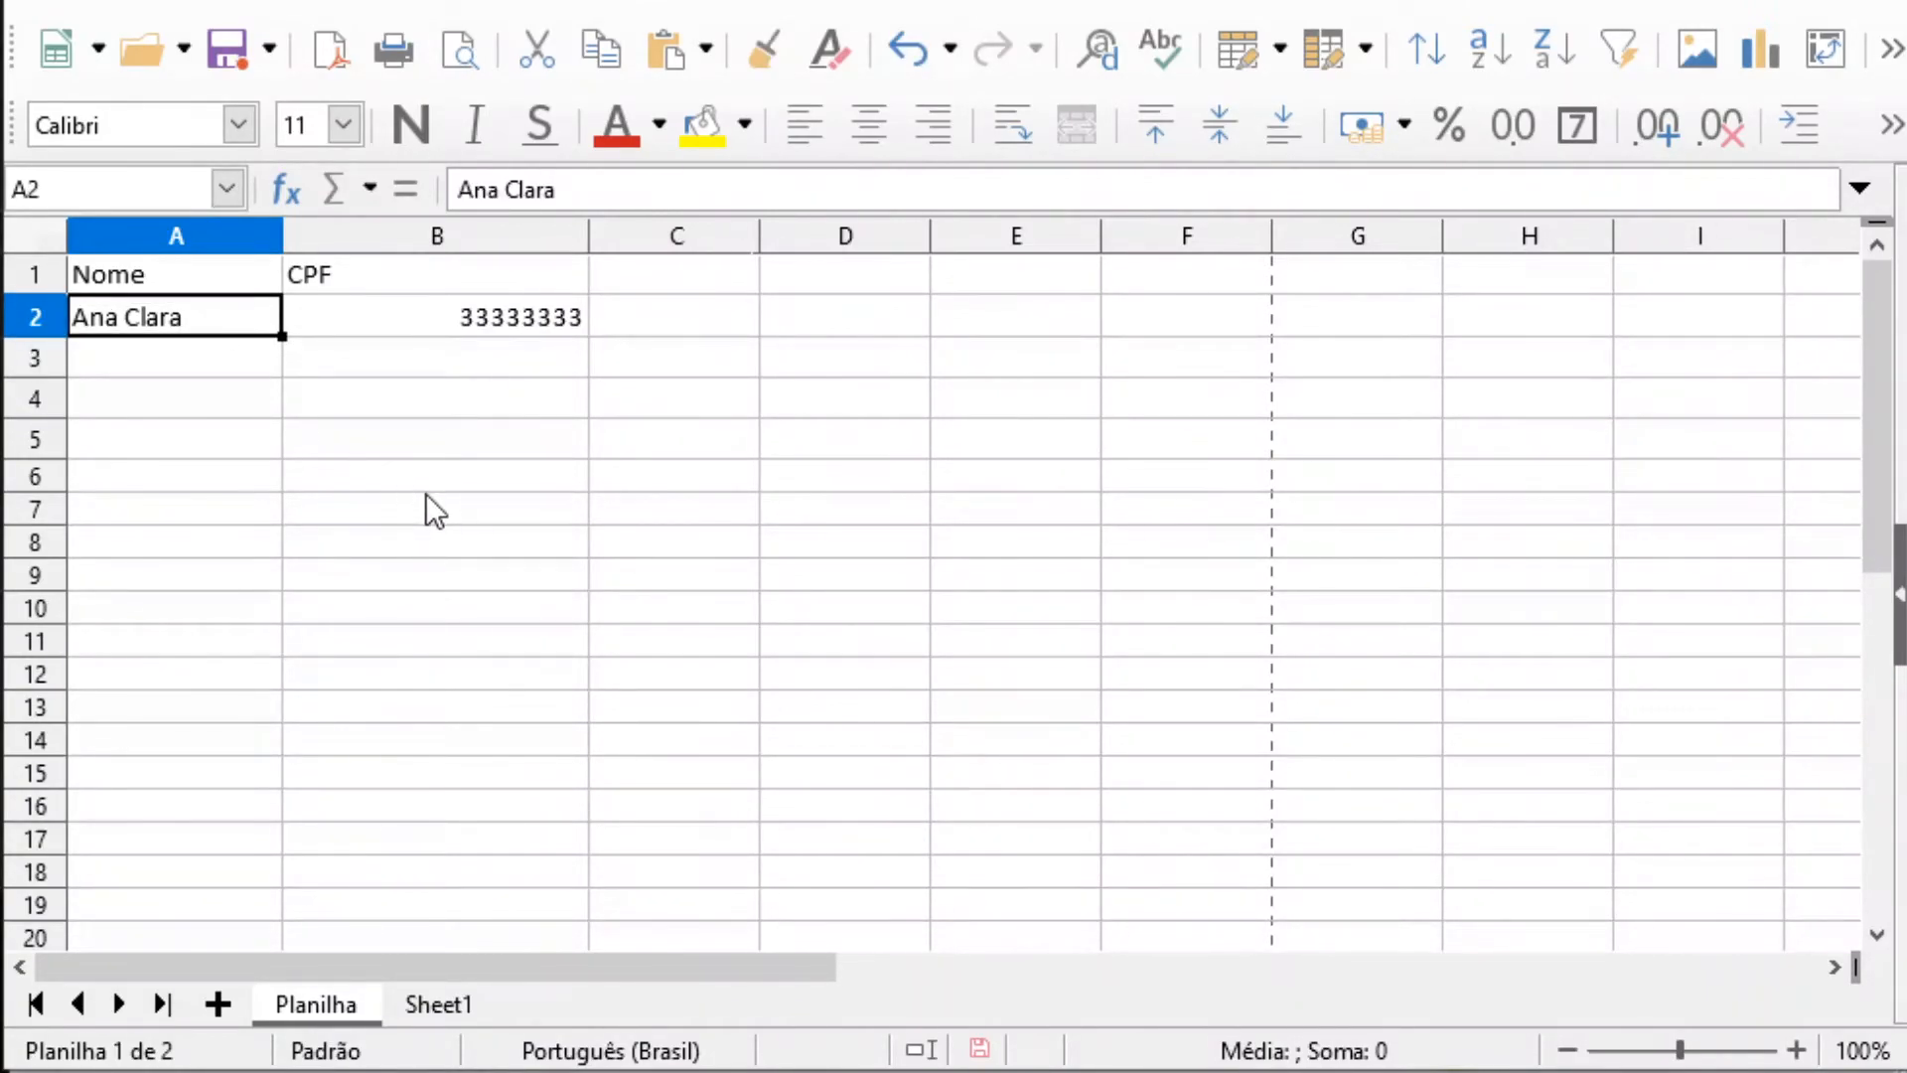
{"action": "left_click", "coordinate": [437, 544]}
{"action": "left_click", "coordinate": [180, 318]}
{"action": "key", "text": "F2"}
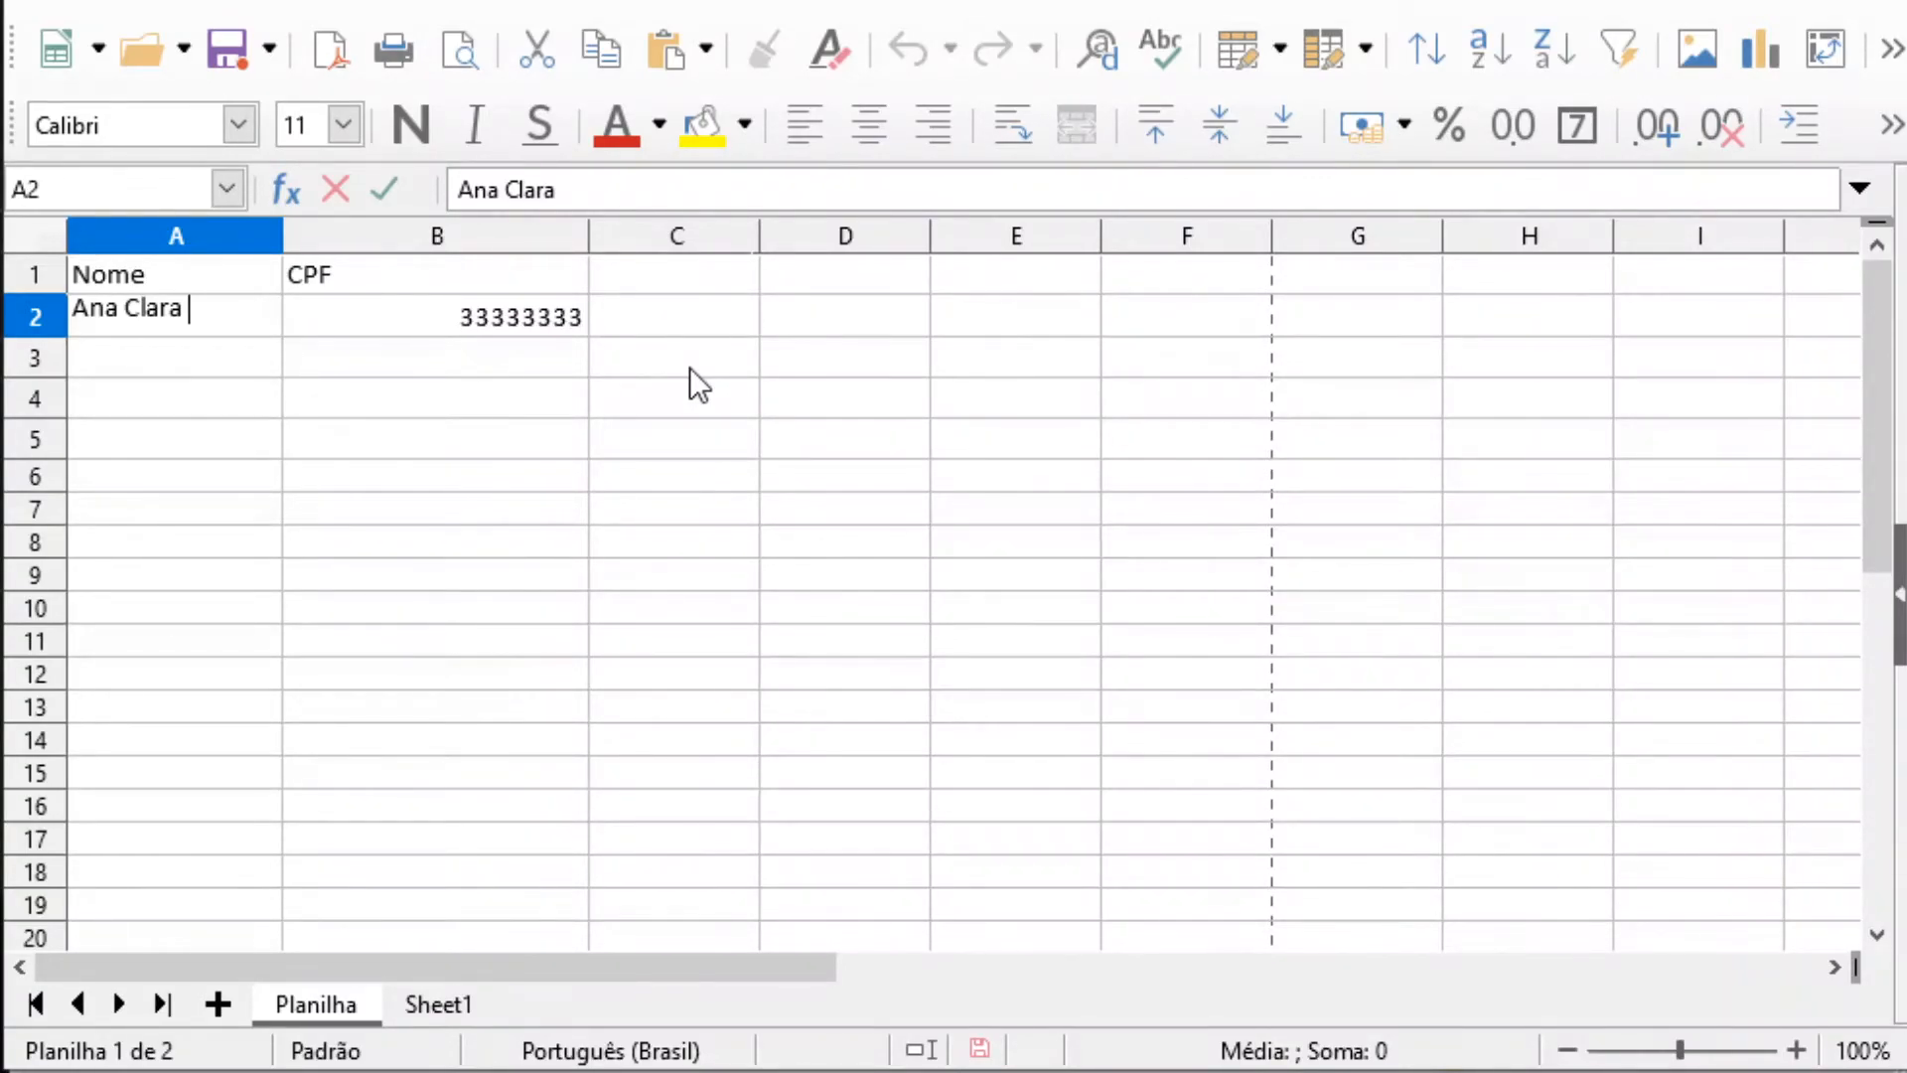
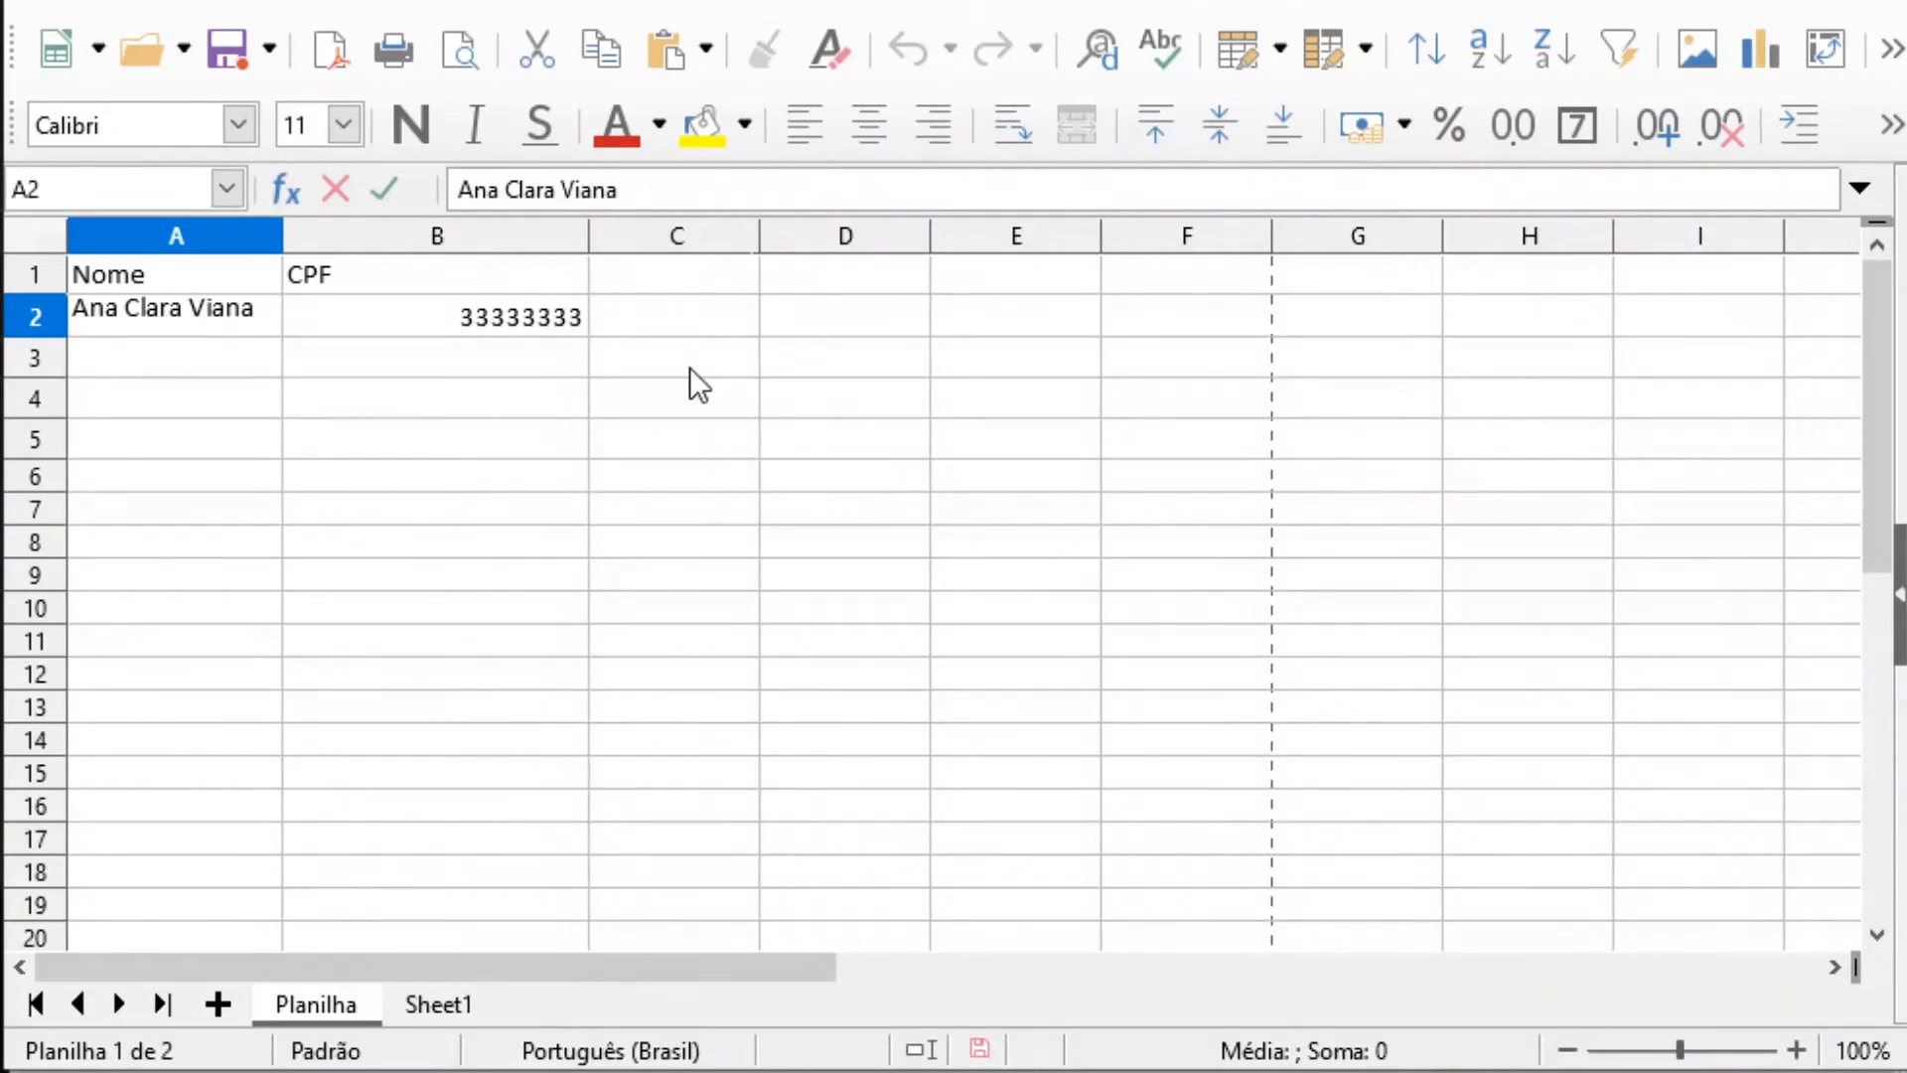
{"action": "key", "text": "Return"}
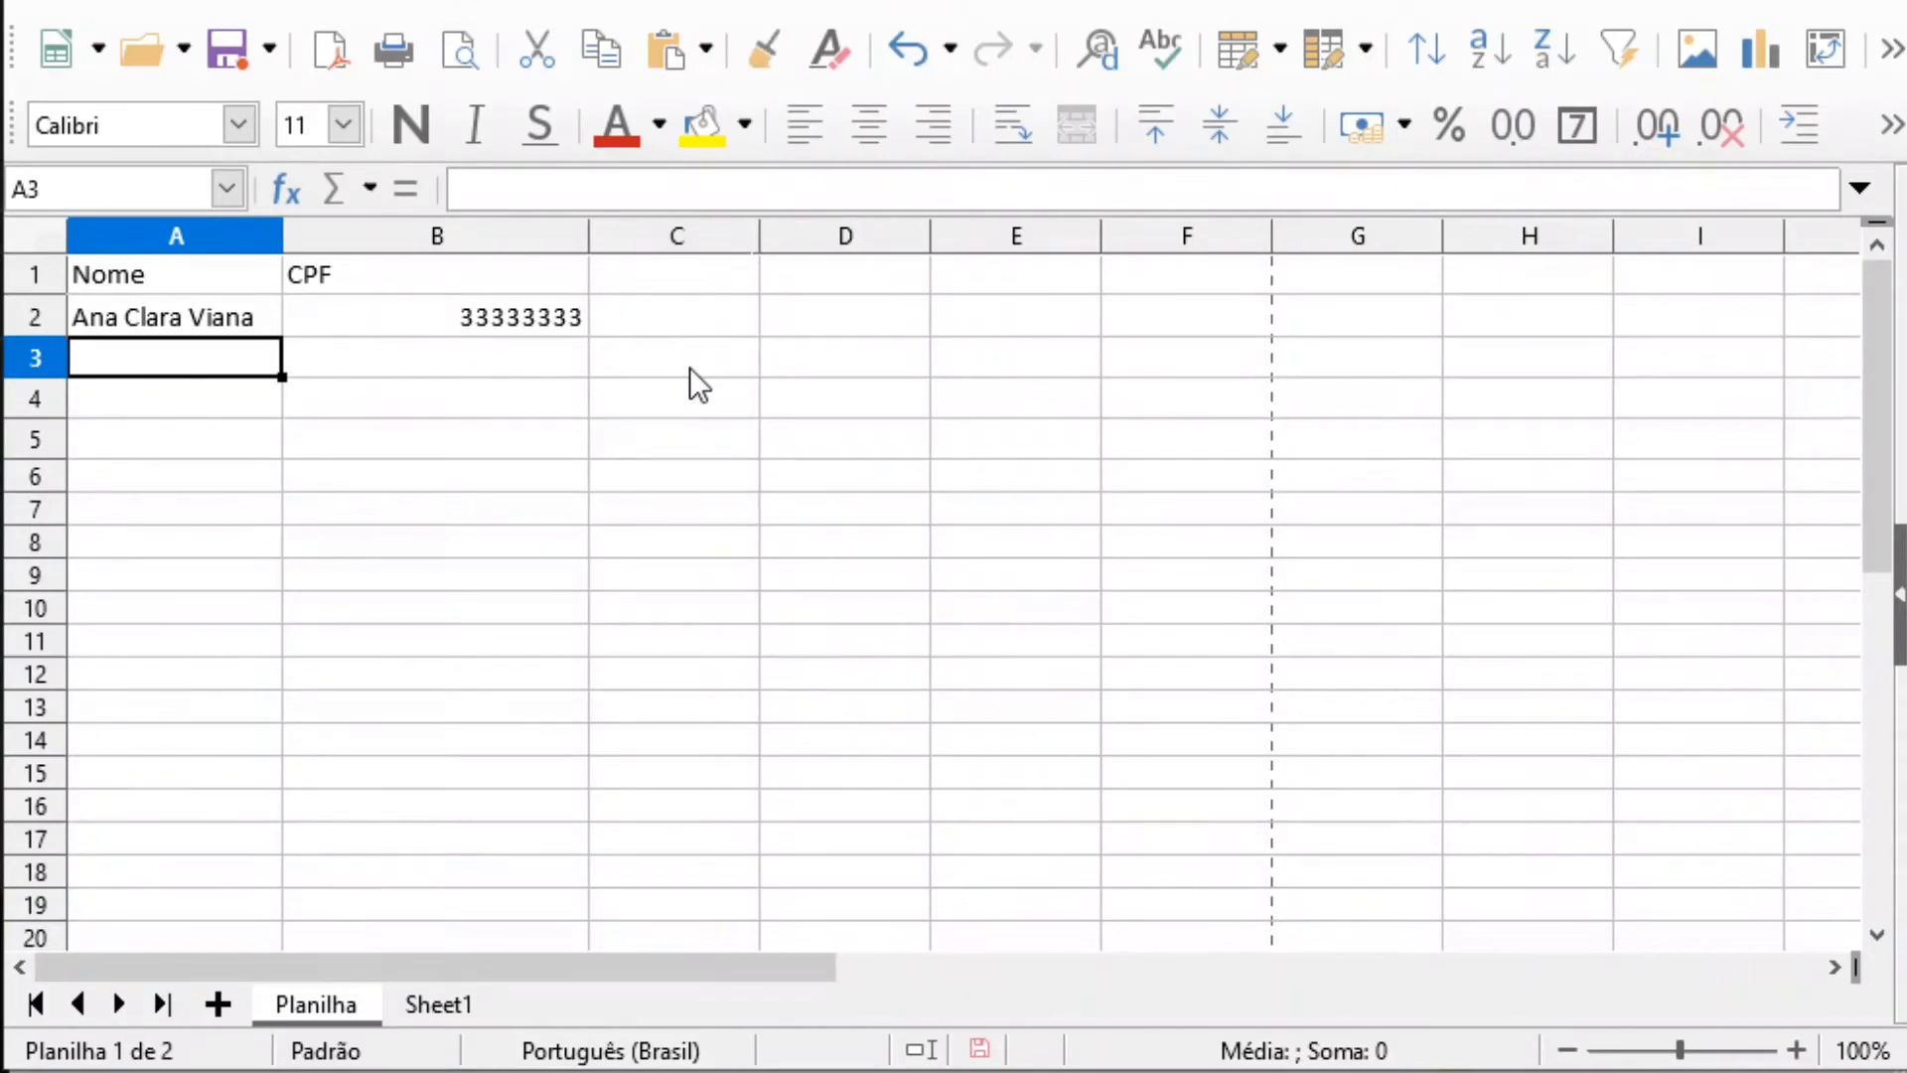
{"action": "left_click", "coordinate": [217, 413]}
{"action": "left_click", "coordinate": [173, 333]}
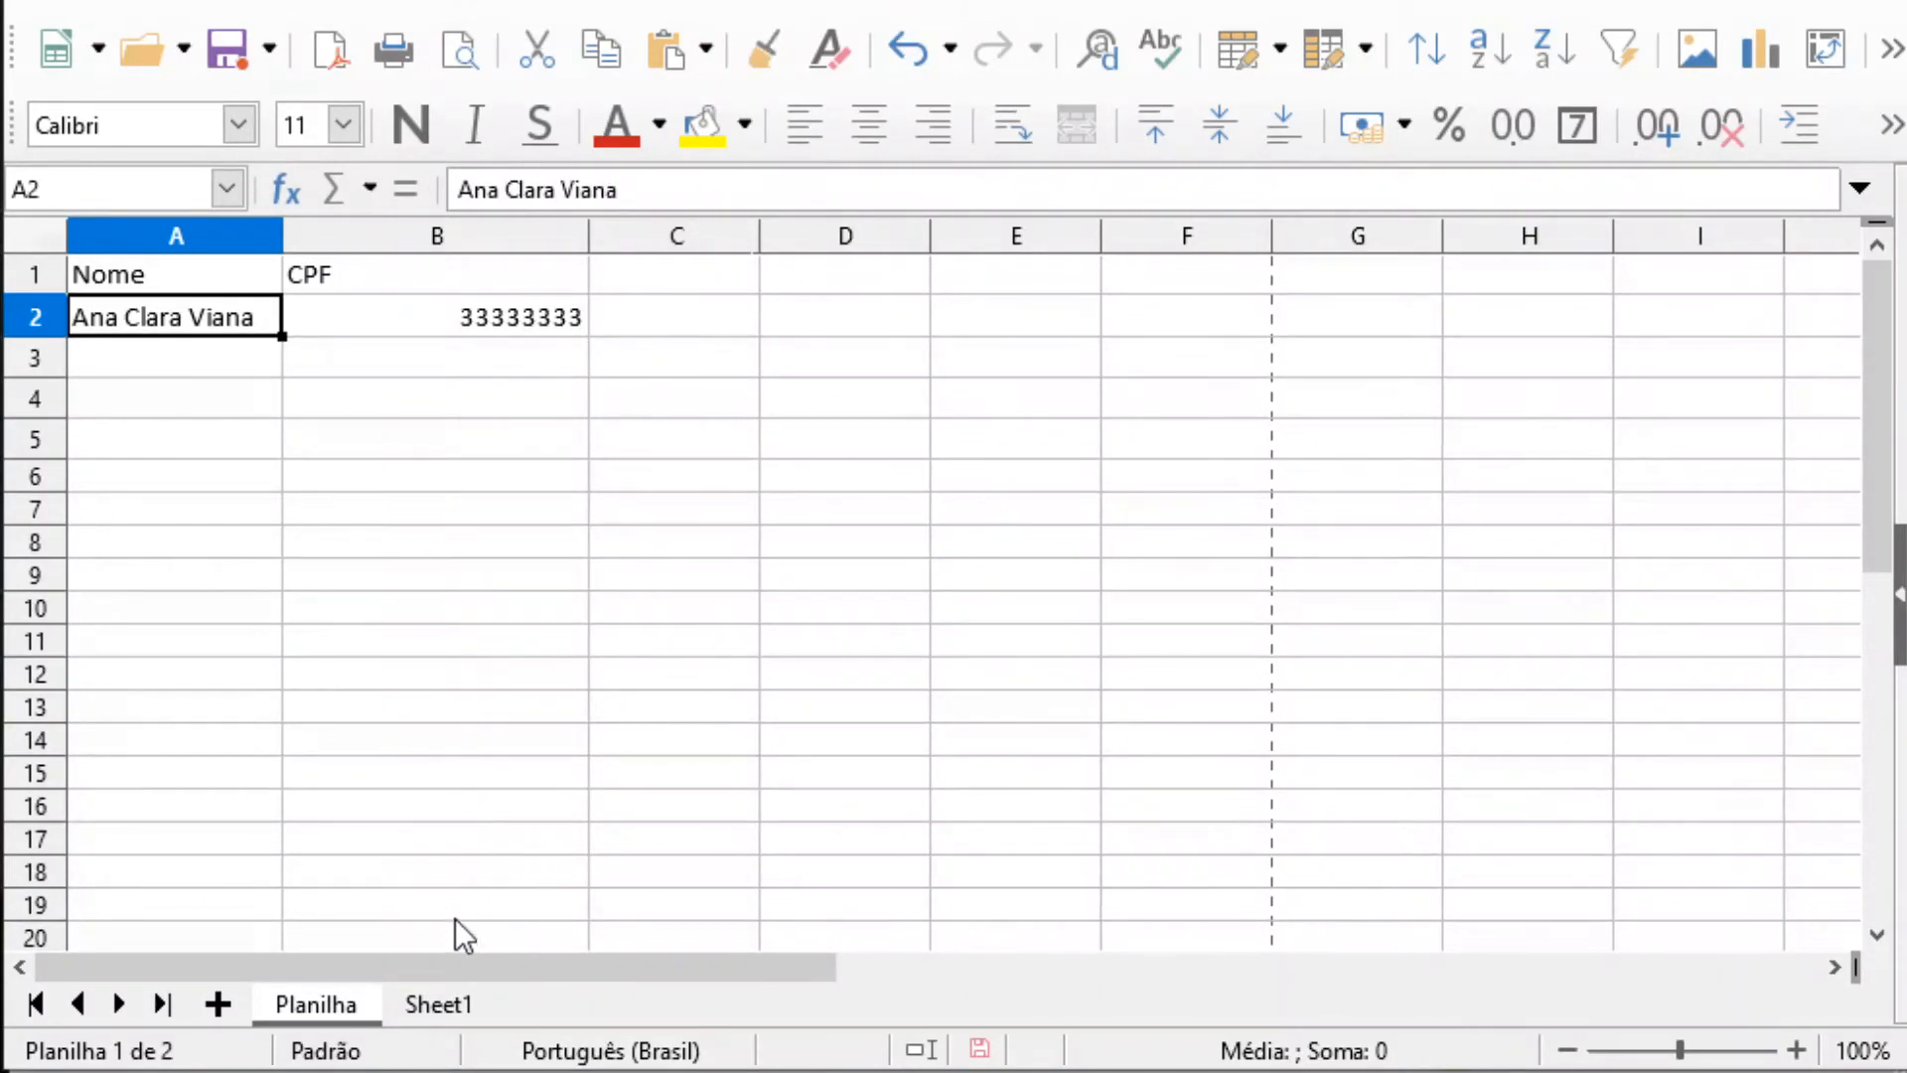
On Sheet1, fit column A's width to its longest product name and narrow column B
{"action": "left_click", "coordinate": [441, 1009]}
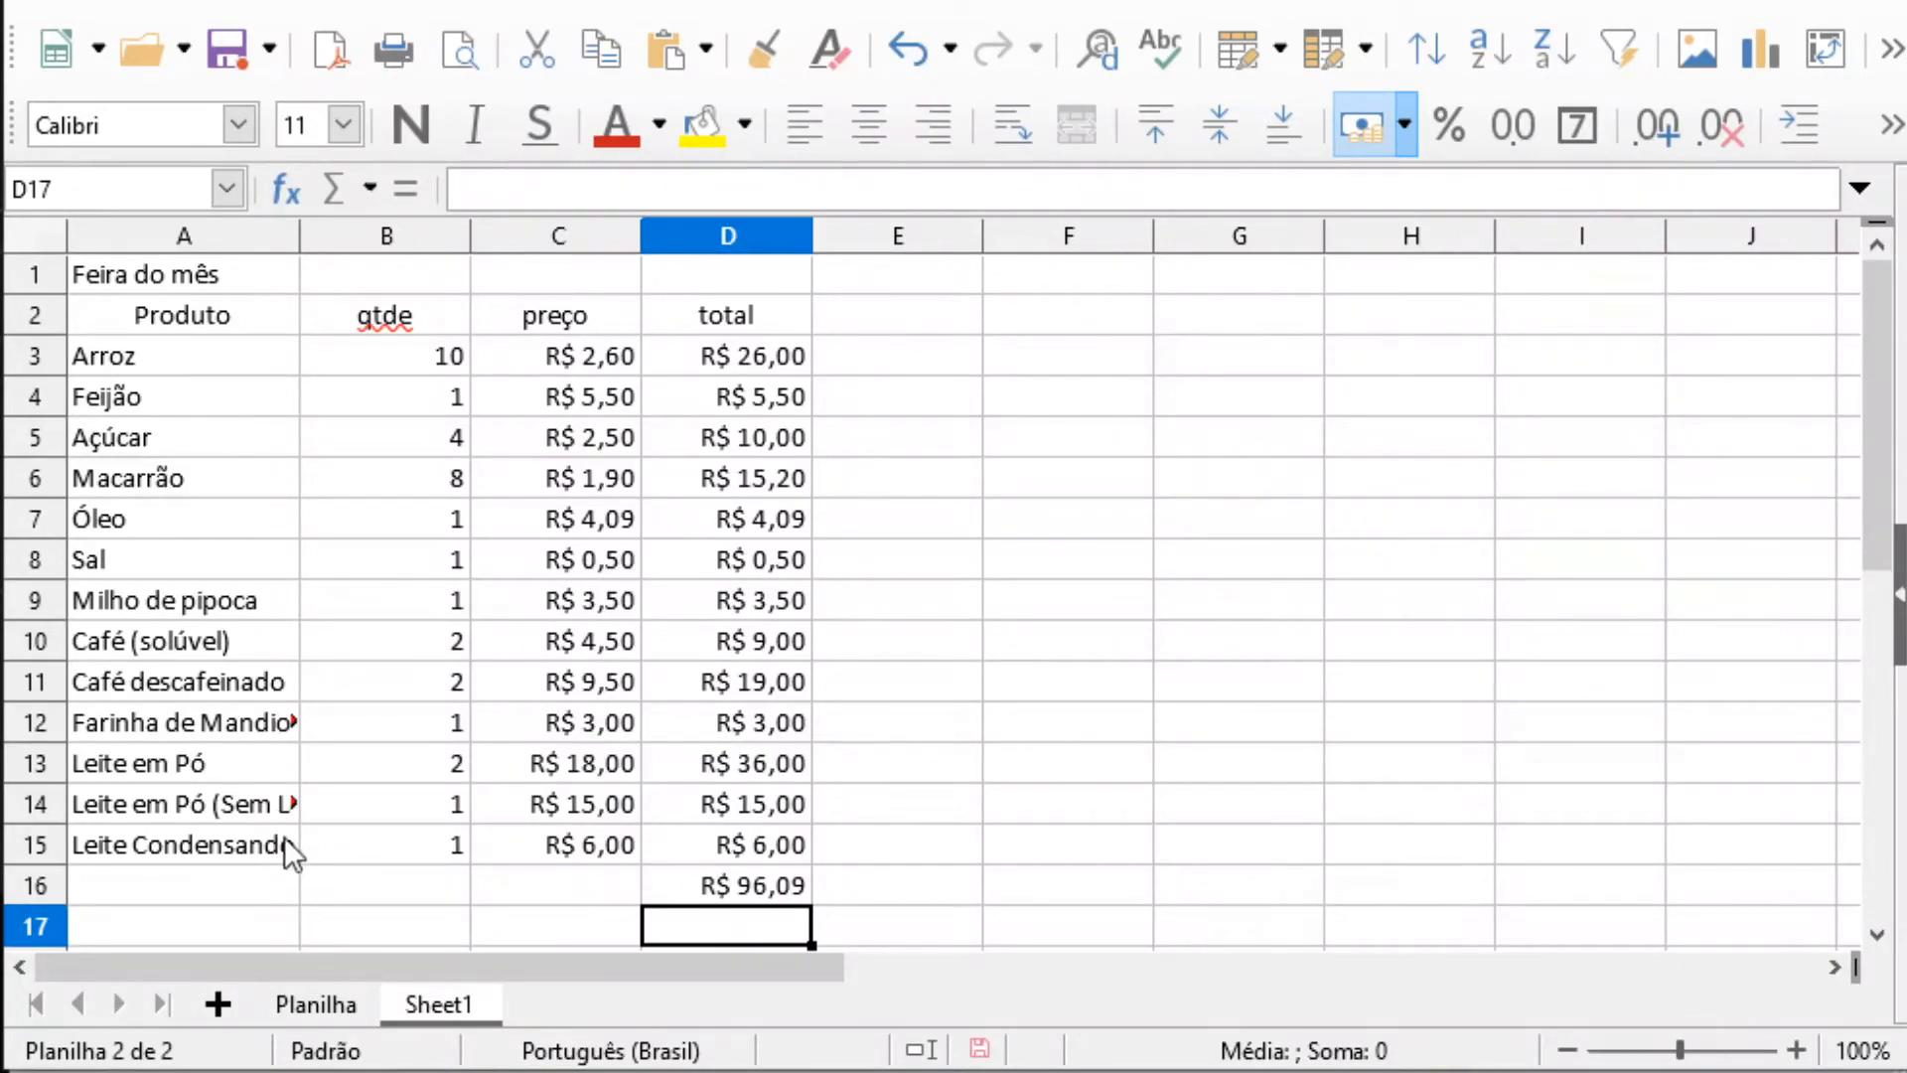
{"action": "mouse_move", "coordinate": [300, 232]}
{"action": "left_mouse_down"}
{"action": "mouse_move", "coordinate": [438, 235]}
{"action": "mouse_move", "coordinate": [440, 252]}
{"action": "mouse_move", "coordinate": [289, 239]}
{"action": "left_mouse_up"}
{"action": "double_click", "coordinate": [298, 239]}
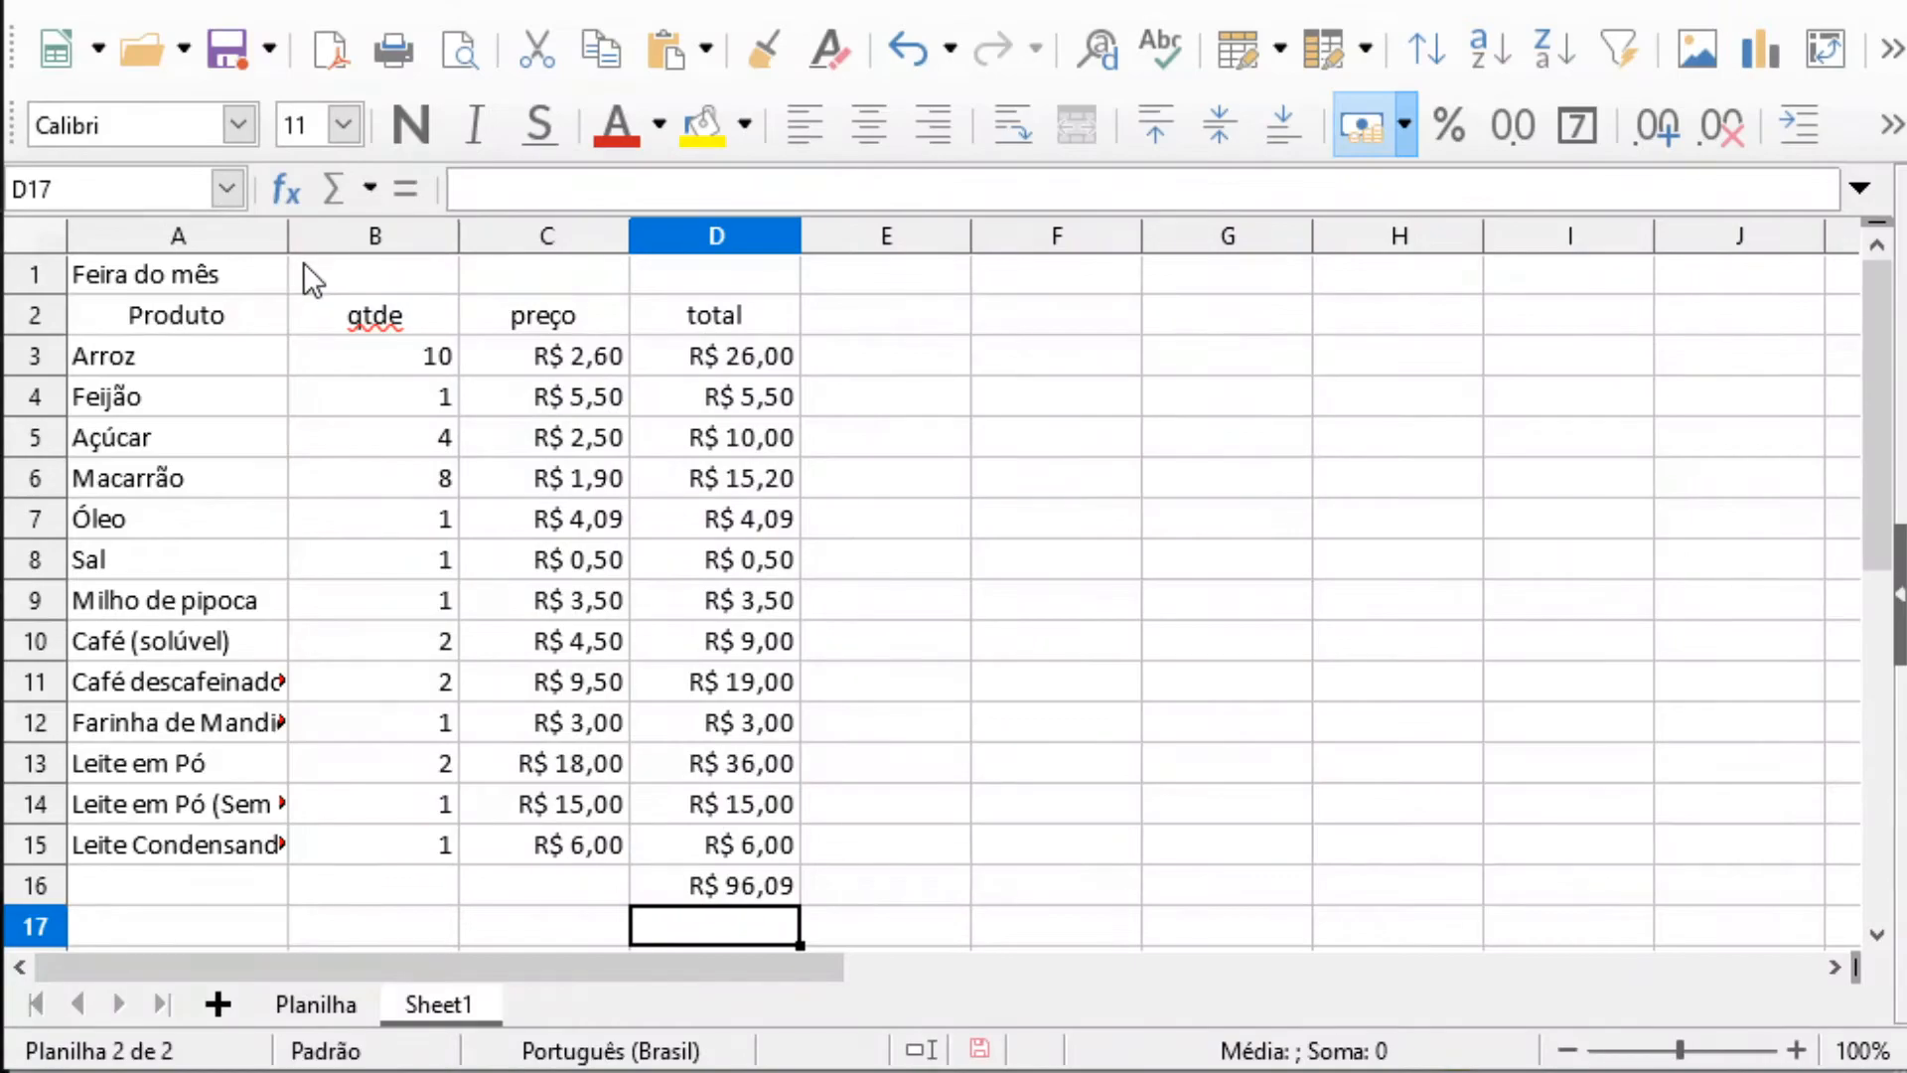
{"action": "double_click", "coordinate": [290, 236]}
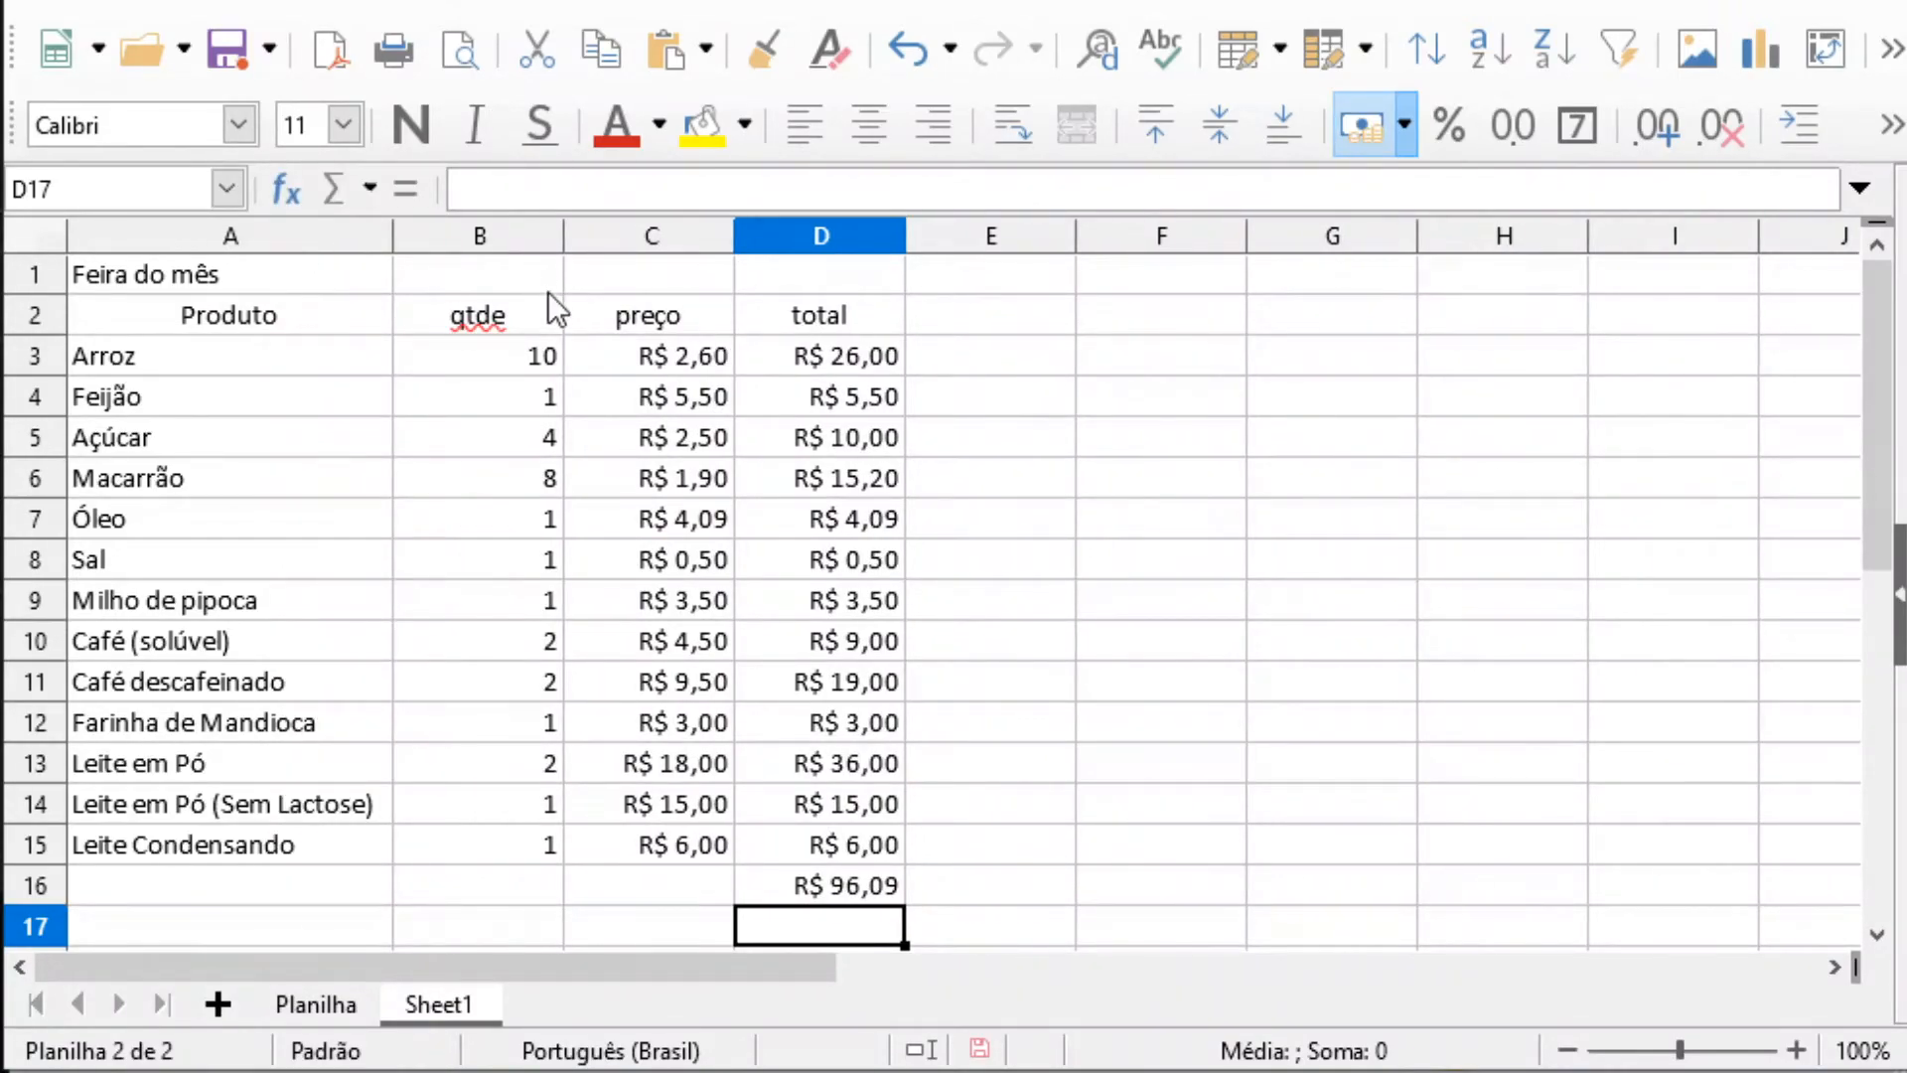
{"action": "left_click_drag", "start_coordinate": [558, 237], "coordinate": [507, 236]}
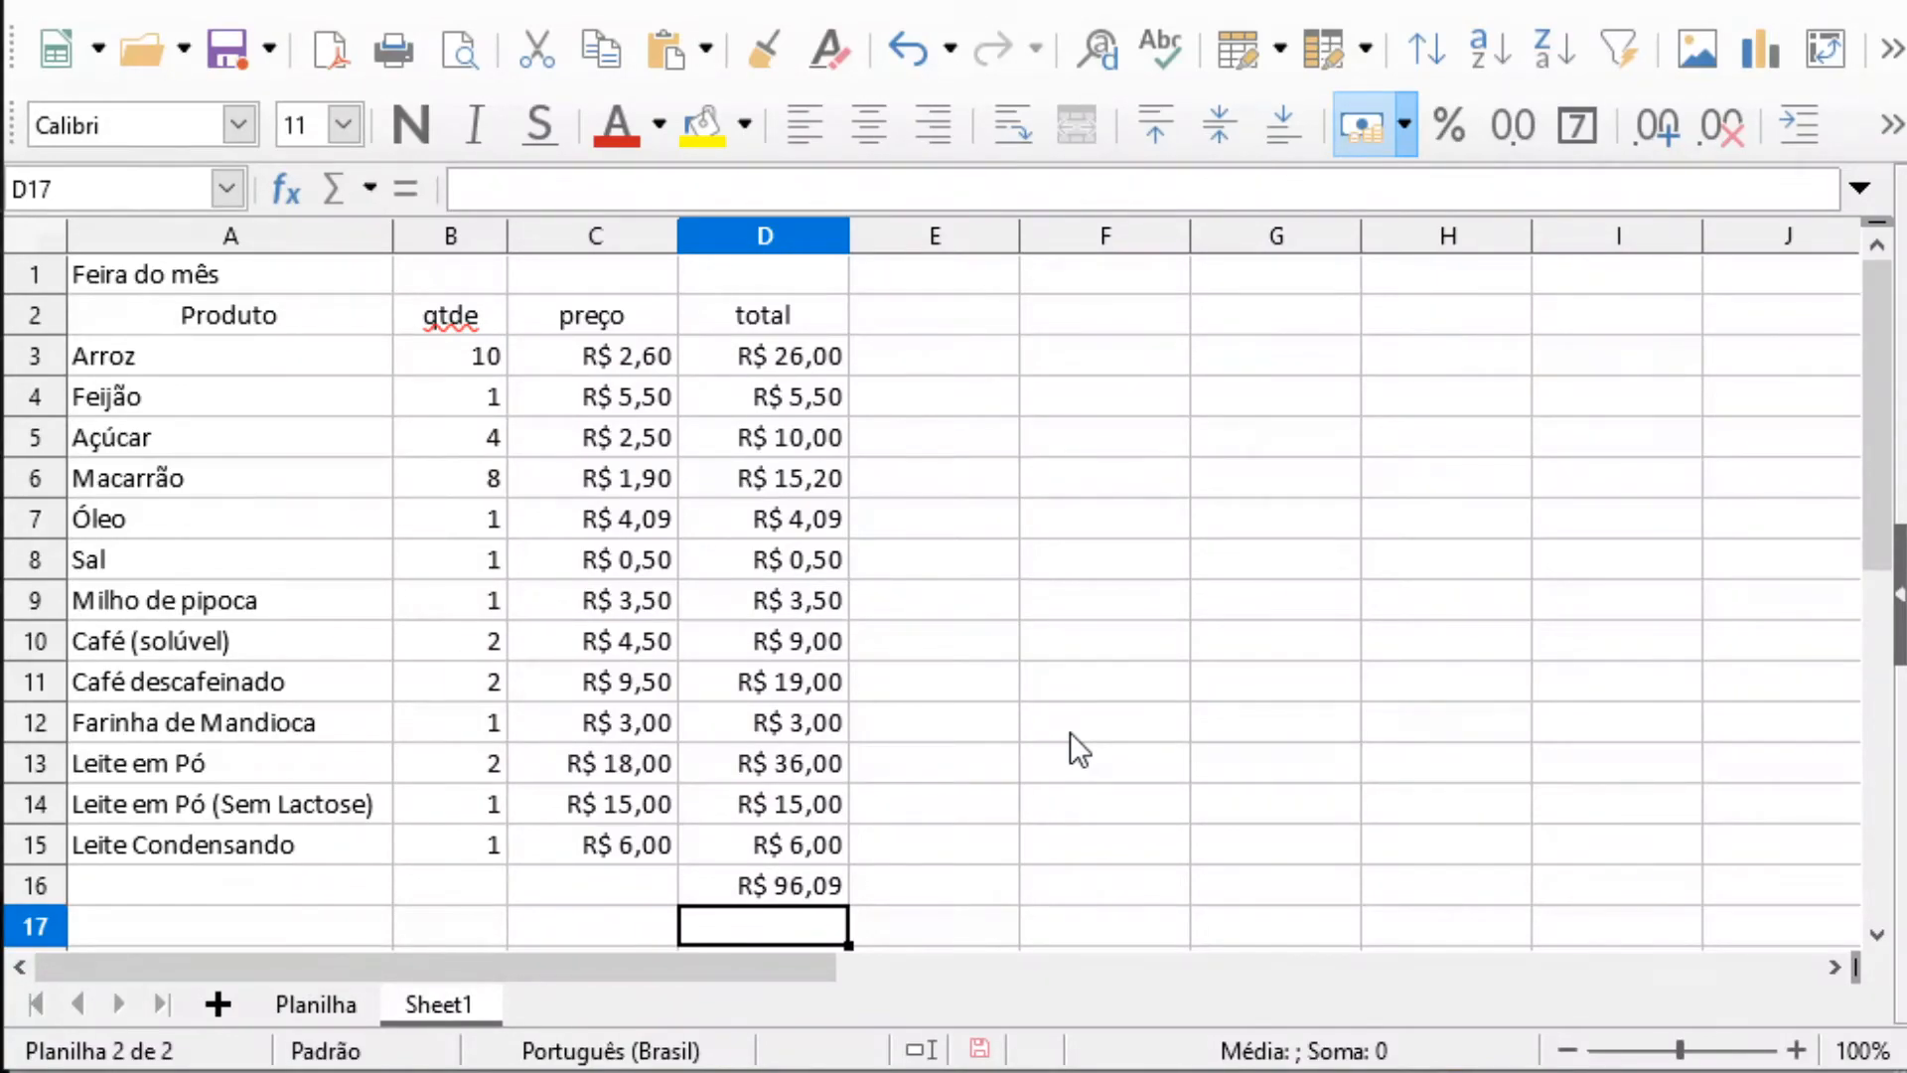
Select the product cells Arroz, Feijão and Açúcar one after another to view their contents
{"action": "left_click", "coordinate": [257, 361]}
{"action": "left_click", "coordinate": [464, 357]}
{"action": "left_click", "coordinate": [298, 368]}
{"action": "left_click", "coordinate": [288, 386]}
{"action": "left_click", "coordinate": [310, 365]}
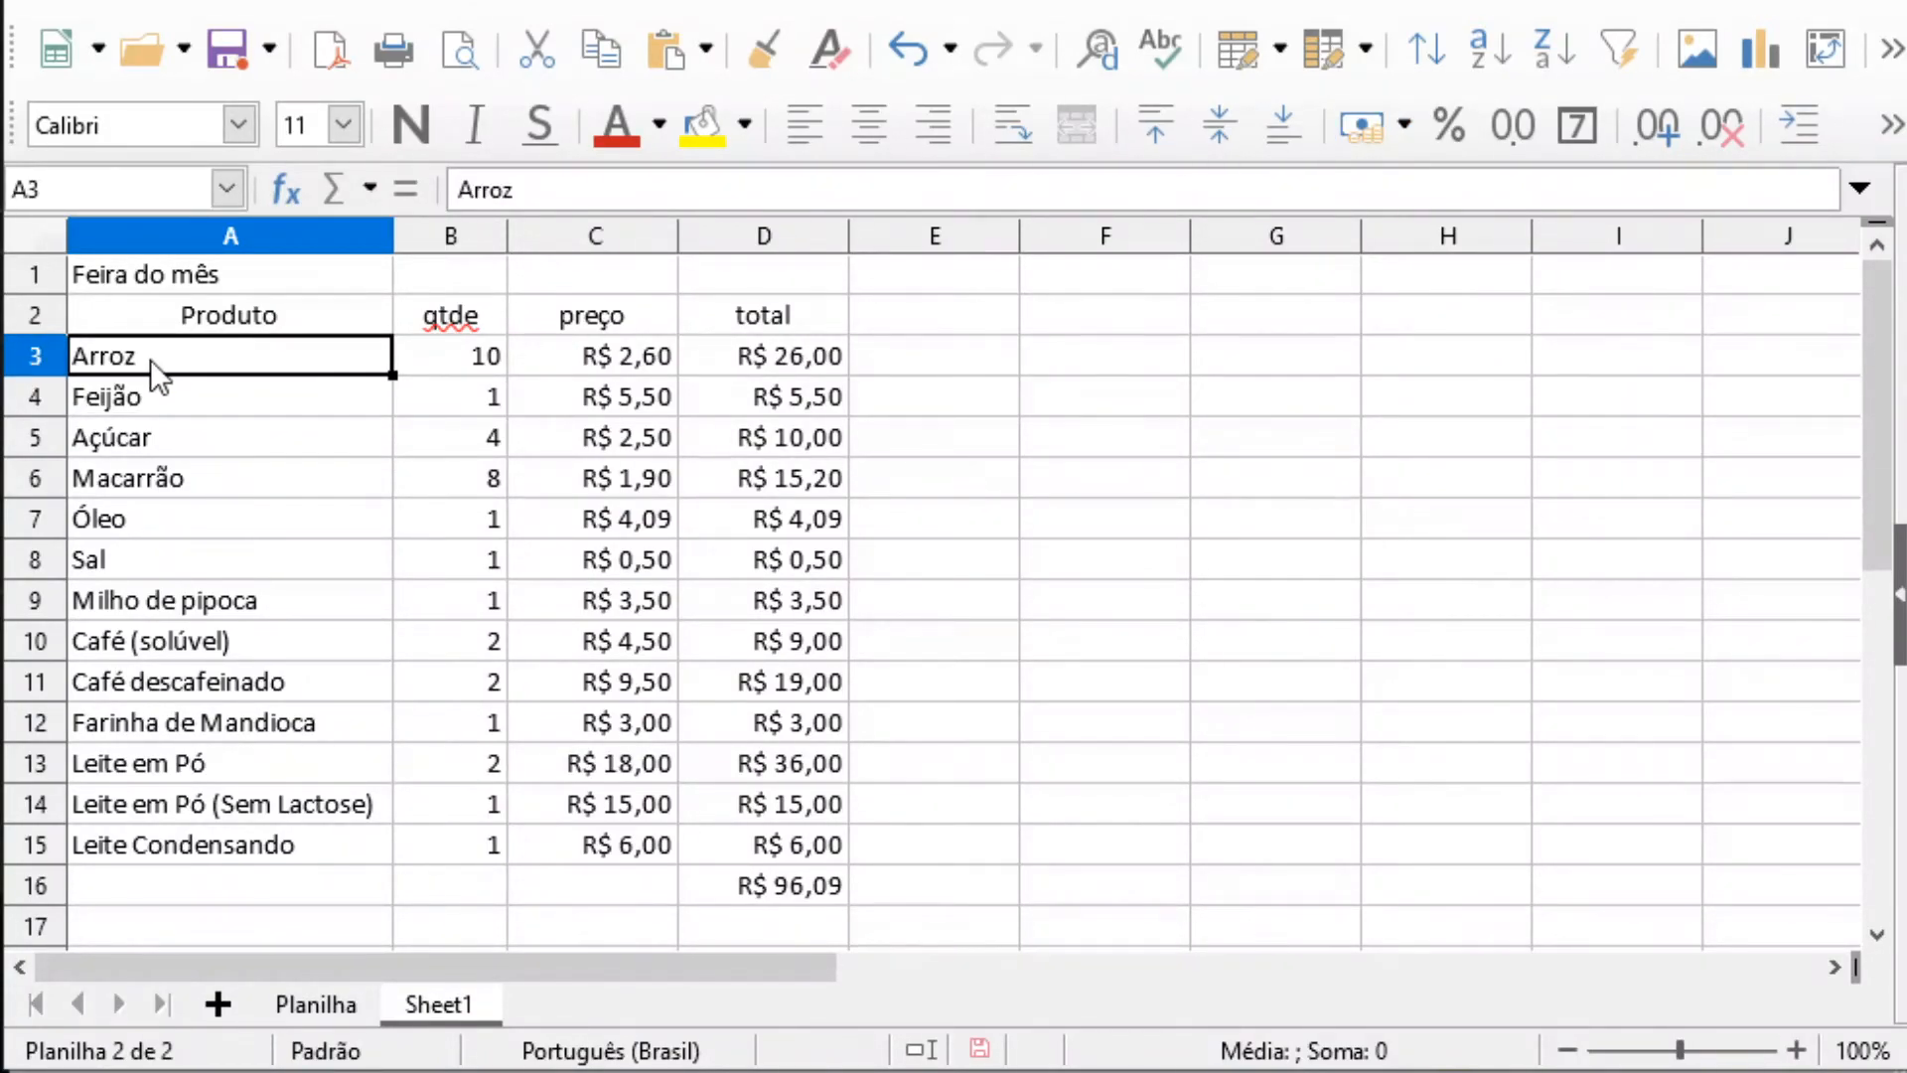
{"action": "left_click", "coordinate": [210, 398]}
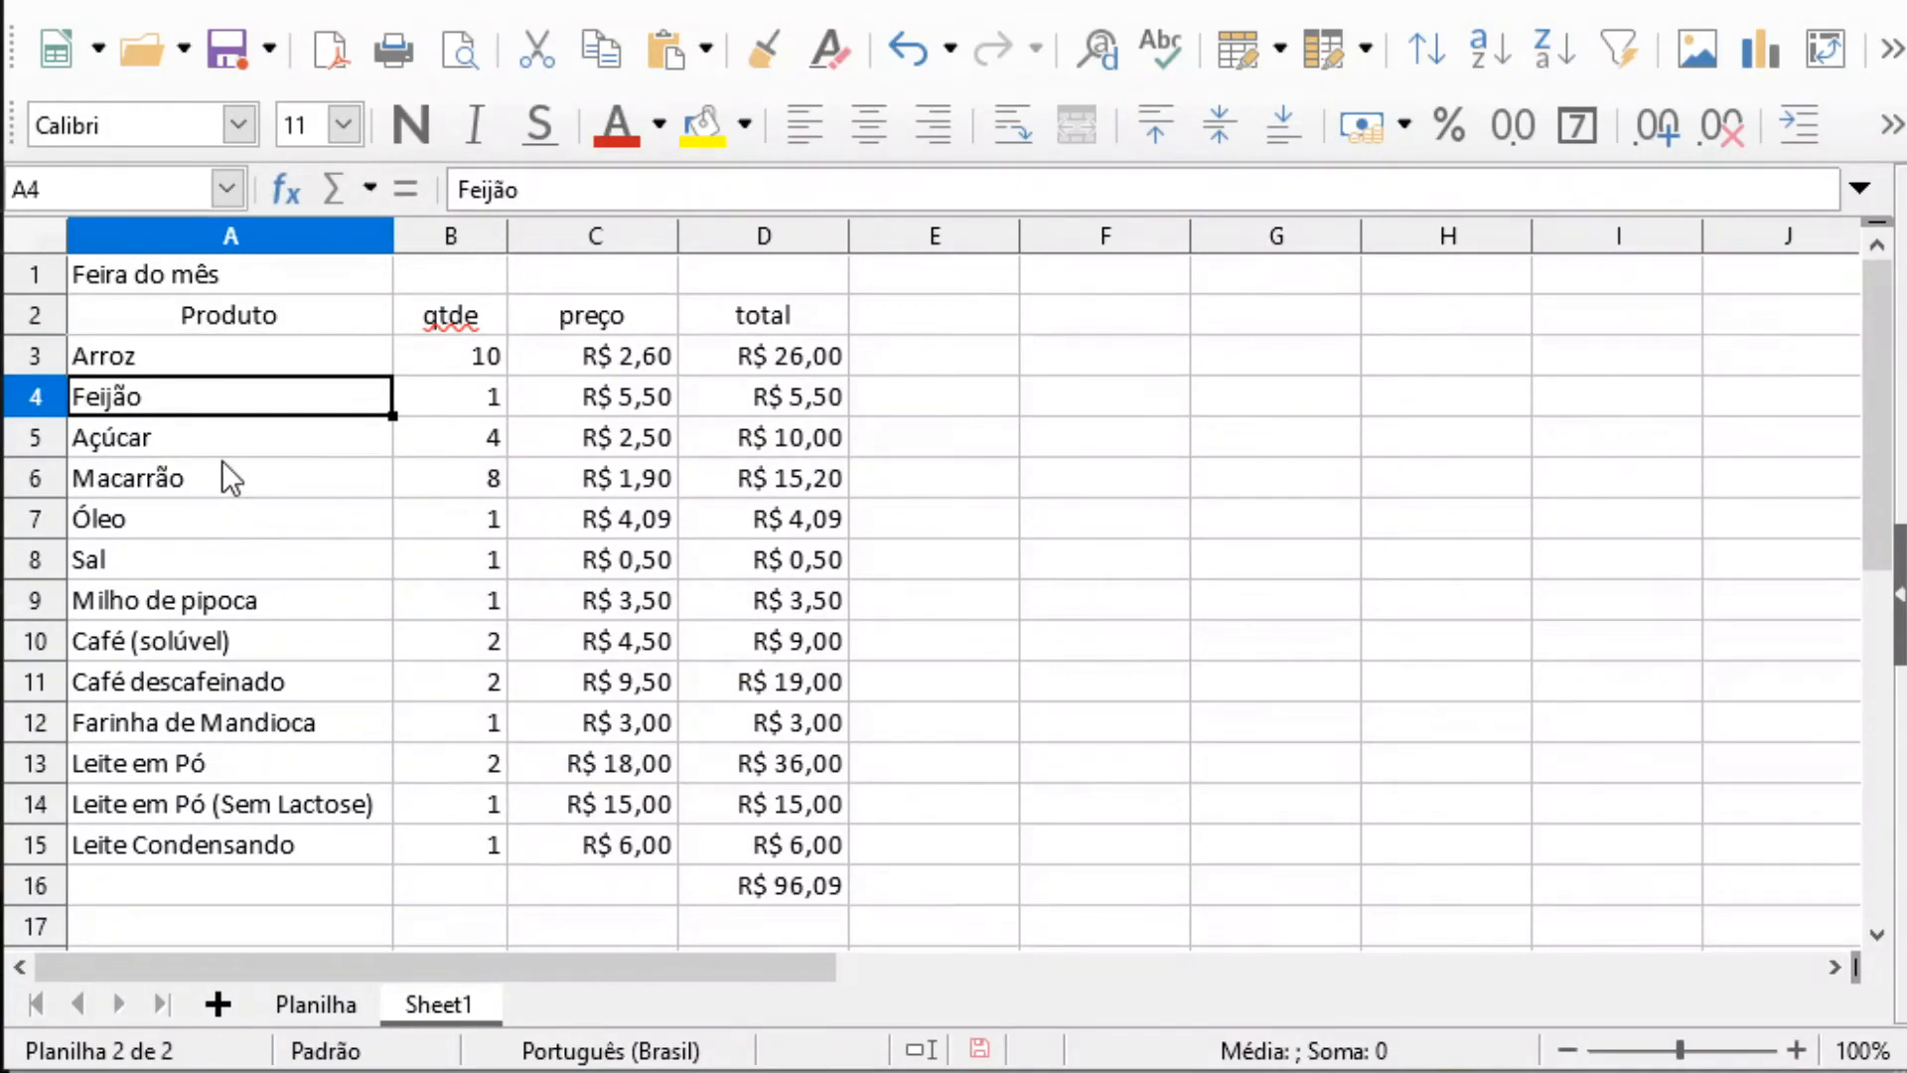
{"action": "left_click", "coordinate": [184, 437]}
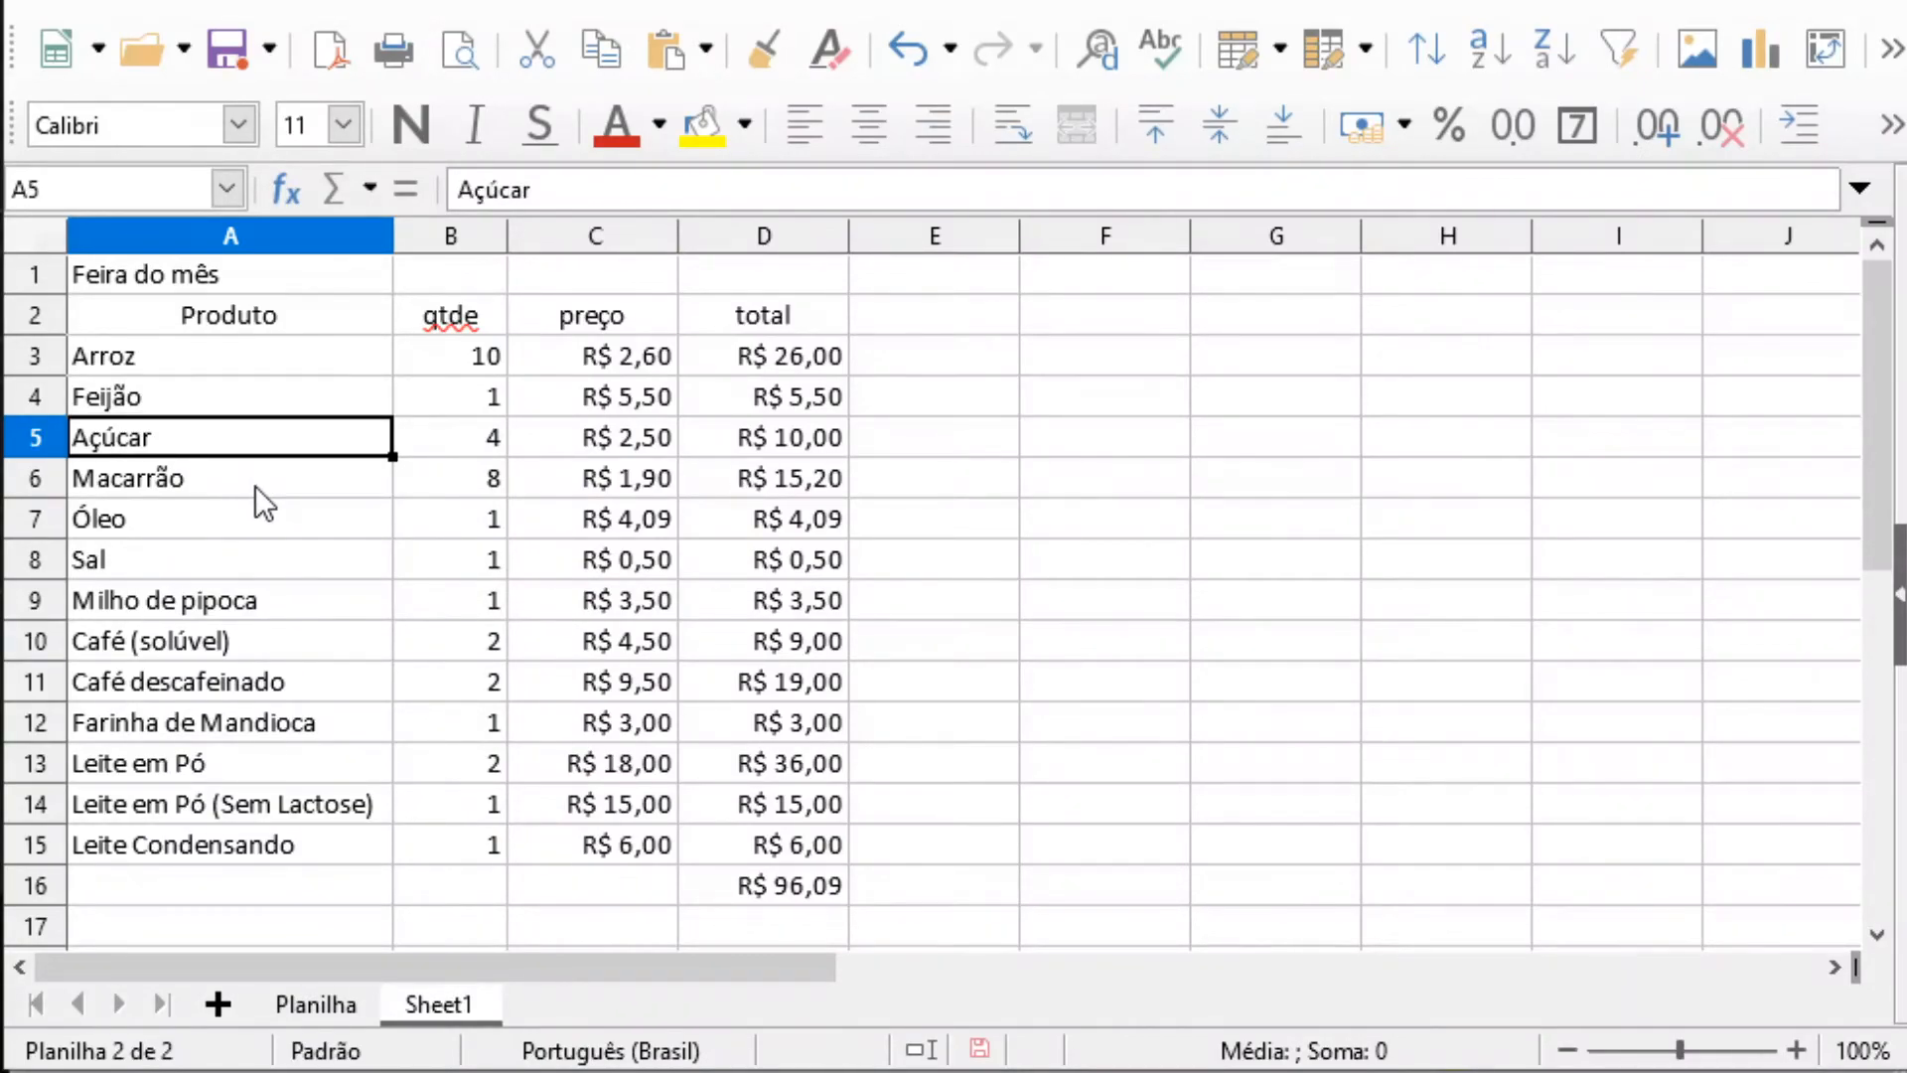
Review the Arroz row's product, quantity and price cells and the formula in its total cell D3
{"action": "left_click", "coordinate": [238, 358]}
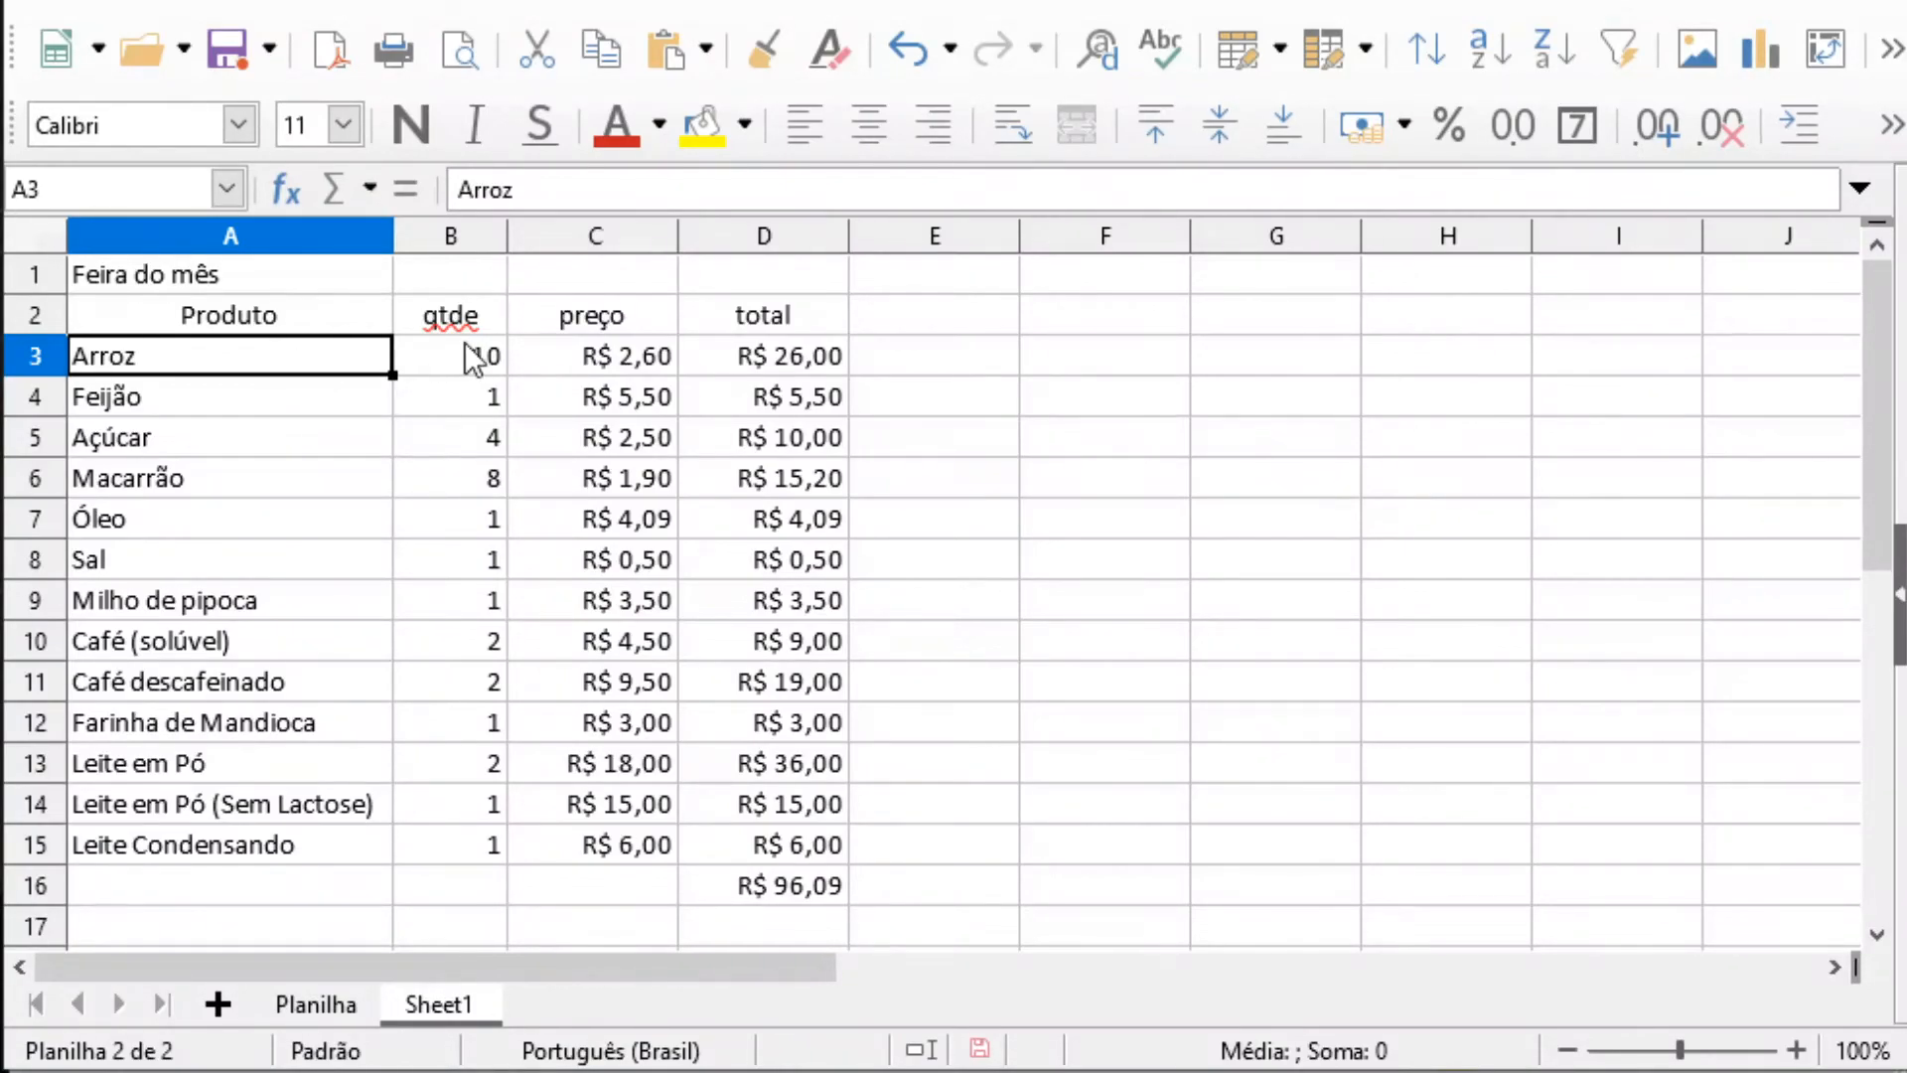
{"action": "left_click", "coordinate": [487, 355]}
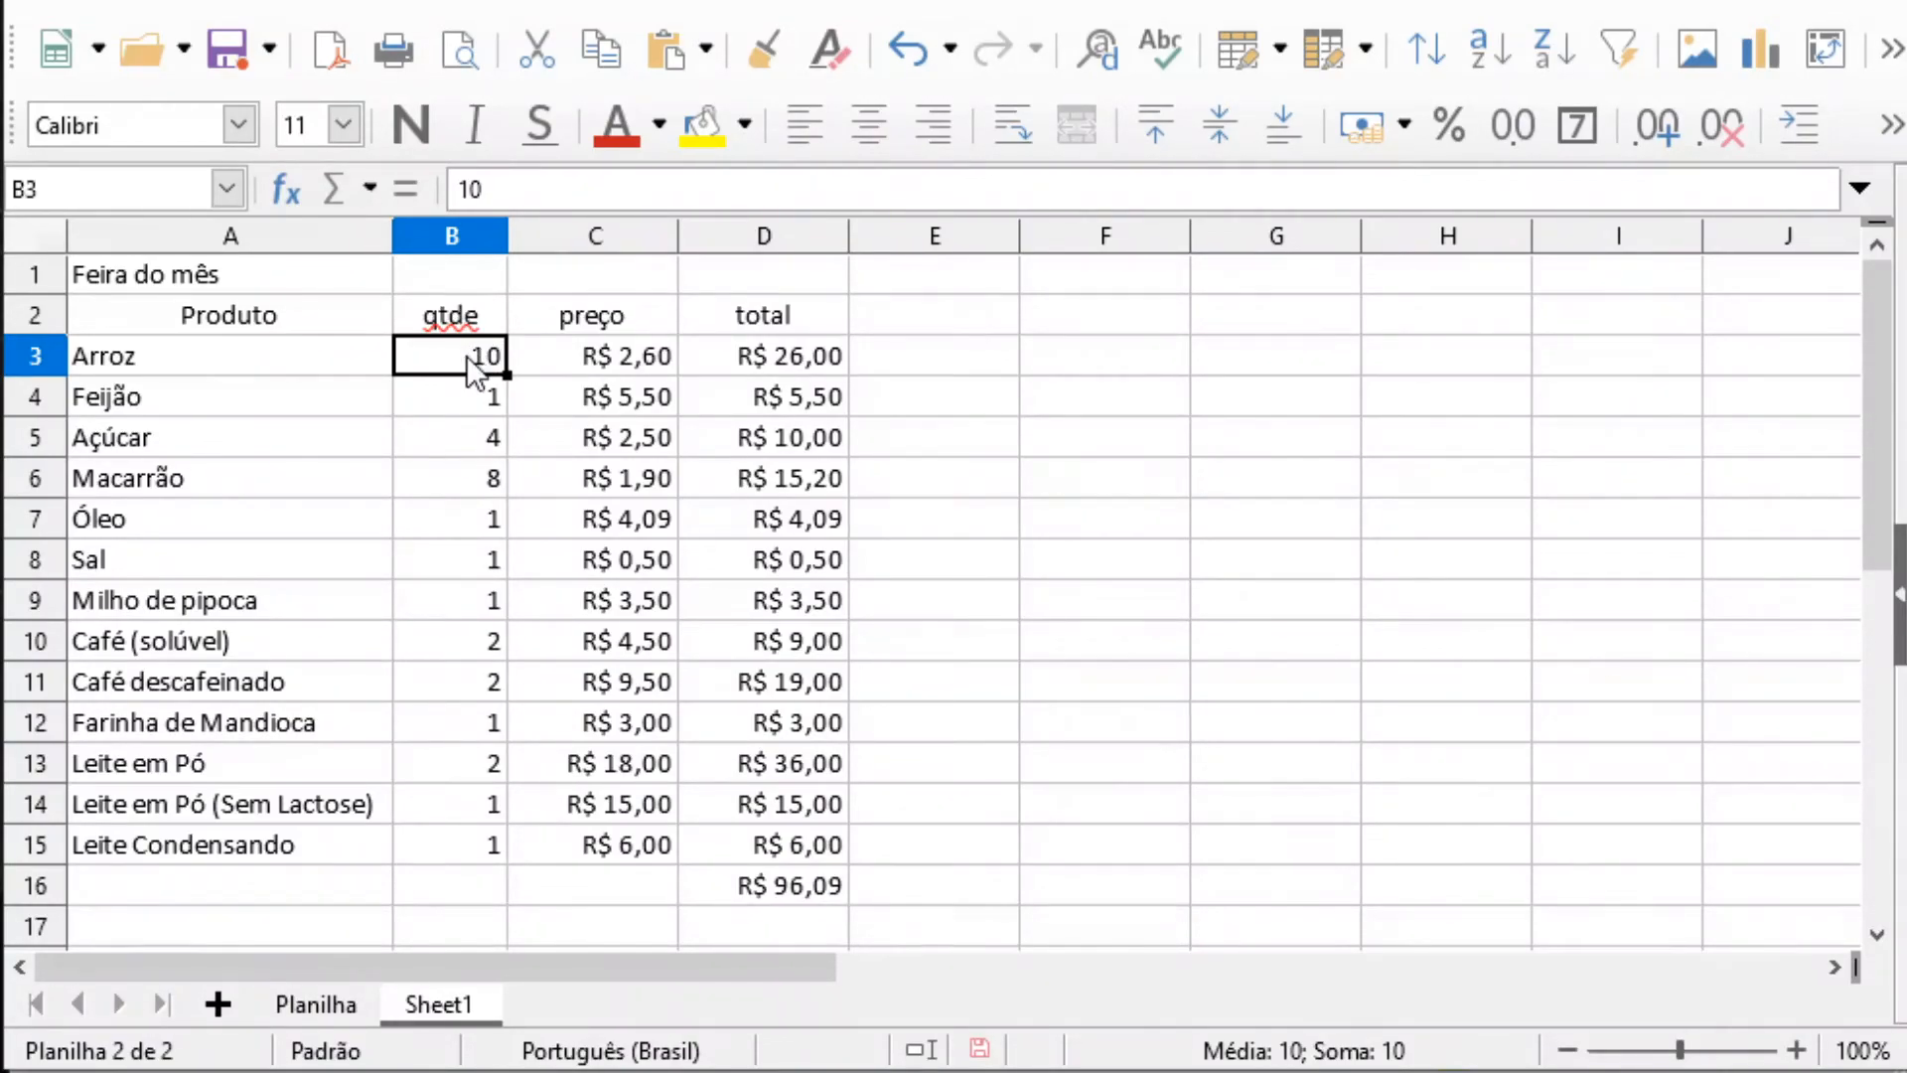
{"action": "left_click", "coordinate": [644, 358]}
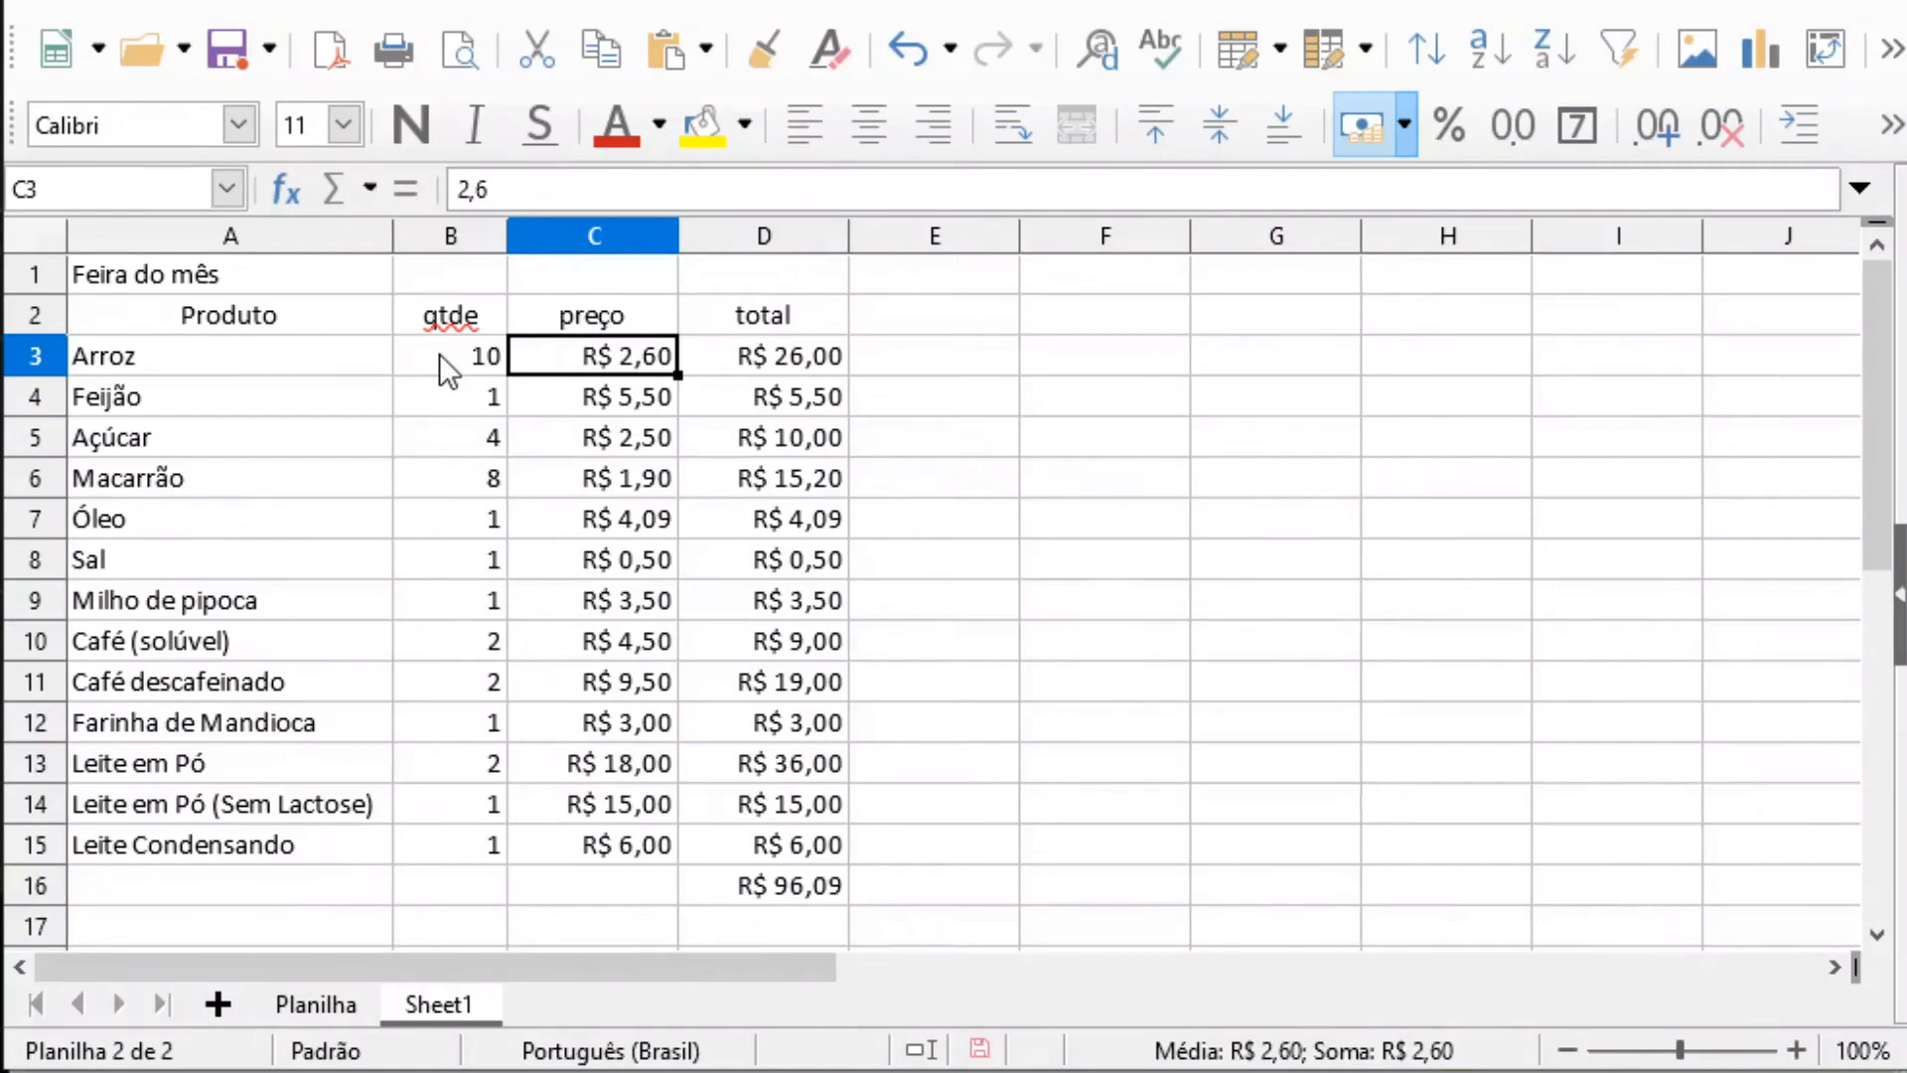
{"action": "left_click", "coordinate": [242, 367]}
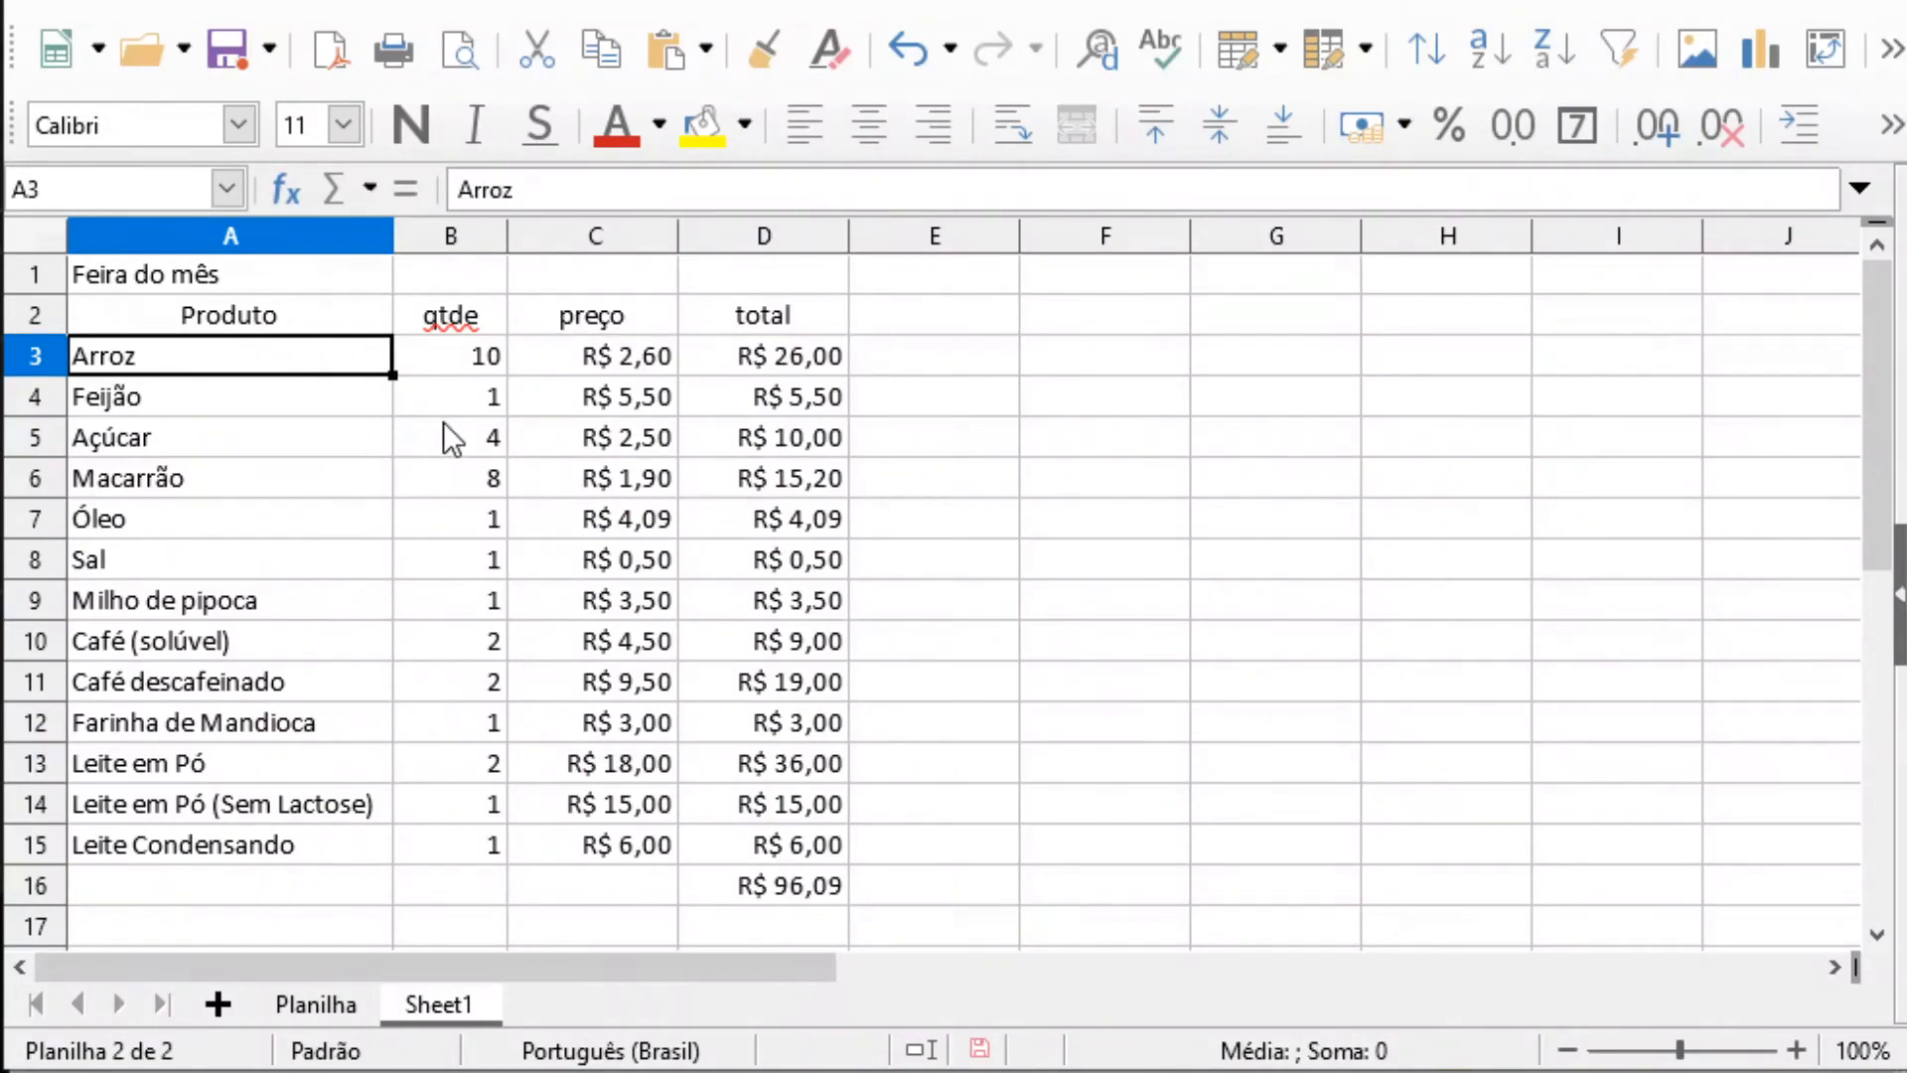
{"action": "left_click", "coordinate": [795, 362]}
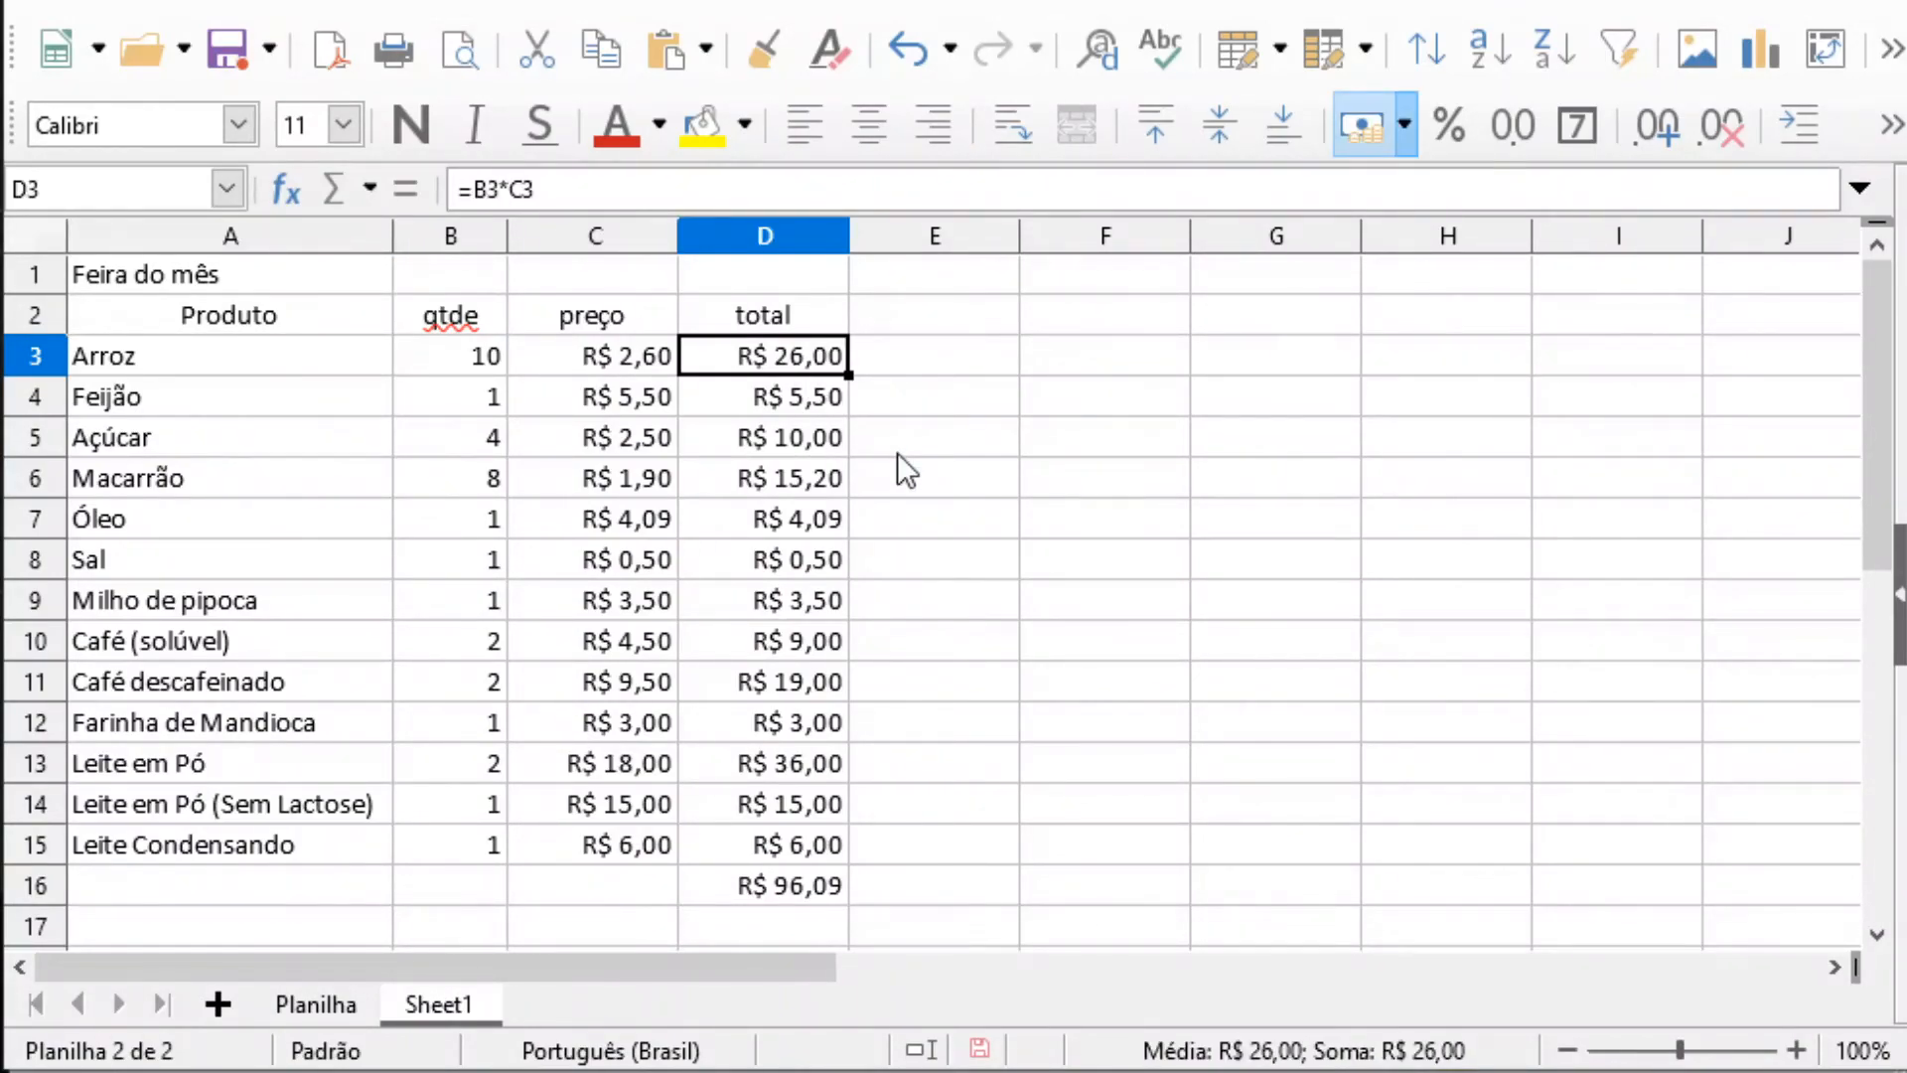
Switch to the Planilha sheet and look over cell A2 and the empty cells below it in column A
{"action": "left_click", "coordinate": [285, 878]}
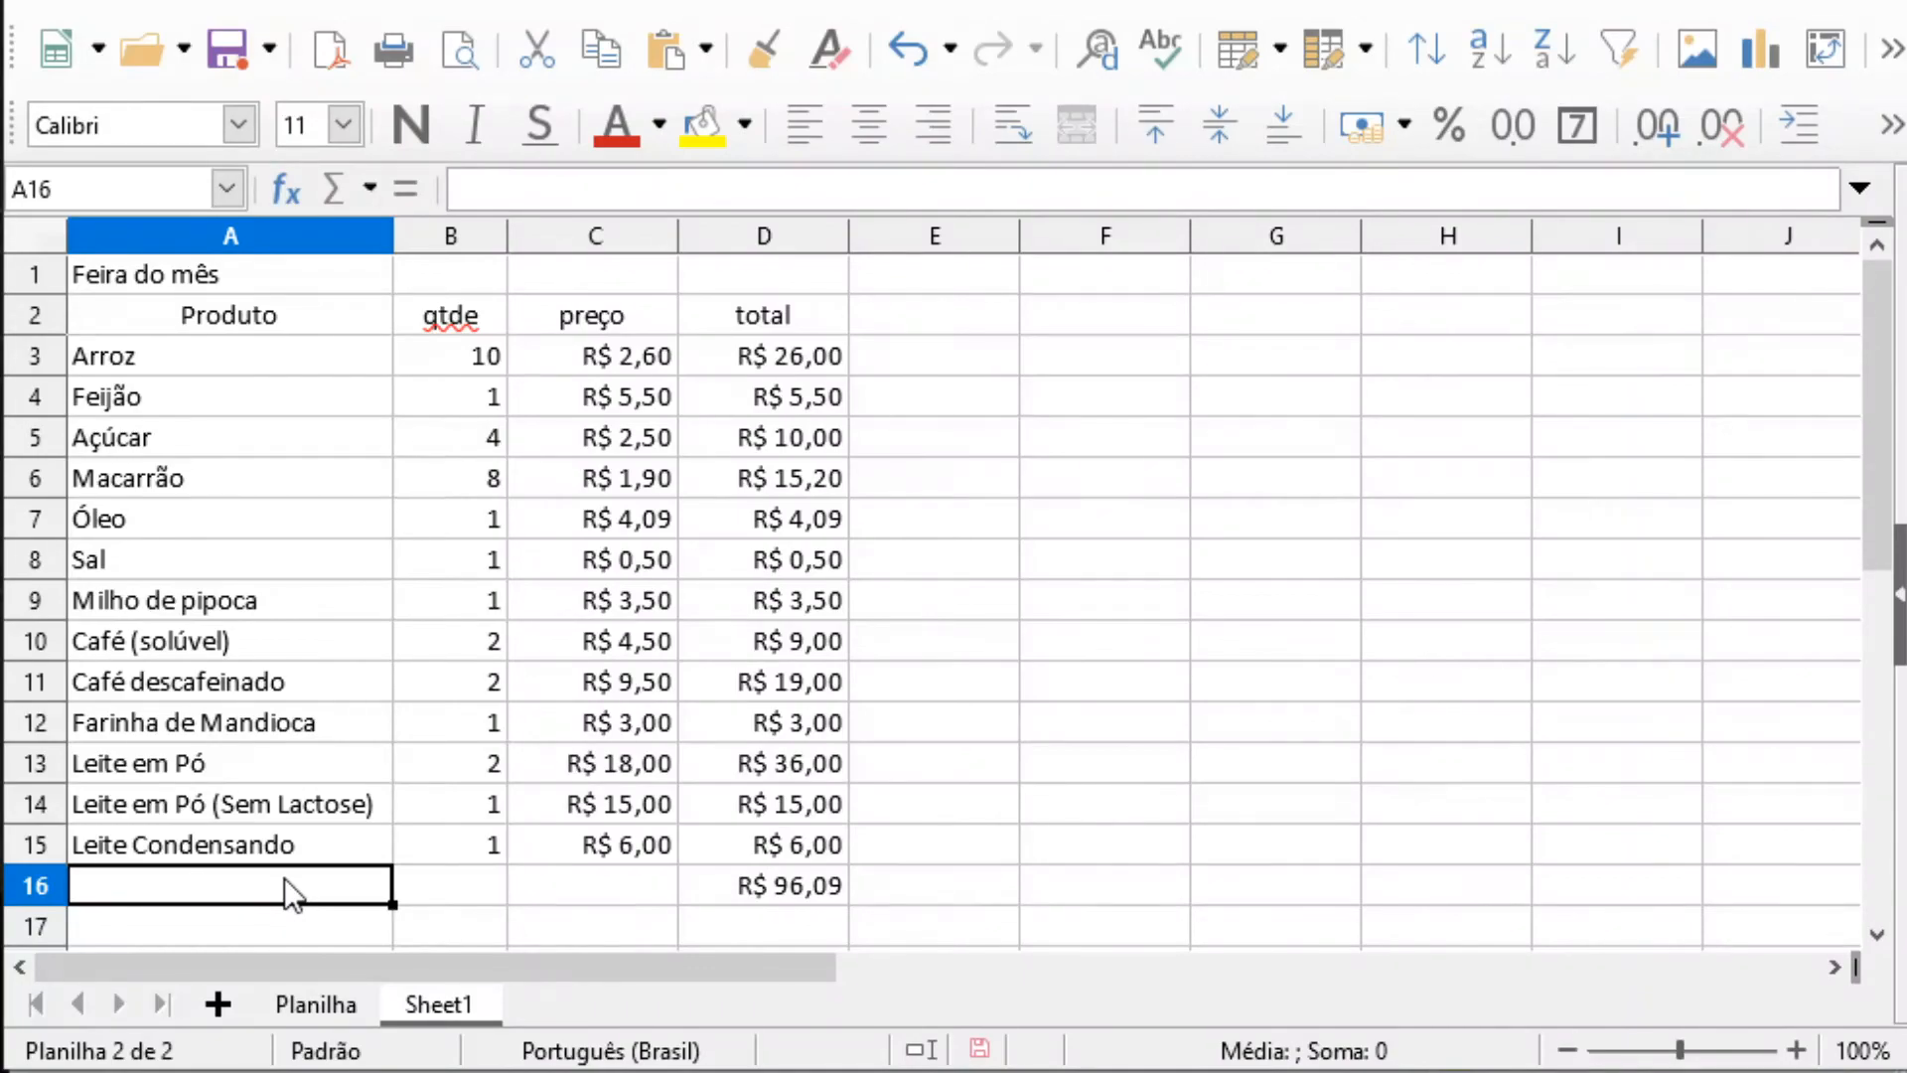
{"action": "left_click", "coordinate": [301, 998]}
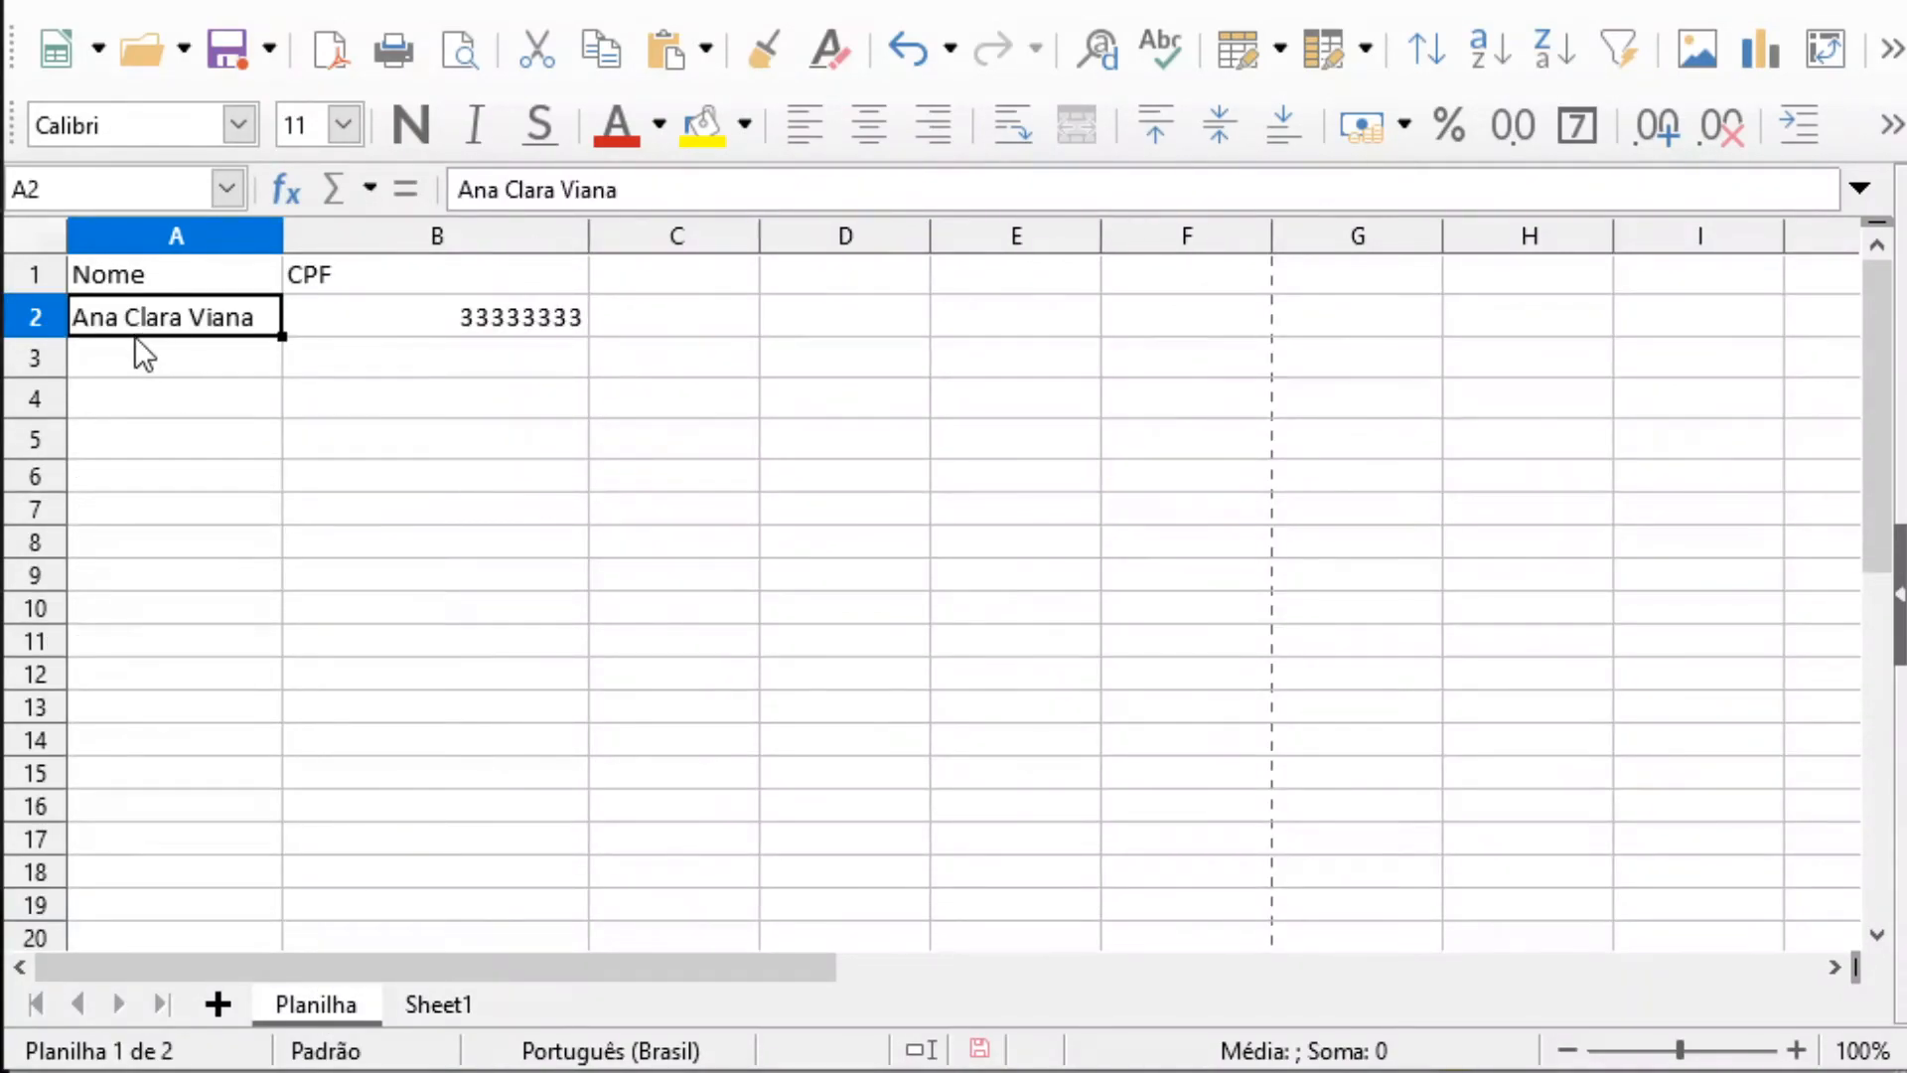
{"action": "left_click", "coordinate": [157, 352]}
{"action": "left_click", "coordinate": [199, 476]}
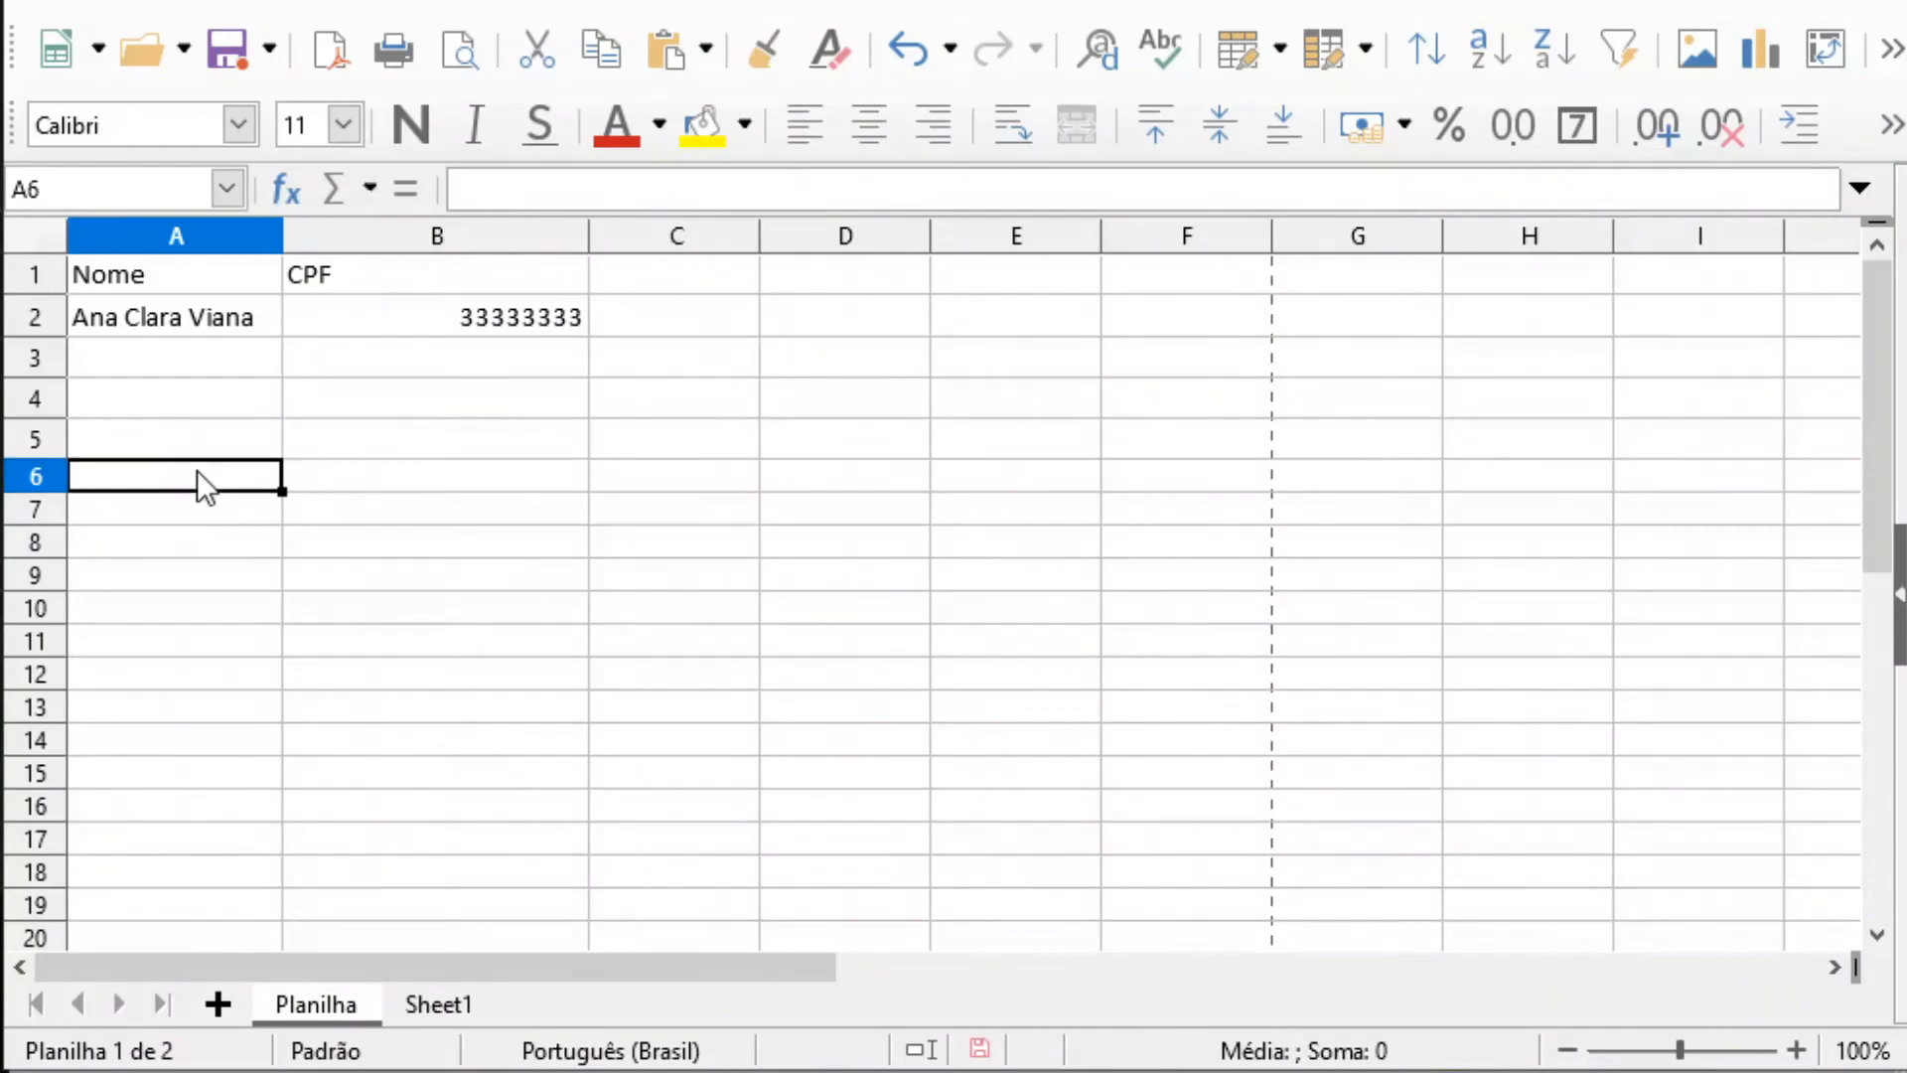
{"action": "left_click", "coordinate": [211, 501]}
{"action": "left_click", "coordinate": [229, 392]}
{"action": "left_click", "coordinate": [235, 350]}
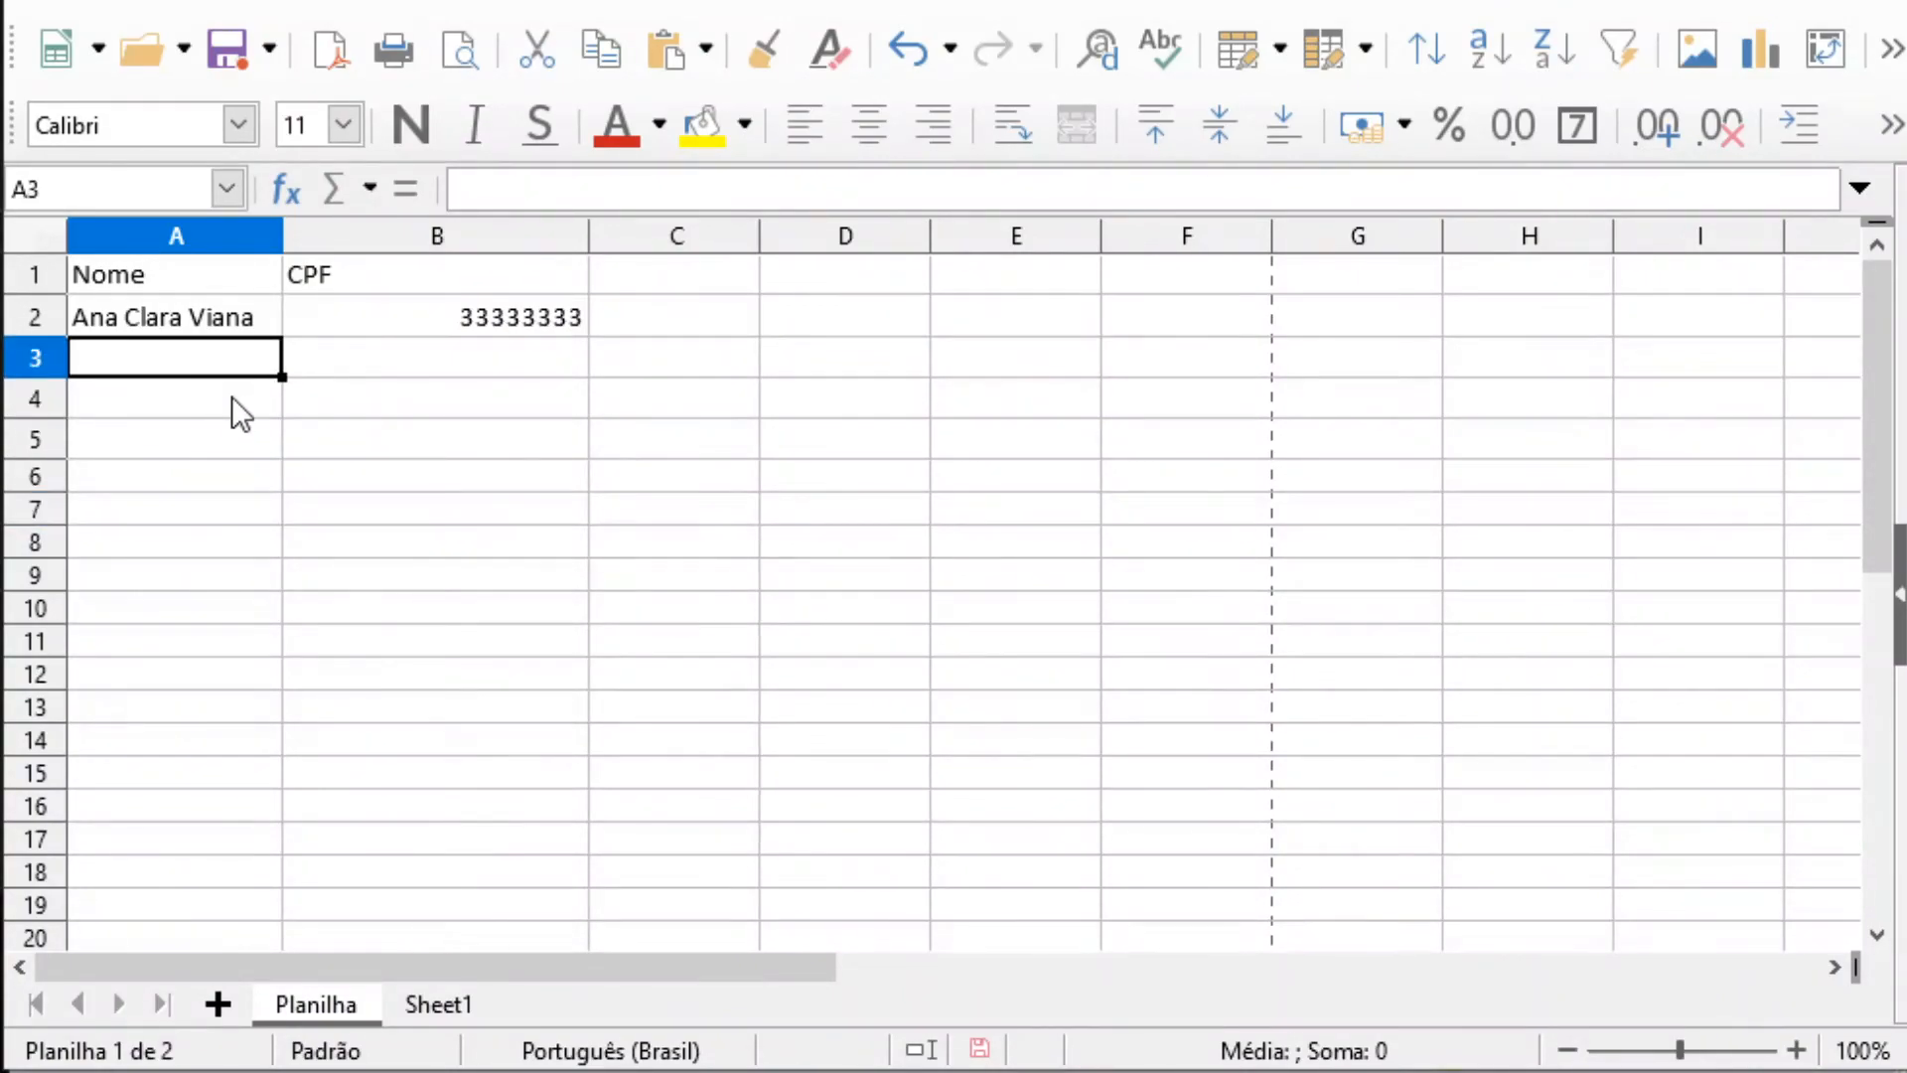
{"action": "left_click", "coordinate": [192, 320]}
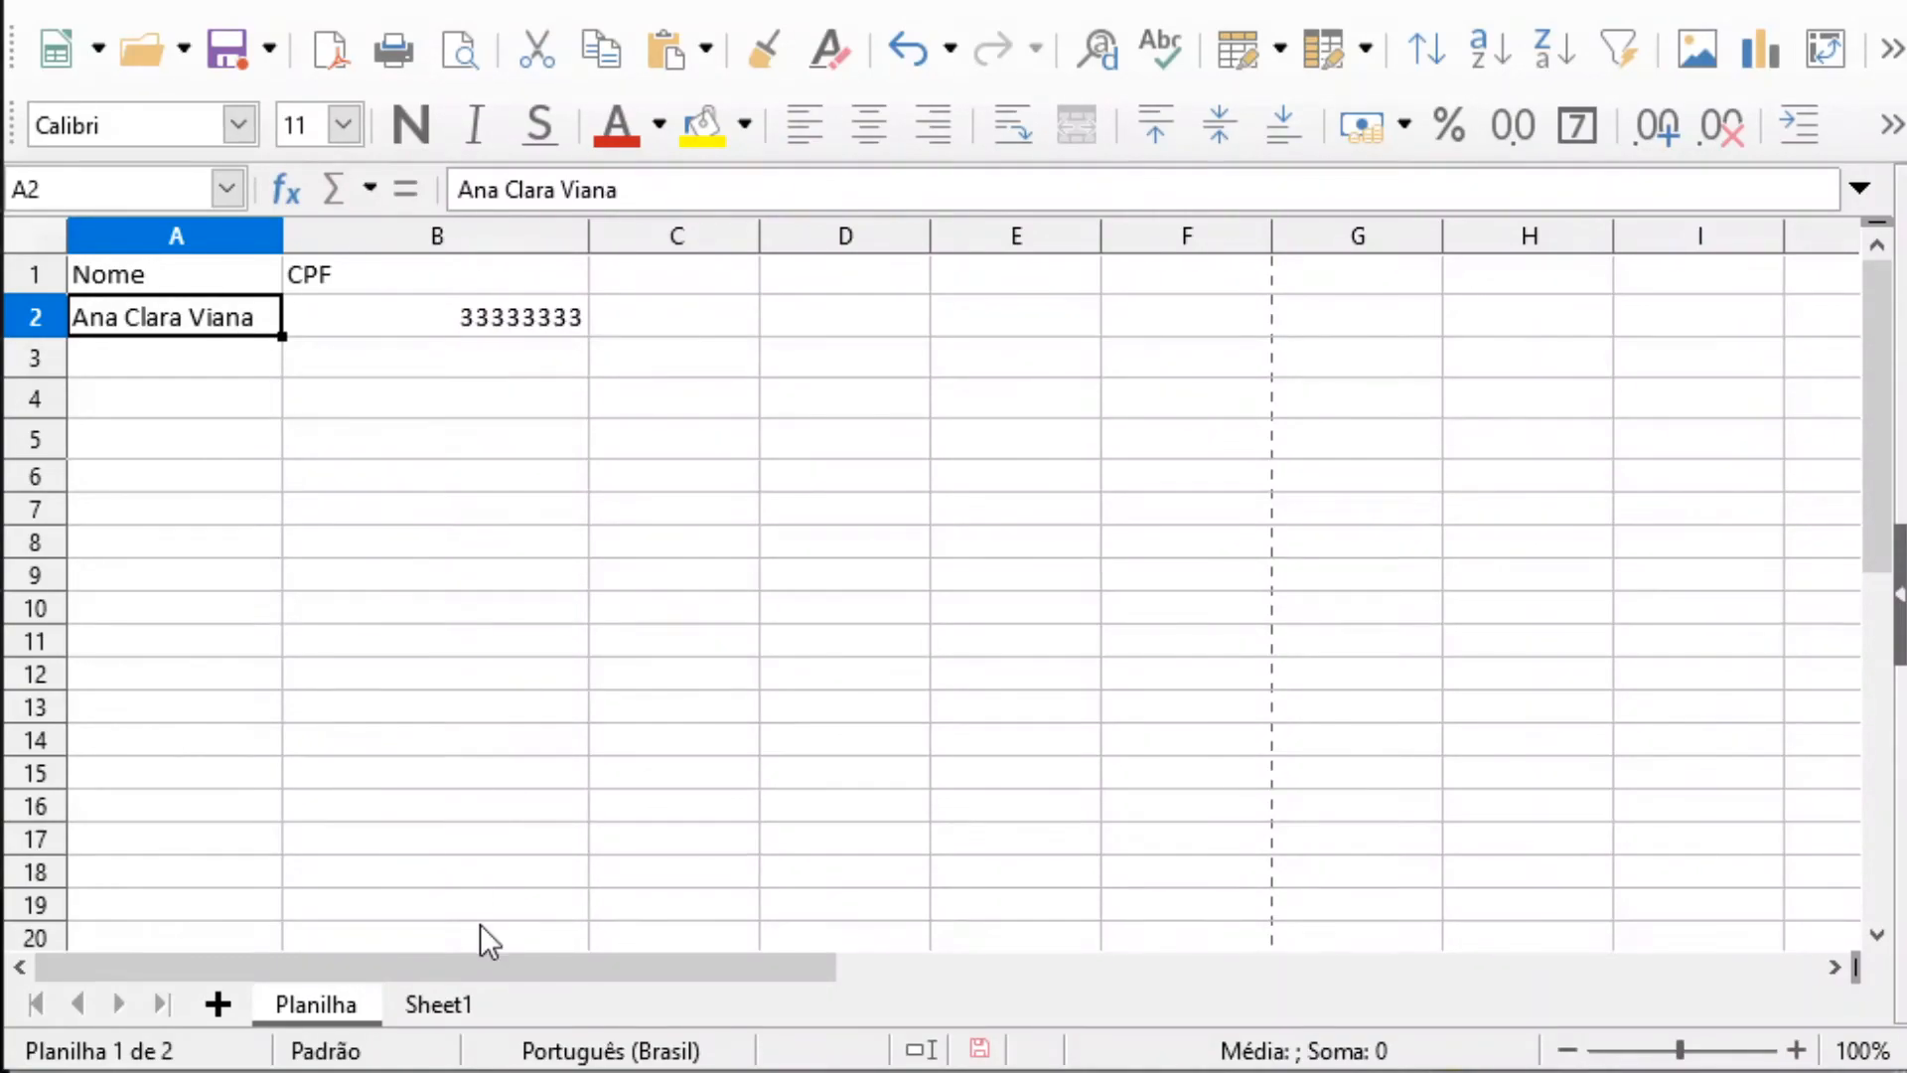
Return to Sheet1 and move through the product, quantity and price cells of the Arroz row
{"action": "left_click", "coordinate": [437, 1001]}
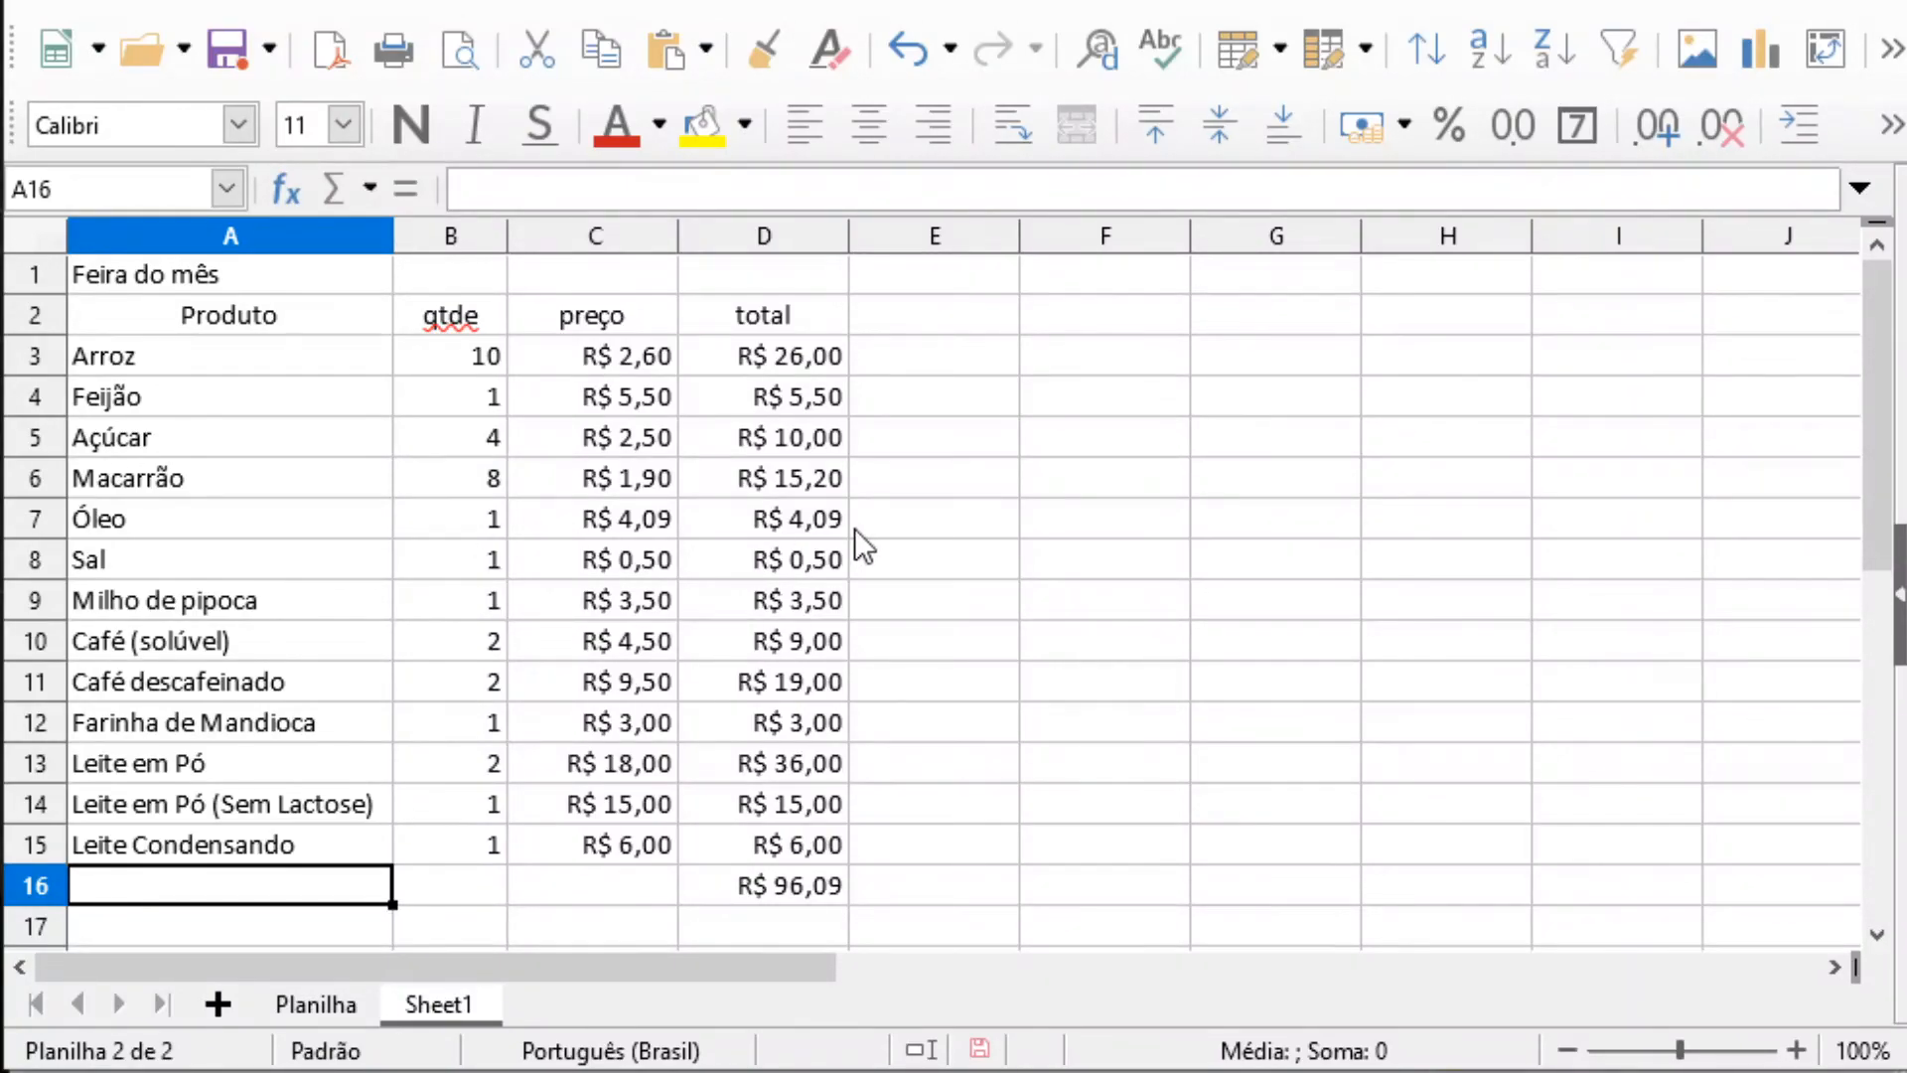
{"action": "left_click", "coordinate": [207, 360]}
{"action": "left_click", "coordinate": [467, 359]}
{"action": "left_click", "coordinate": [641, 358]}
{"action": "left_click", "coordinate": [684, 361]}
{"action": "left_click", "coordinate": [618, 363]}
{"action": "left_click", "coordinate": [447, 367]}
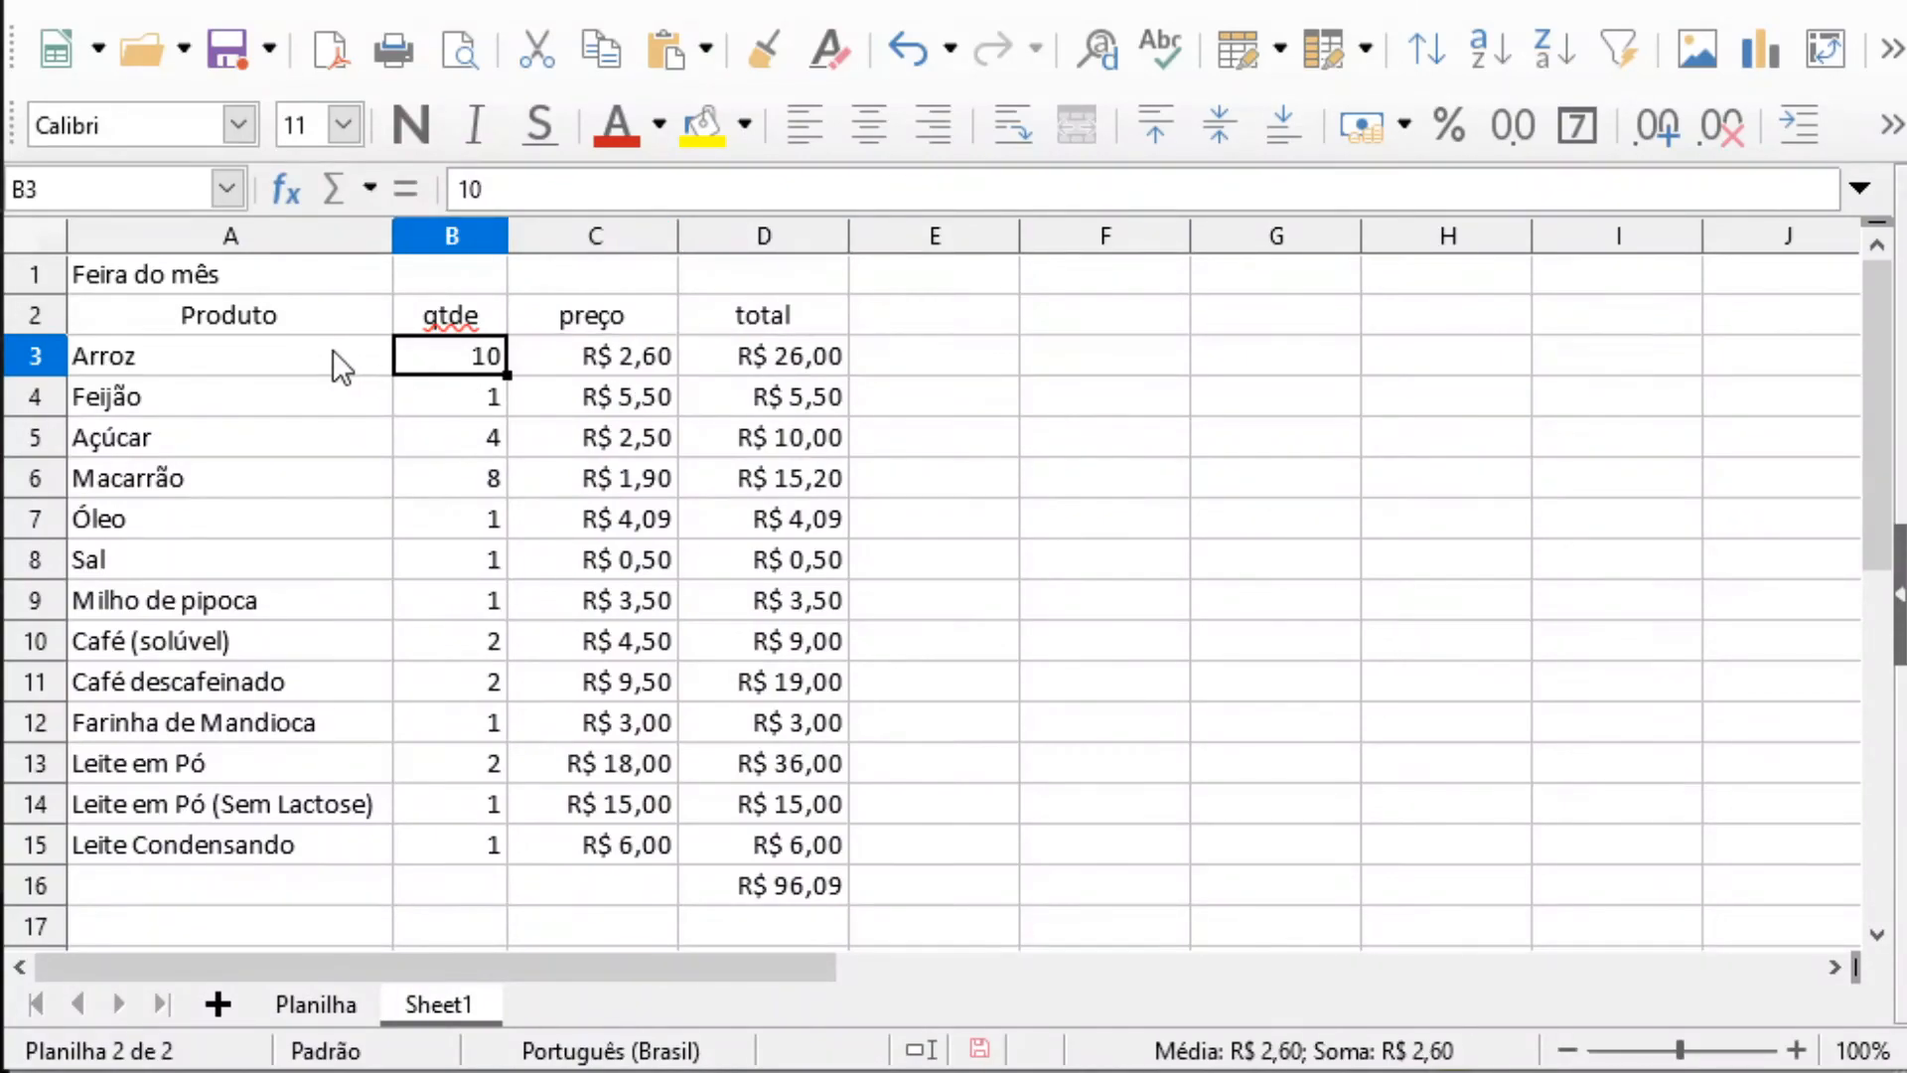
{"action": "left_click", "coordinate": [335, 358]}
View product cells further down column A and the quantity and price of Leite Condensando
{"action": "left_click", "coordinate": [343, 518]}
{"action": "left_click", "coordinate": [273, 675]}
{"action": "left_click", "coordinate": [313, 763]}
{"action": "left_click", "coordinate": [443, 839]}
{"action": "left_click", "coordinate": [626, 853]}
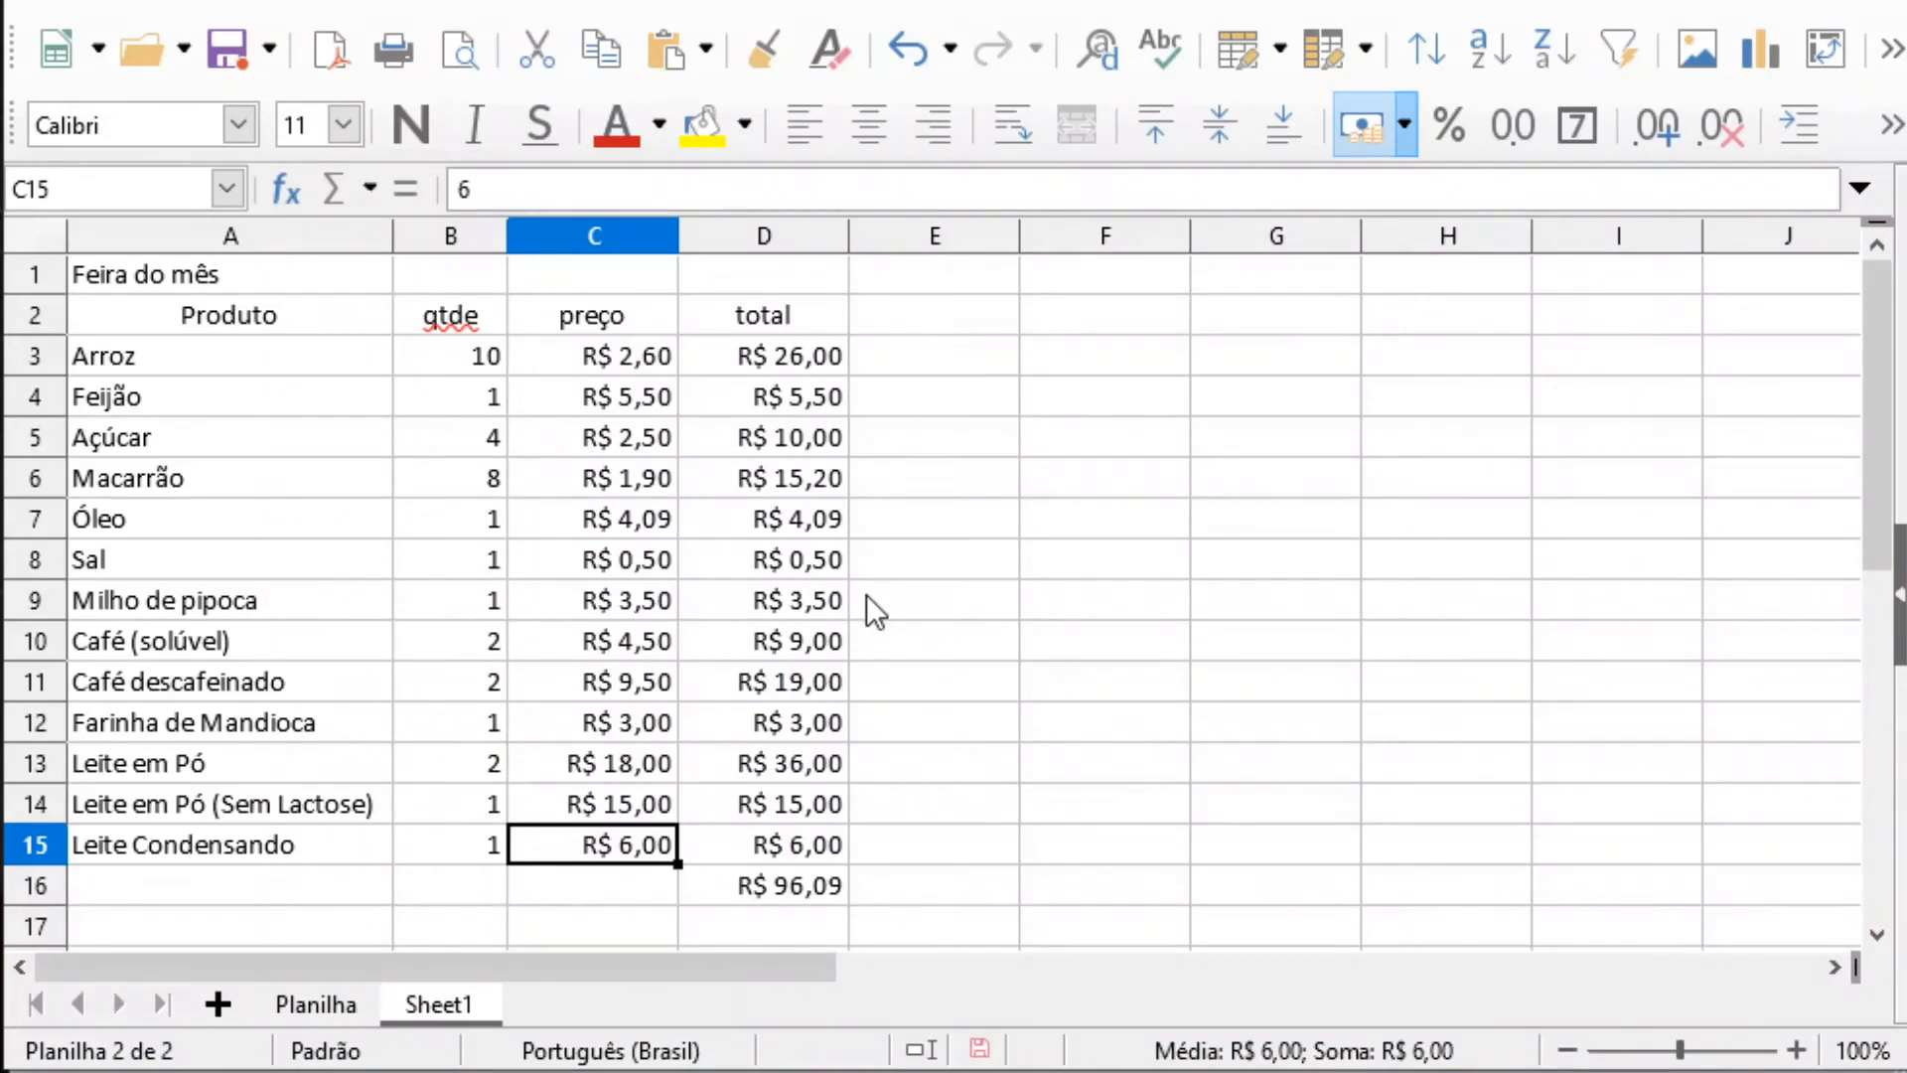
Move the cell selection around the table and down the quantity column, finishing on cell B14
{"action": "left_click", "coordinate": [1122, 437]}
{"action": "left_click", "coordinate": [537, 479]}
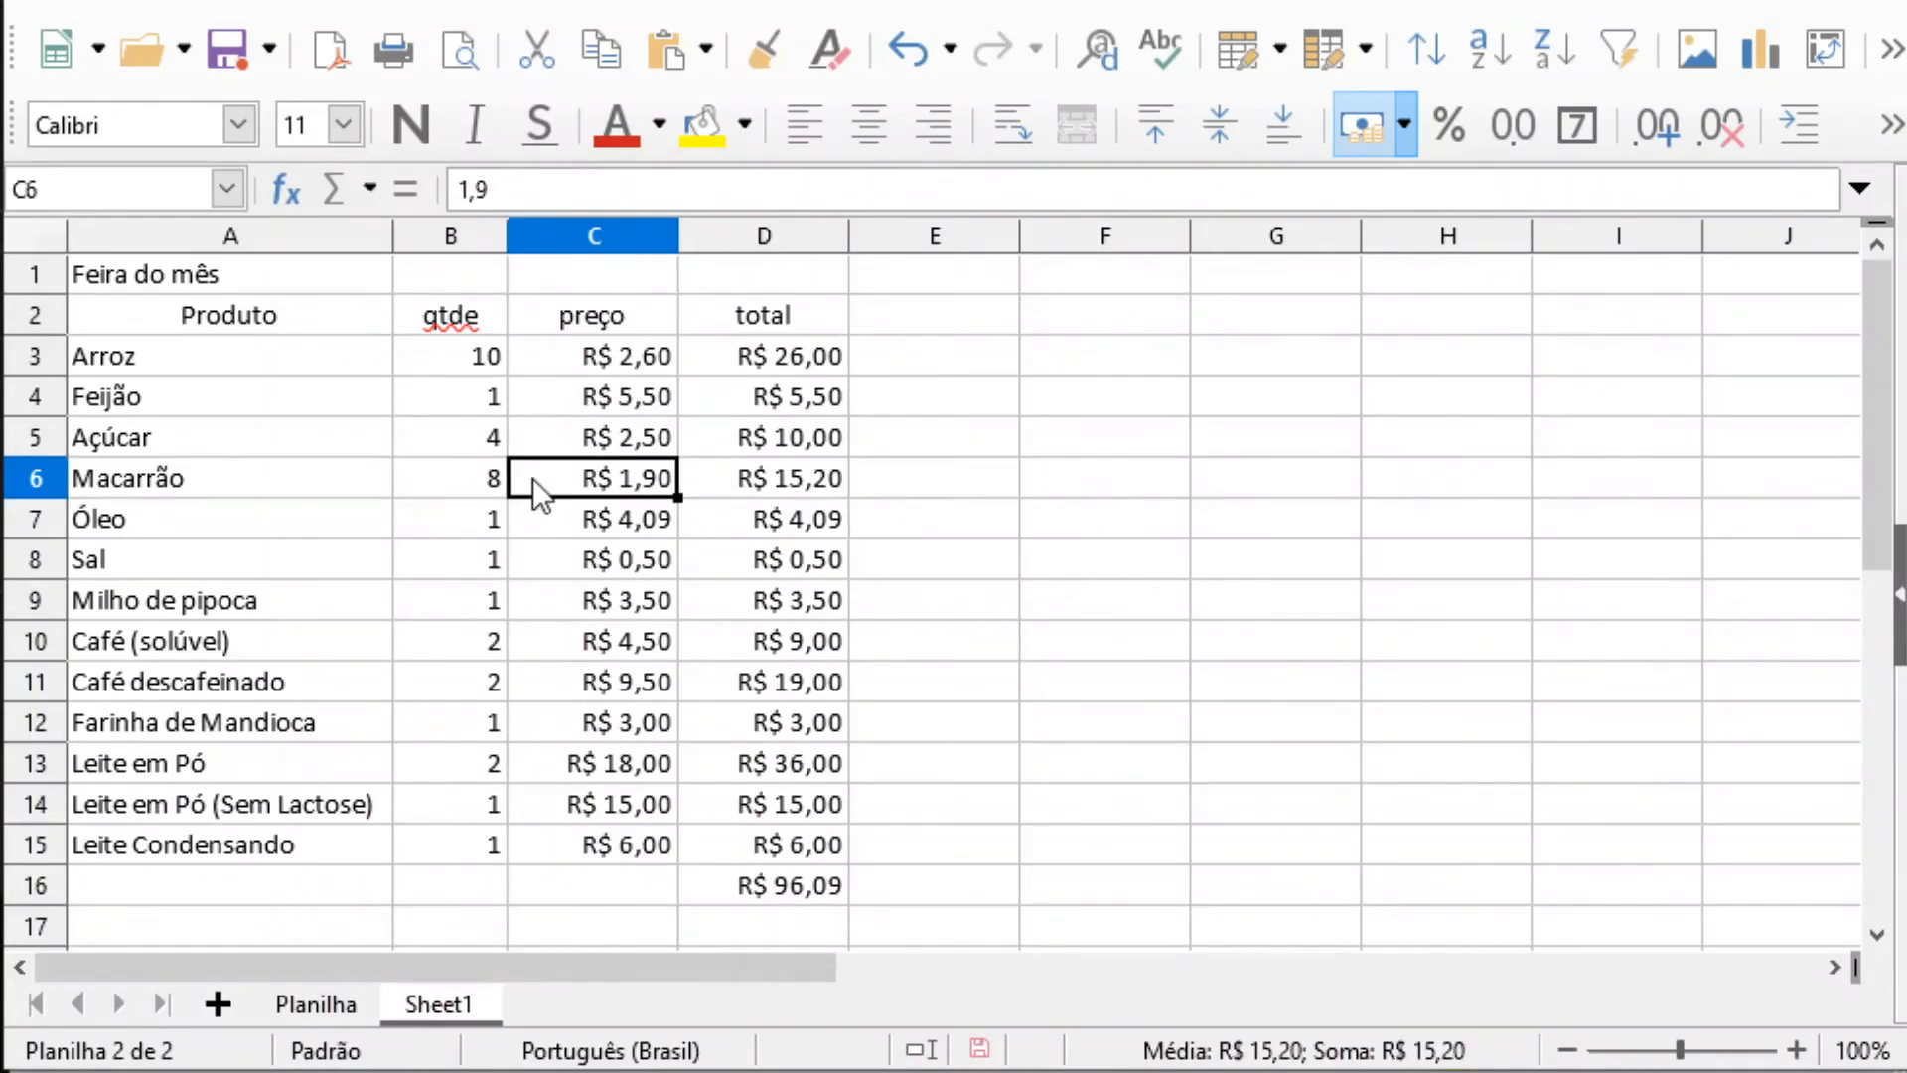
{"action": "left_click", "coordinate": [402, 400]}
{"action": "left_click", "coordinate": [373, 405]}
{"action": "left_click", "coordinate": [332, 495]}
{"action": "left_click", "coordinate": [475, 616]}
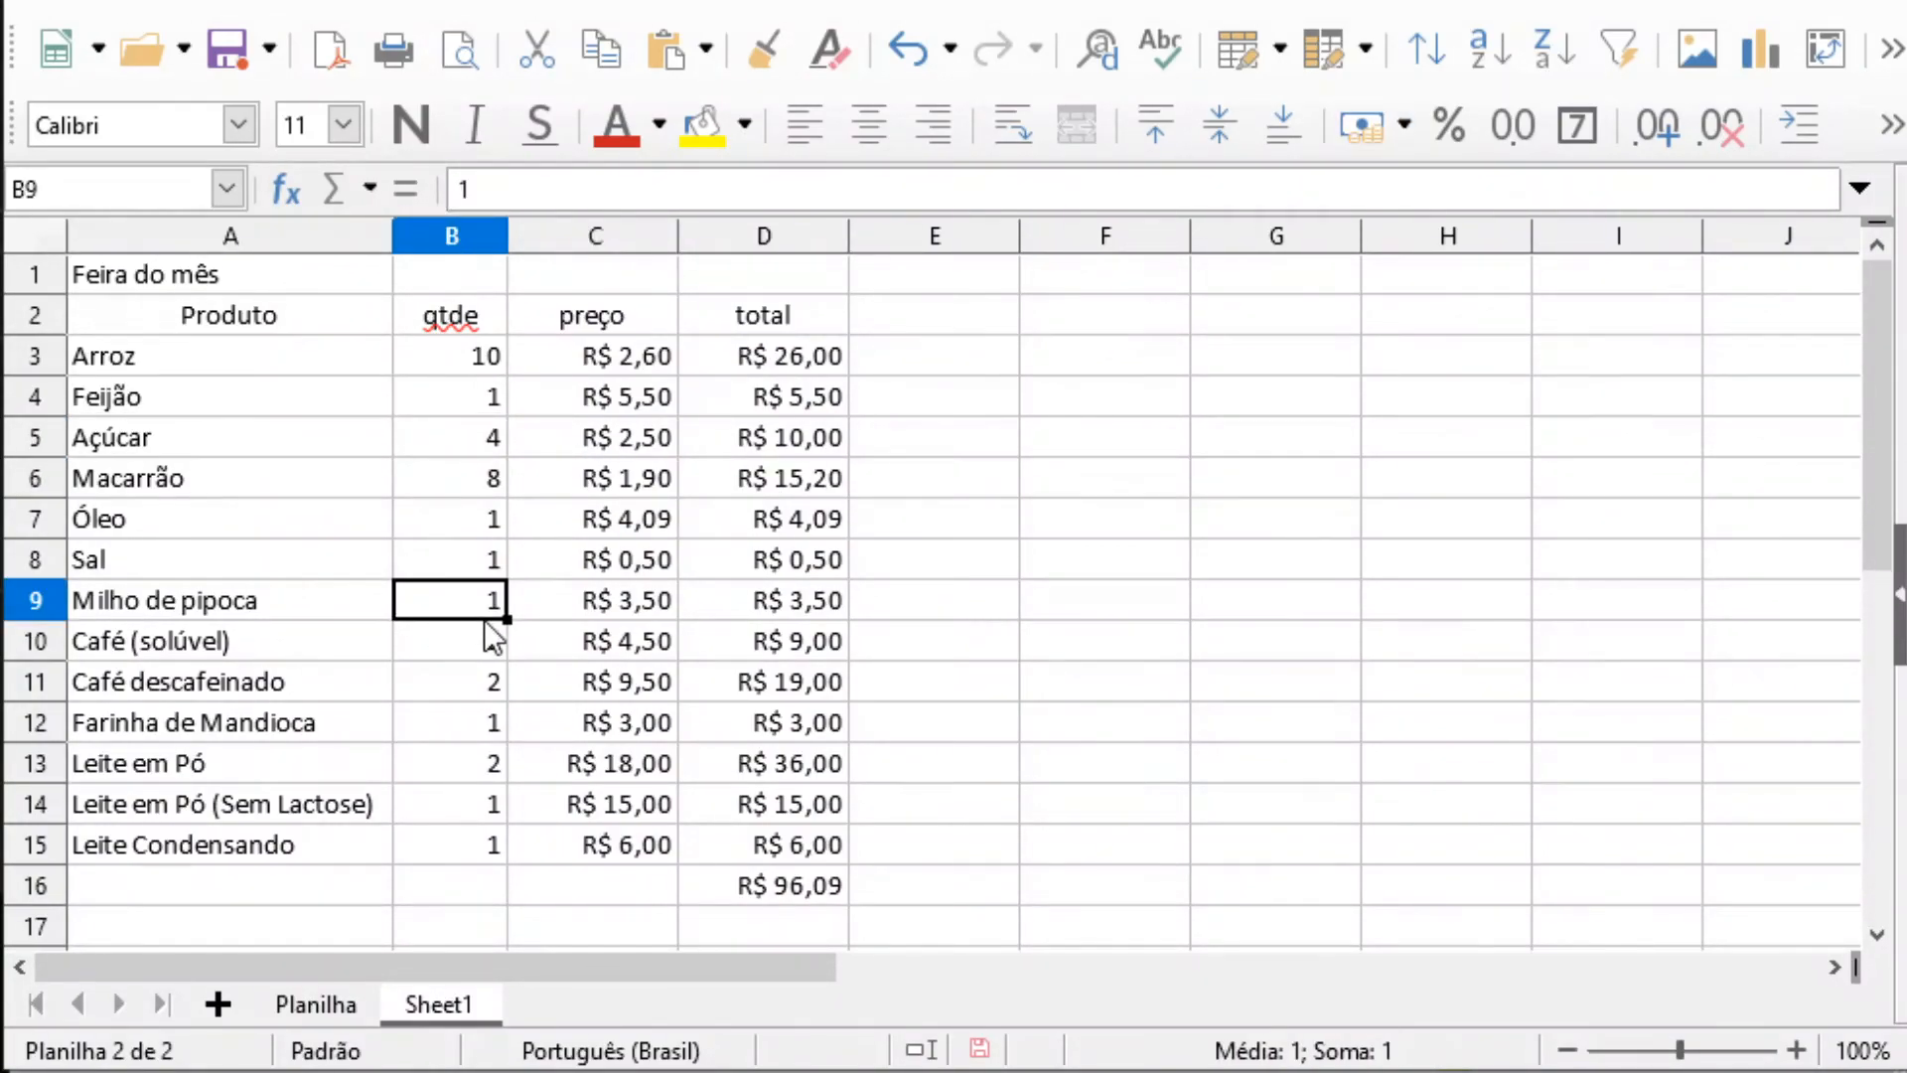
{"action": "left_click", "coordinate": [478, 723]}
{"action": "left_click", "coordinate": [478, 844]}
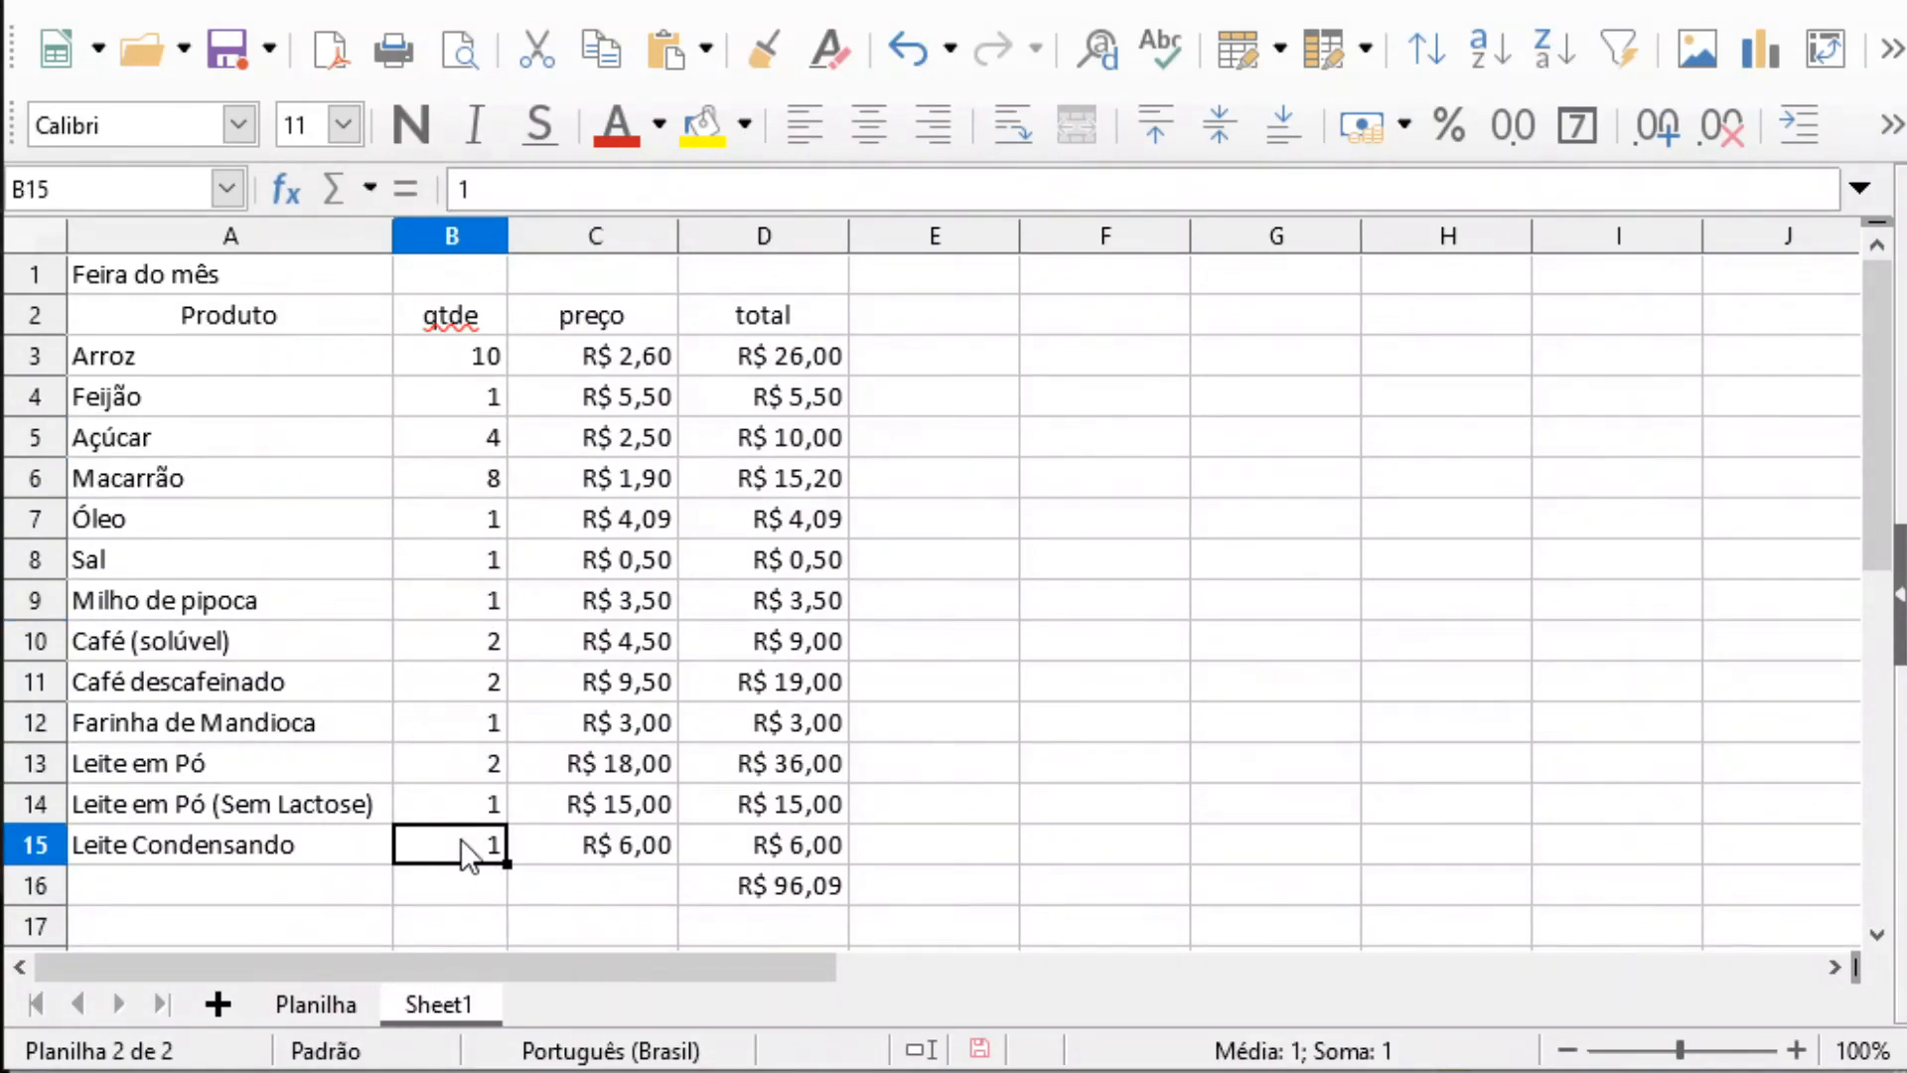
{"action": "key", "text": "Up"}
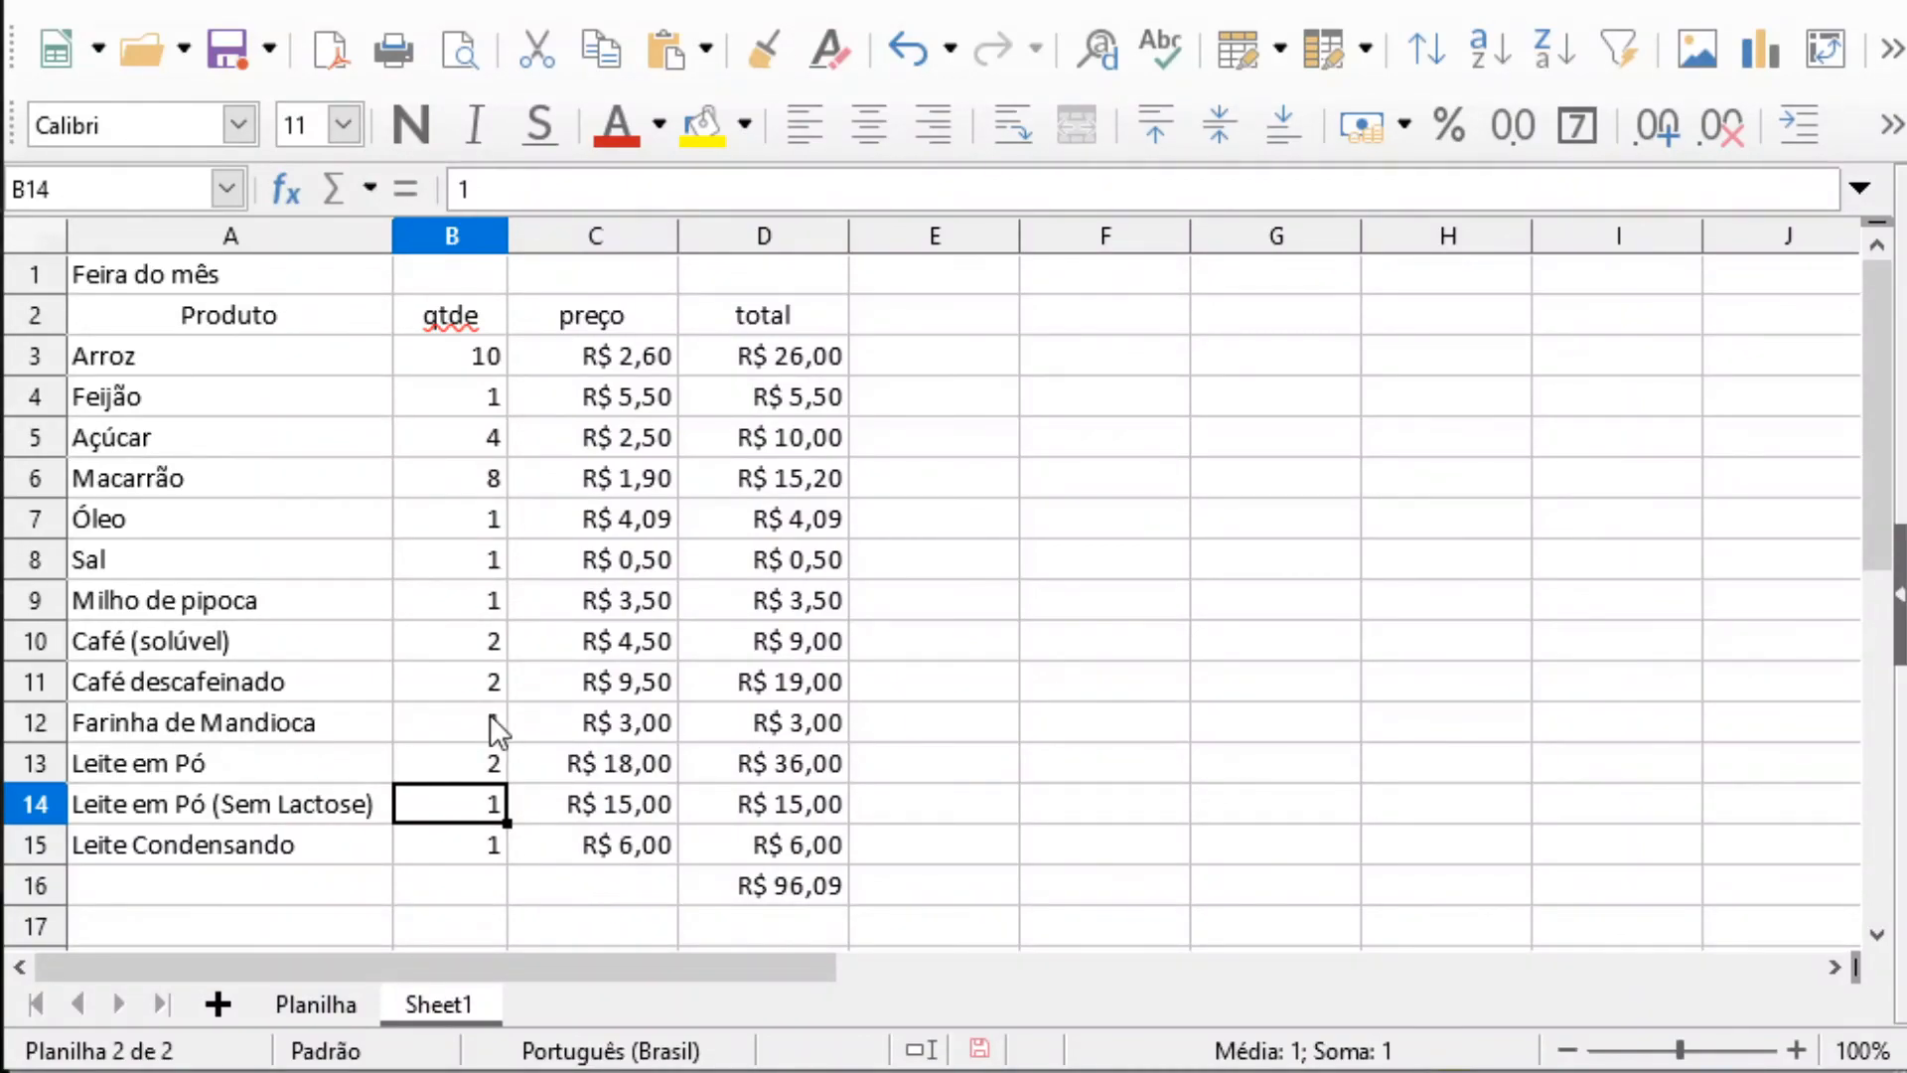